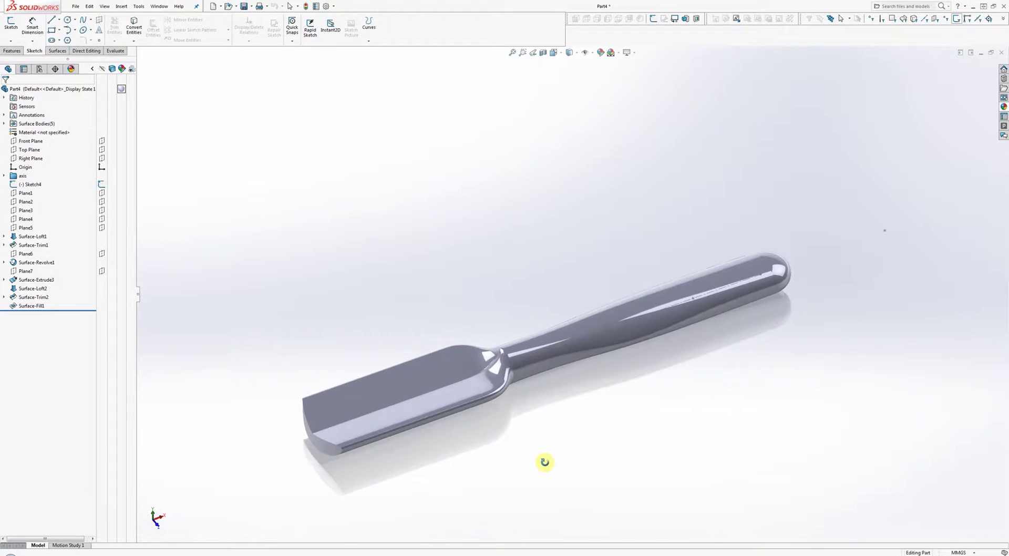
# Examine the surfaces that make up the handle, the extruded blade section and the lofted transition between them
pyautogui.click(531, 338)
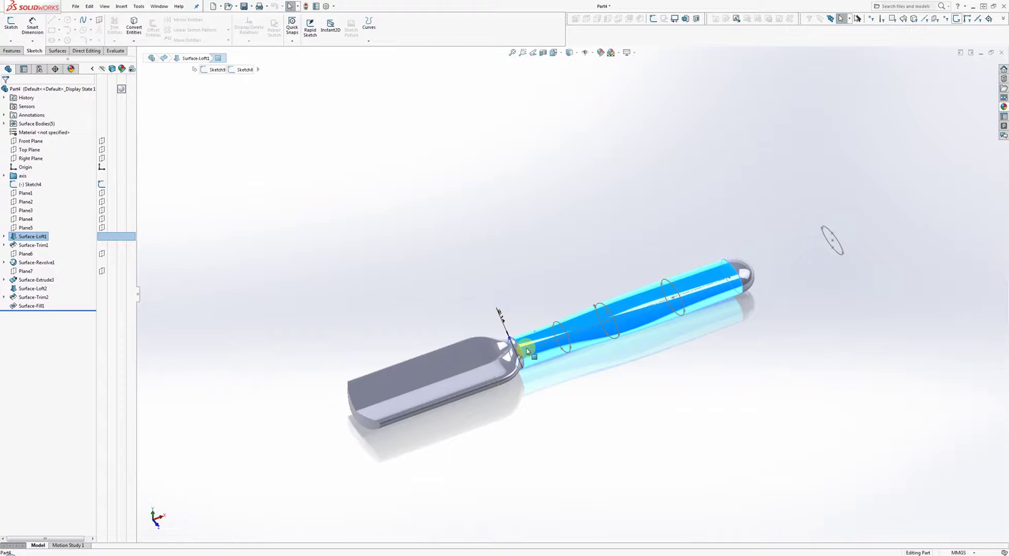
pyautogui.click(434, 368)
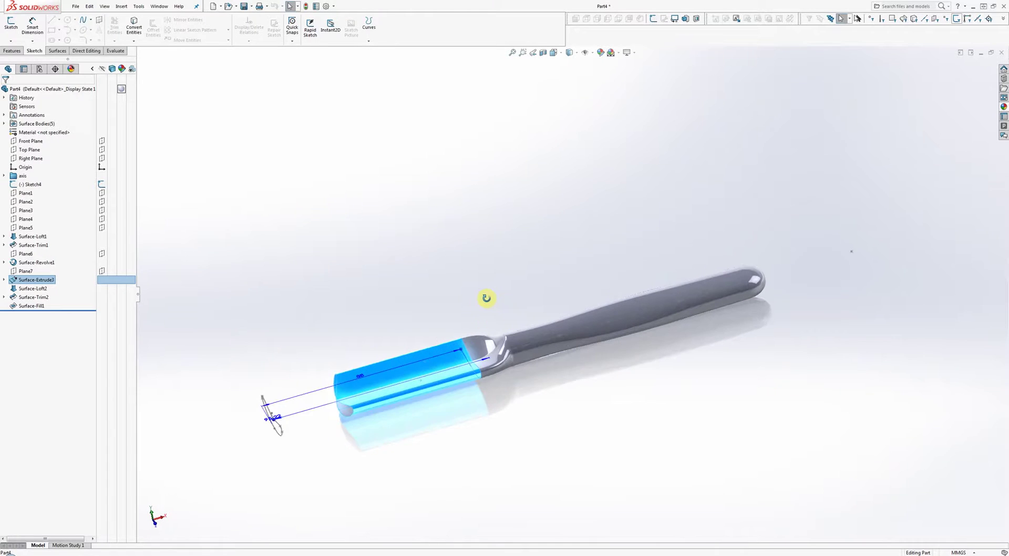
pyautogui.click(484, 295)
pyautogui.click(485, 350)
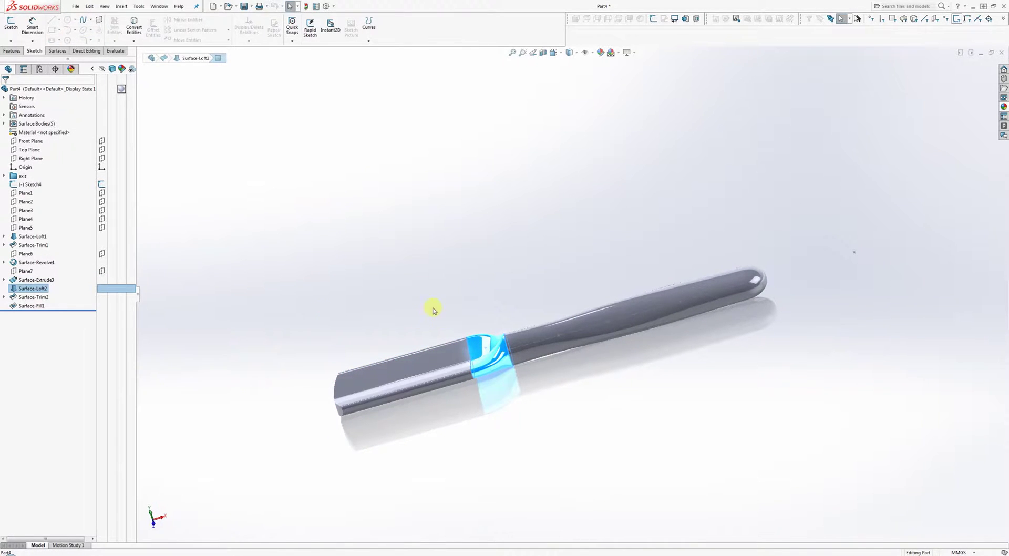
pyautogui.moveTo(432, 311); pyautogui.dragTo(464, 342, button='middle')
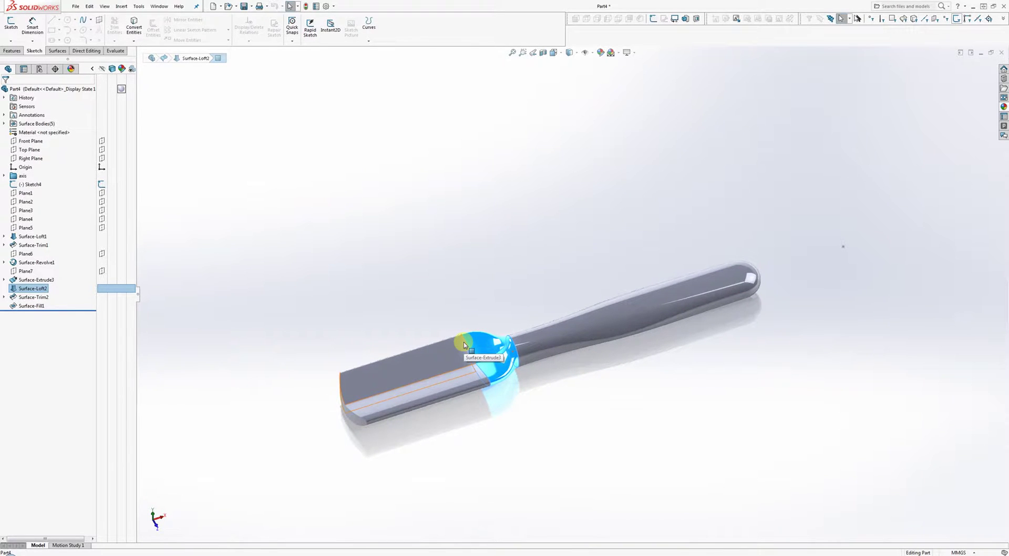
pyautogui.click(497, 264)
pyautogui.moveTo(500, 261)
pyautogui.mouseDown(button='middle')
pyautogui.moveTo(451, 209)
pyautogui.moveTo(487, 250)
pyautogui.mouseUp(button='middle')
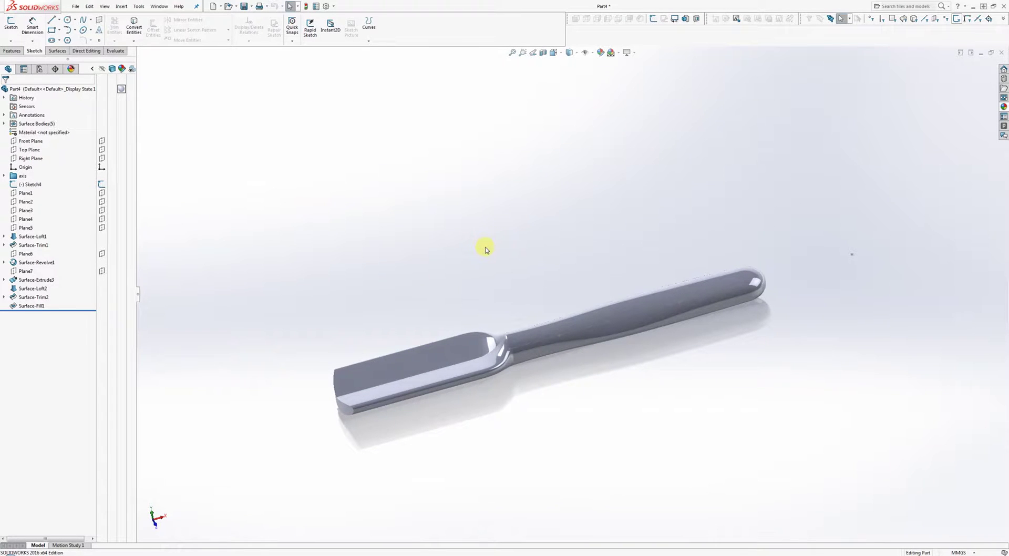
pyautogui.scroll(-2, 487, 260)
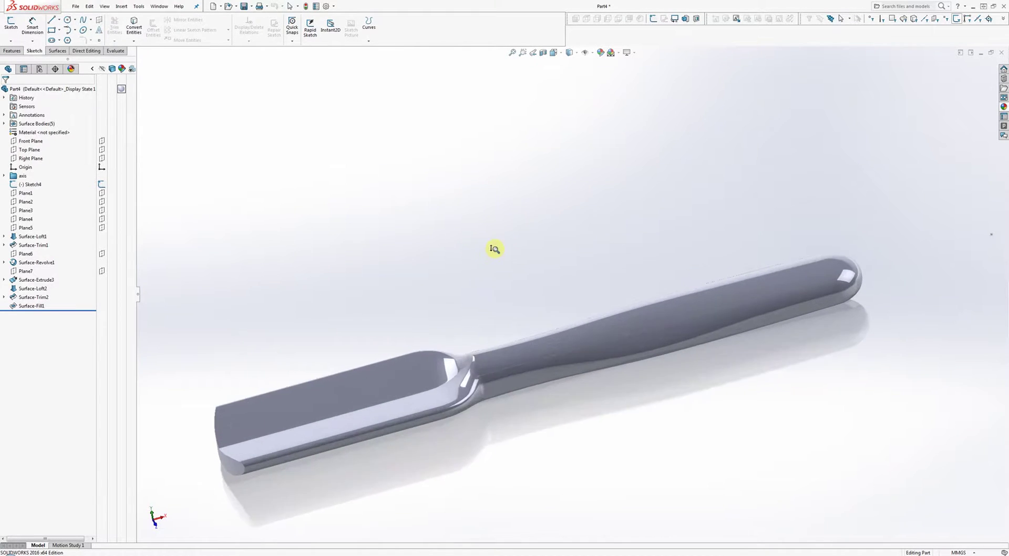
pyautogui.moveTo(491, 247); pyautogui.dragTo(559, 247, button='middle')
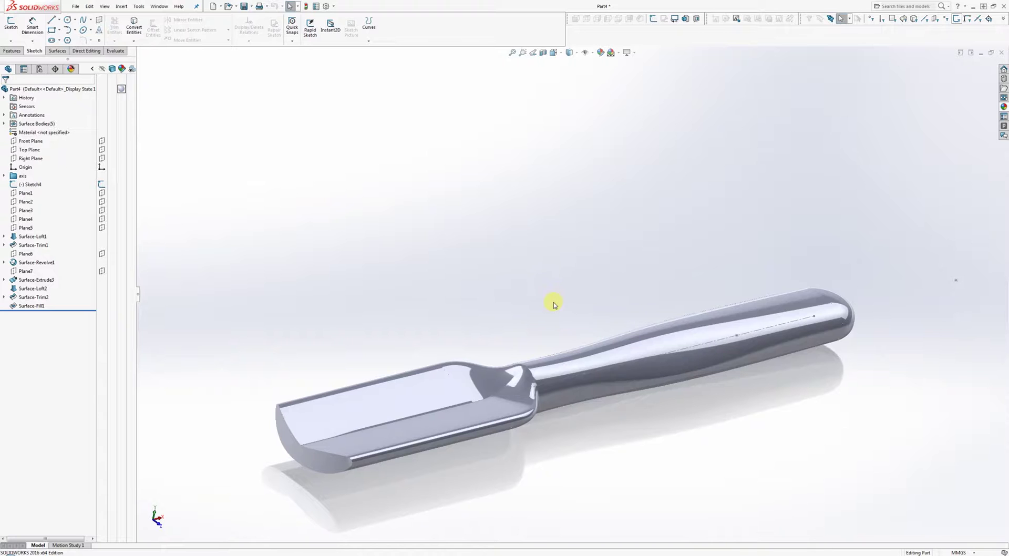
# Turn off the RealView graphics so the model is displayed with plain shading
pyautogui.moveTo(553, 302)
pyautogui.mouseDown(button='middle')
pyautogui.moveTo(547, 244)
pyautogui.moveTo(547, 306)
pyautogui.mouseUp(button='middle')
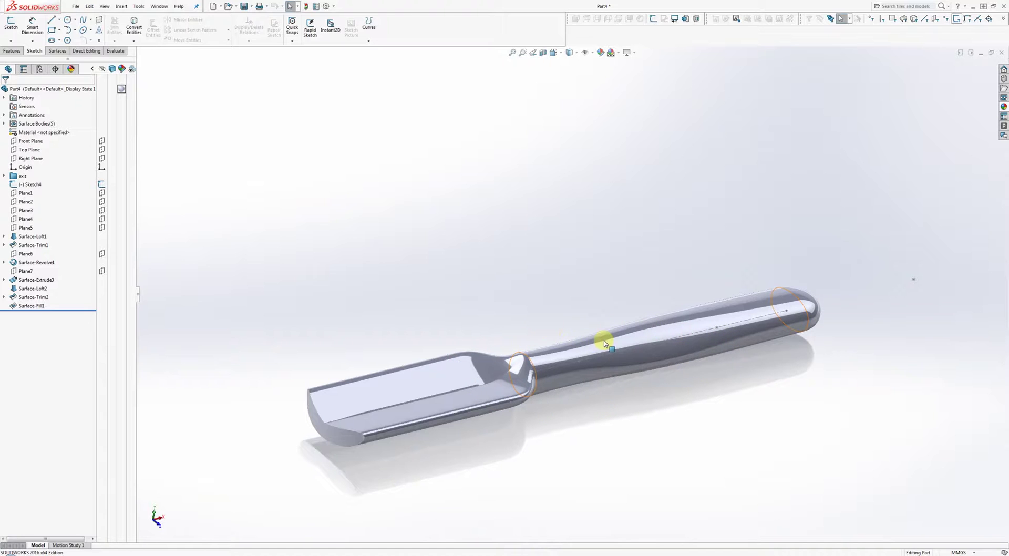
pyautogui.click(634, 55)
pyautogui.click(637, 64)
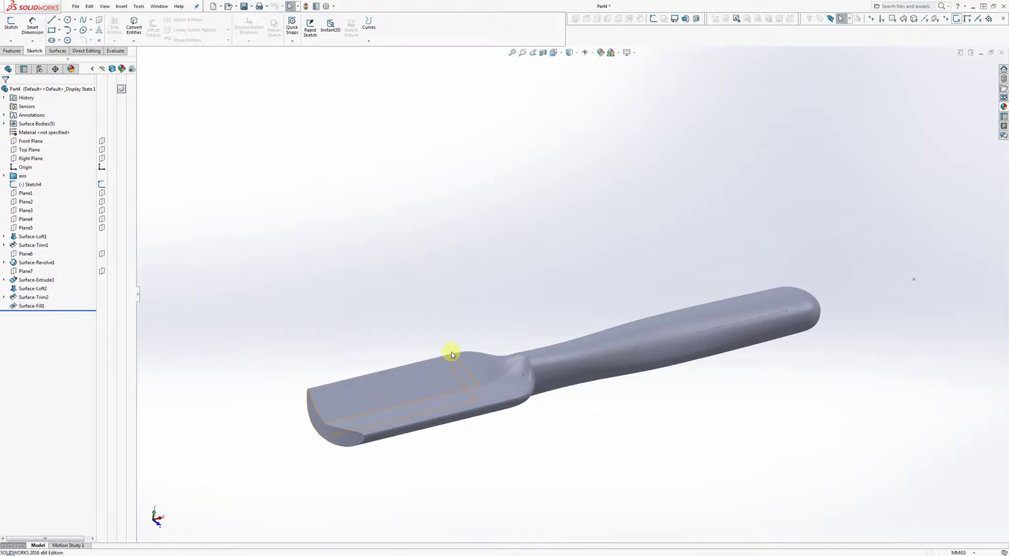
# Start a Move/Copy Bodies operation and select all five surface bodies: Surface-Trim2, Surface-Loft2, Surface-Trim1, Surface-Fill1 and Surface-Revolve1
pyautogui.click(94, 51)
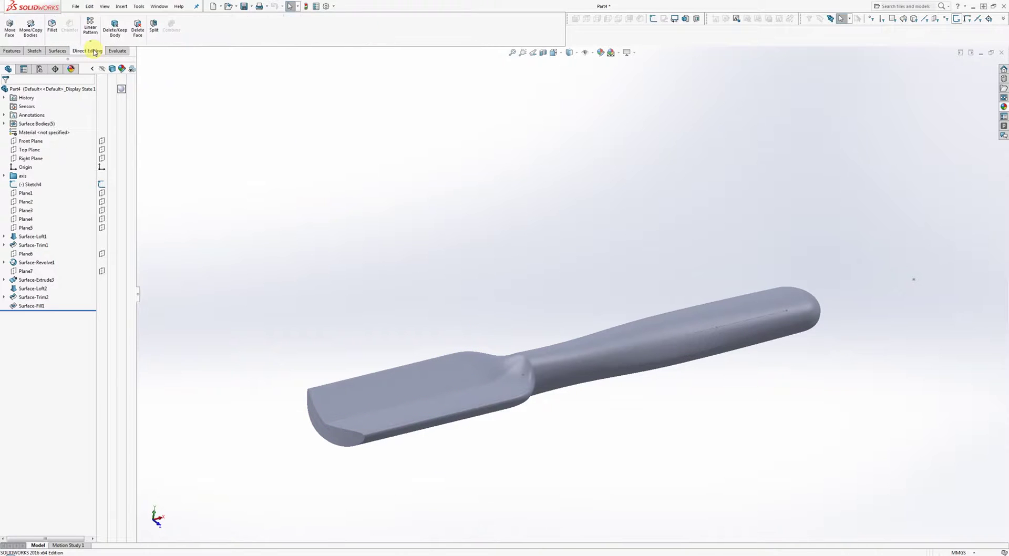
pyautogui.click(27, 33)
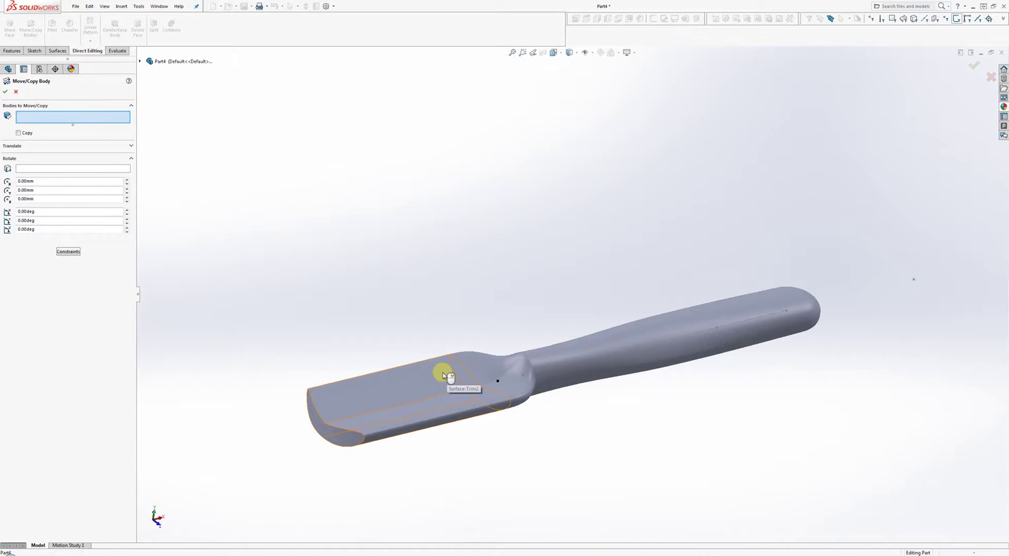
pyautogui.click(482, 380)
pyautogui.click(571, 357)
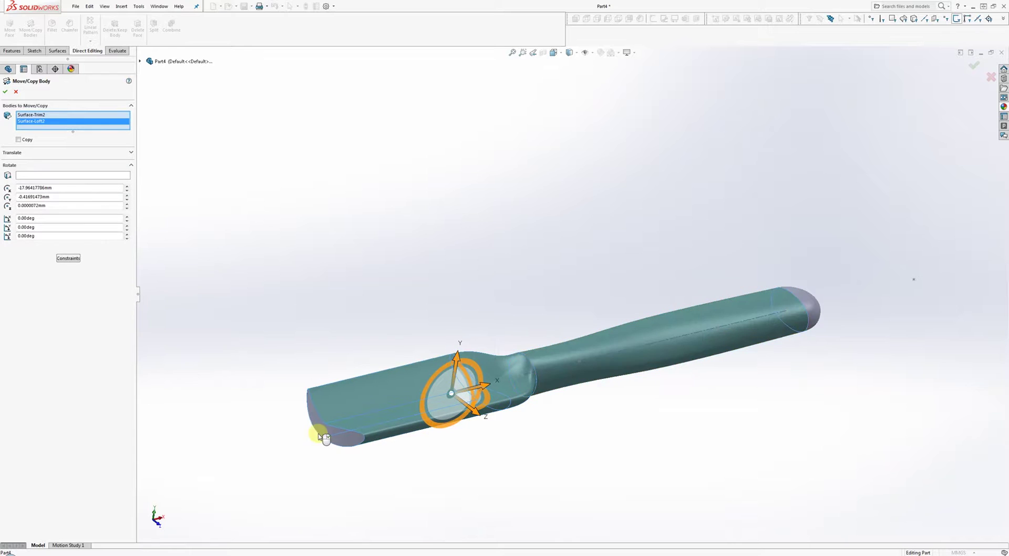
pyautogui.click(322, 429)
pyautogui.click(387, 441)
pyautogui.moveTo(885, 292); pyautogui.dragTo(846, 295, button='middle')
pyautogui.click(846, 295)
# Rotate the selected surface bodies 180° about the X axis without copying them
pyautogui.moveTo(392, 326); pyautogui.dragTo(383, 236, button='middle')
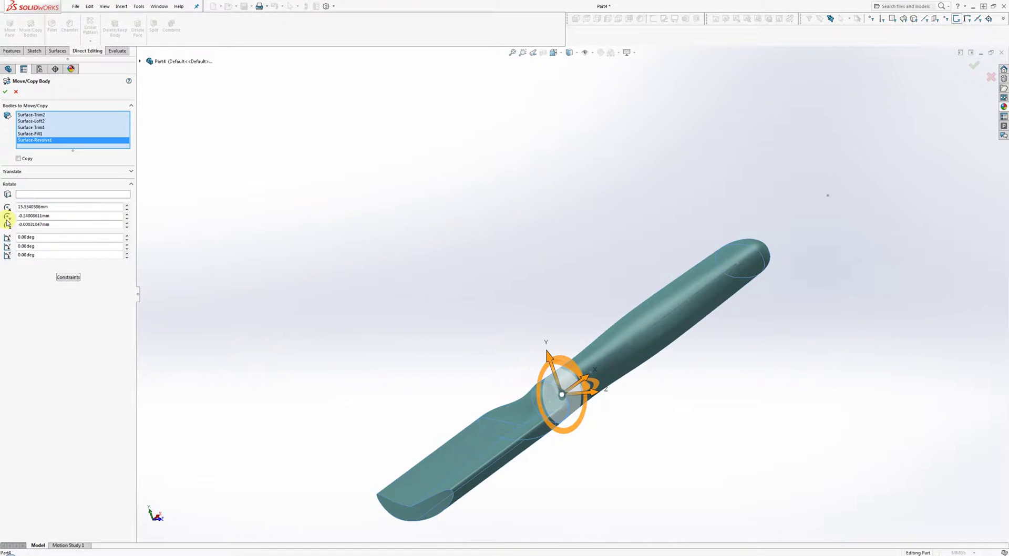
pyautogui.click(8, 185)
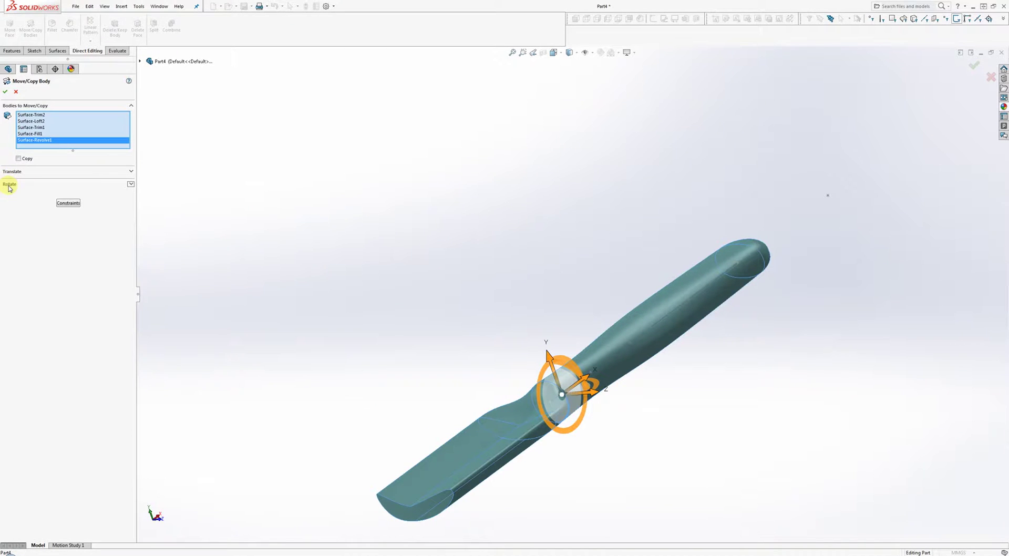
pyautogui.click(8, 185)
pyautogui.click(8, 185)
pyautogui.click(8, 185)
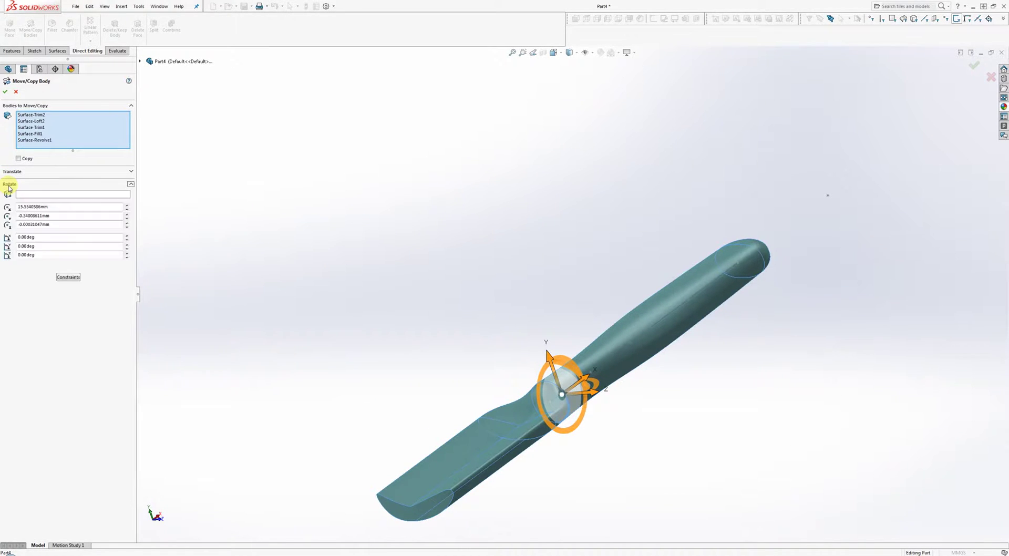
pyautogui.scroll(2, 549, 357)
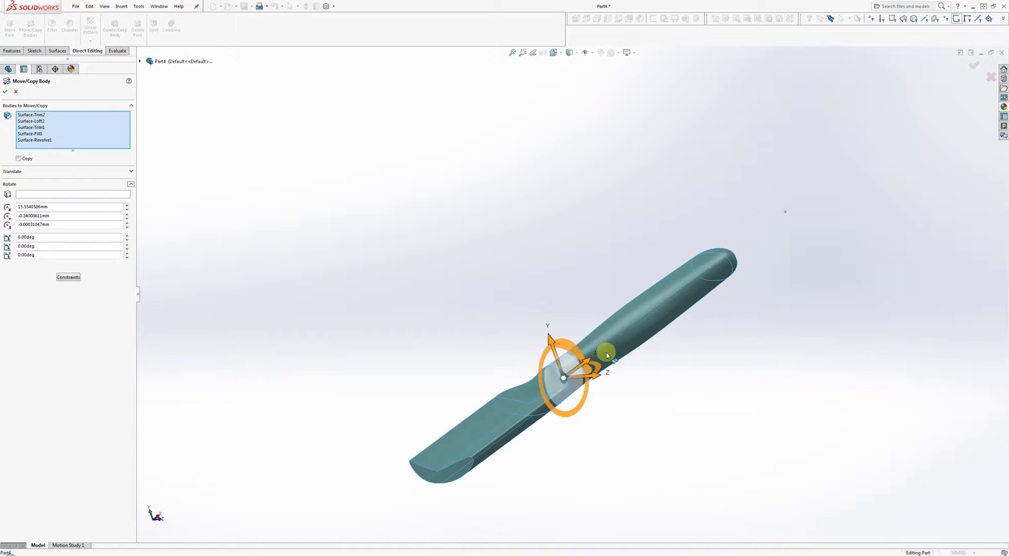
pyautogui.click(32, 237)
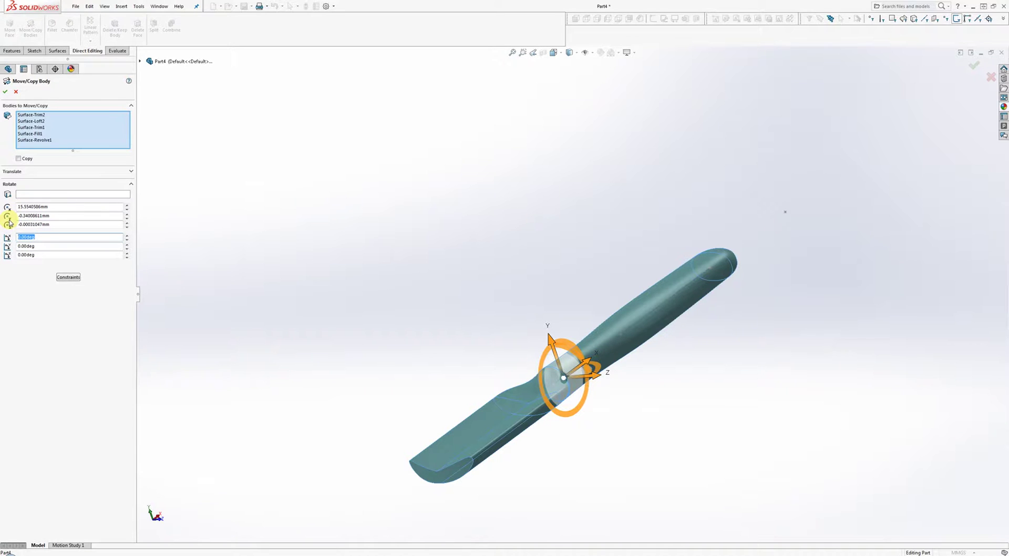
pyautogui.write('180')
pyautogui.press('Return')
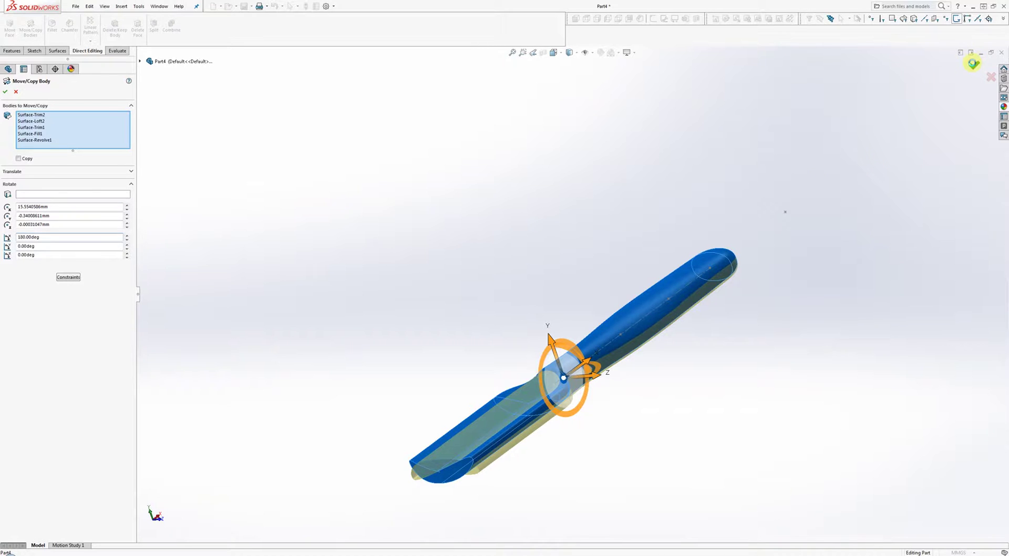
pyautogui.click(973, 63)
# Inspect the flipped model and reopen the body rotation feature's definition to review its selected bodies and angle
pyautogui.moveTo(615, 169); pyautogui.dragTo(602, 222, button='middle')
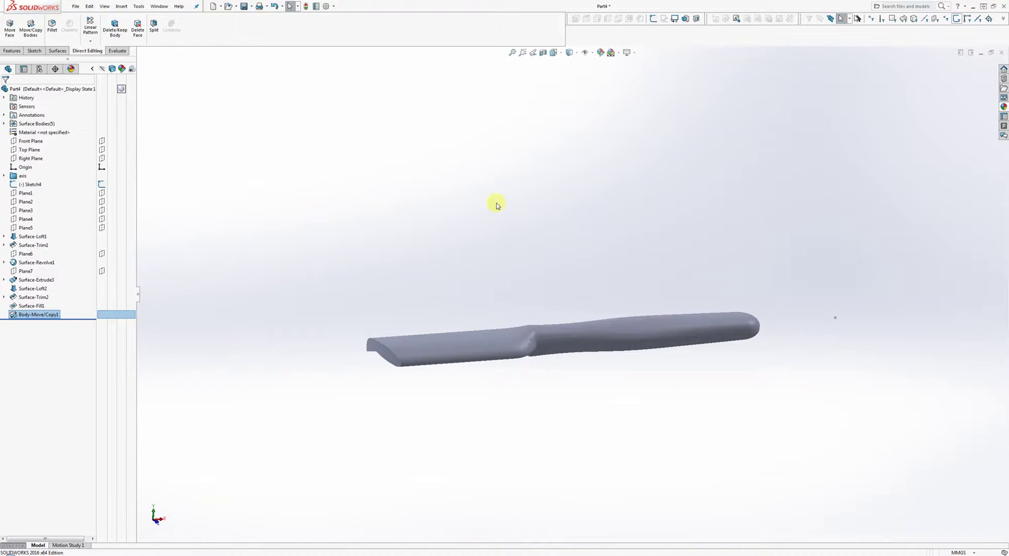
pyautogui.moveTo(482, 206); pyautogui.dragTo(533, 157, button='middle')
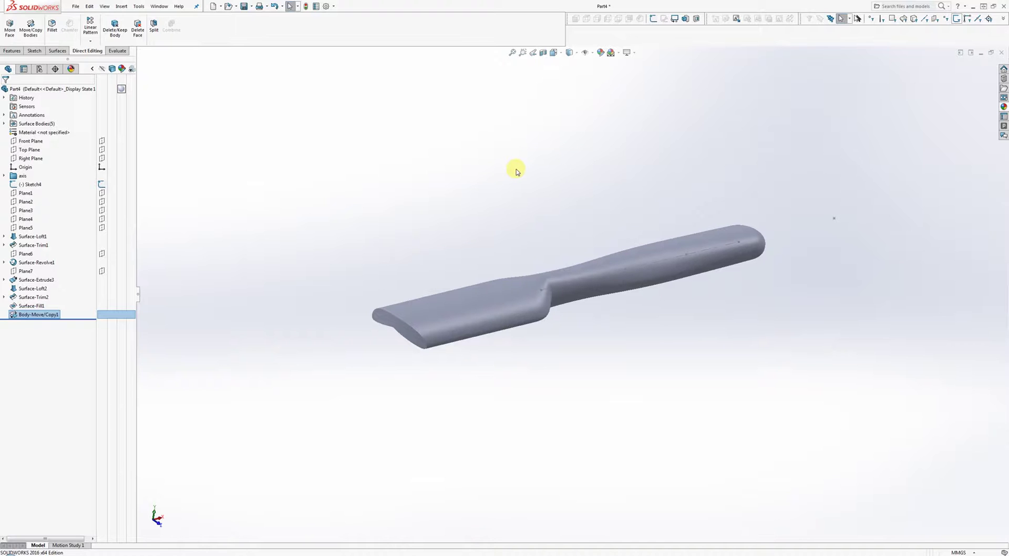
pyautogui.moveTo(513, 191); pyautogui.dragTo(428, 196, button='middle')
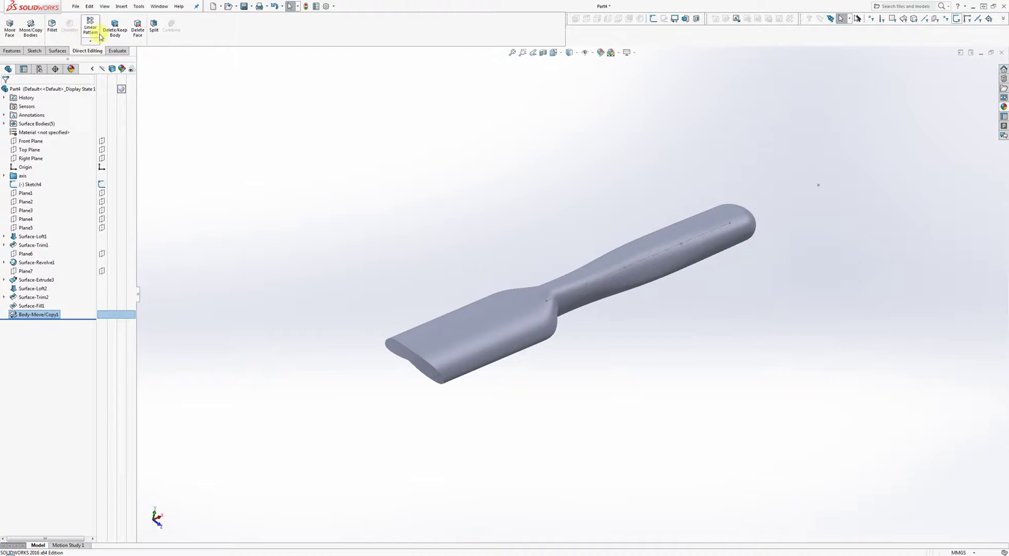
pyautogui.click(450, 189)
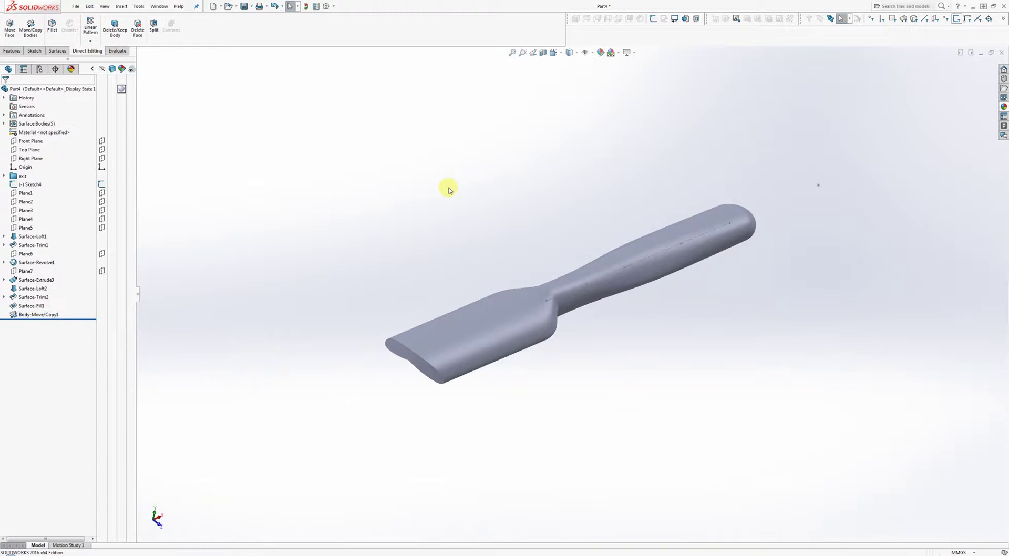
pyautogui.click(43, 315)
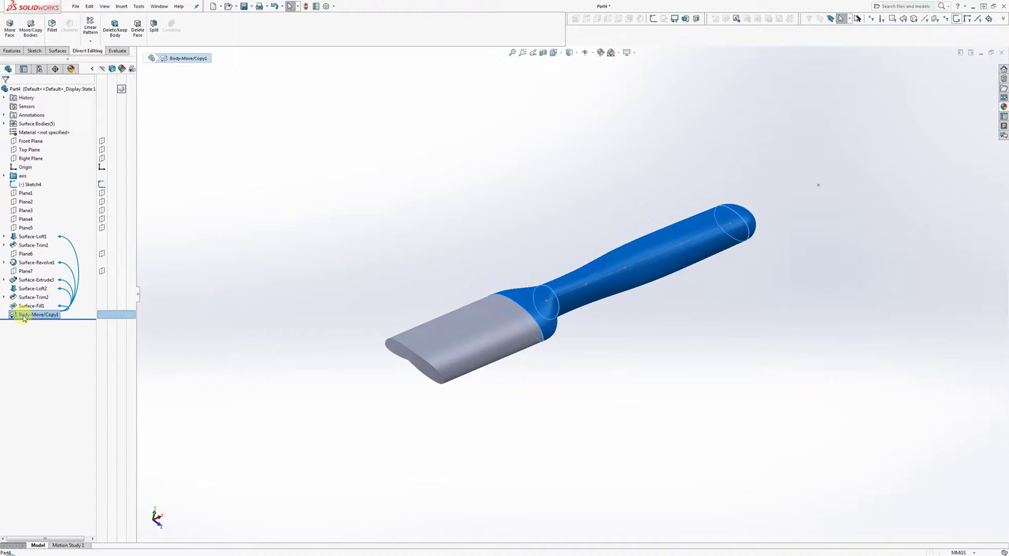
pyautogui.rightClick(23, 316)
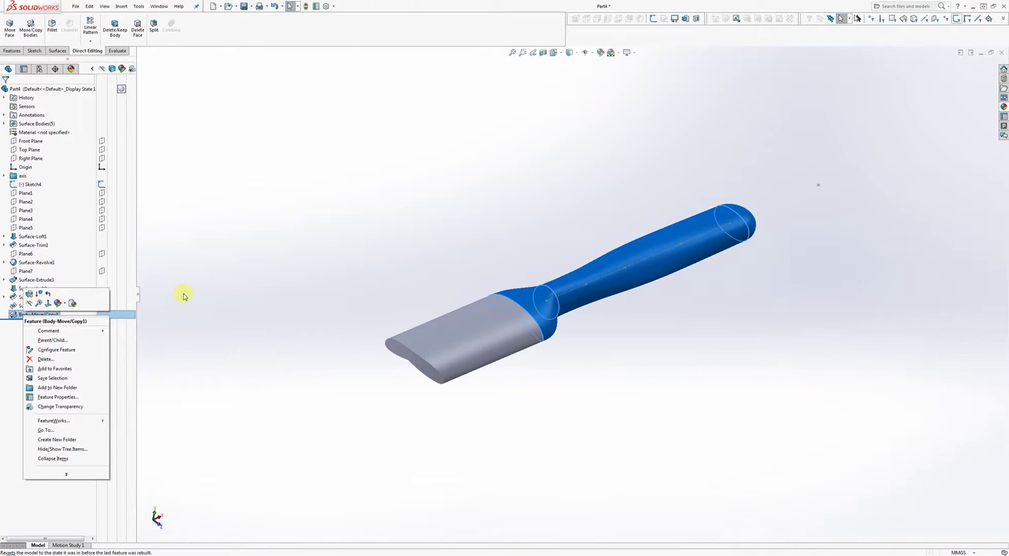
pyautogui.click(499, 278)
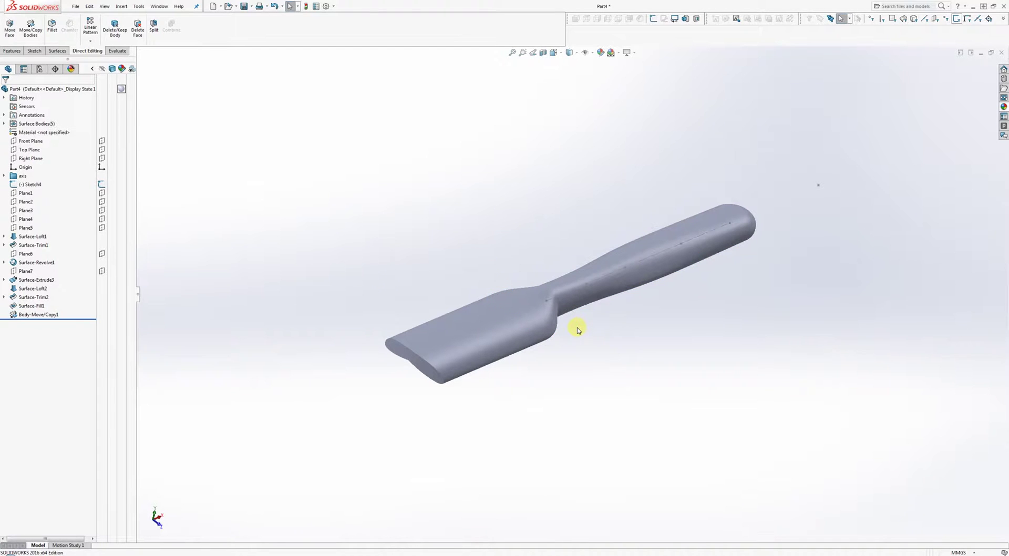
pyautogui.rightClick(23, 315)
pyautogui.click(13, 331)
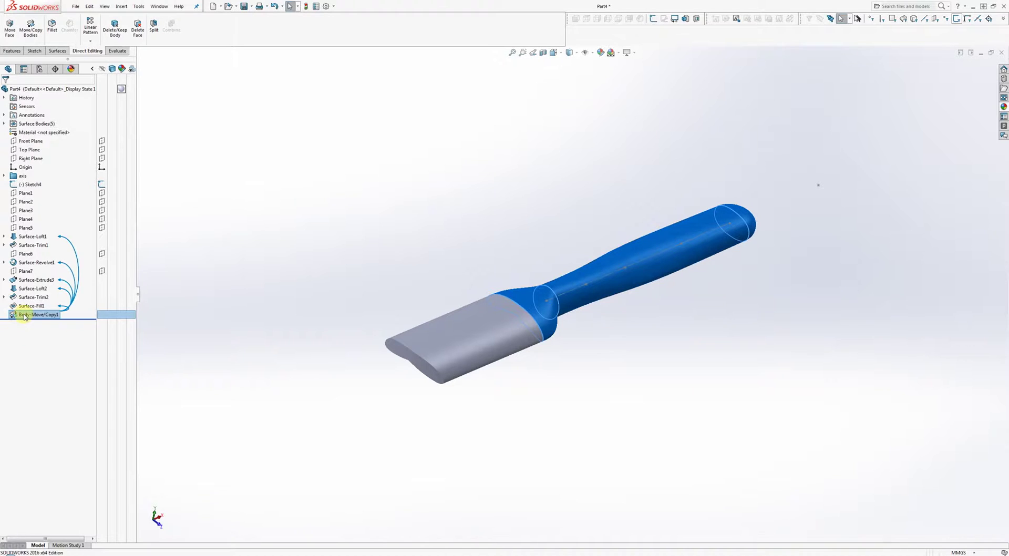
pyautogui.rightClick(24, 315)
pyautogui.click(30, 293)
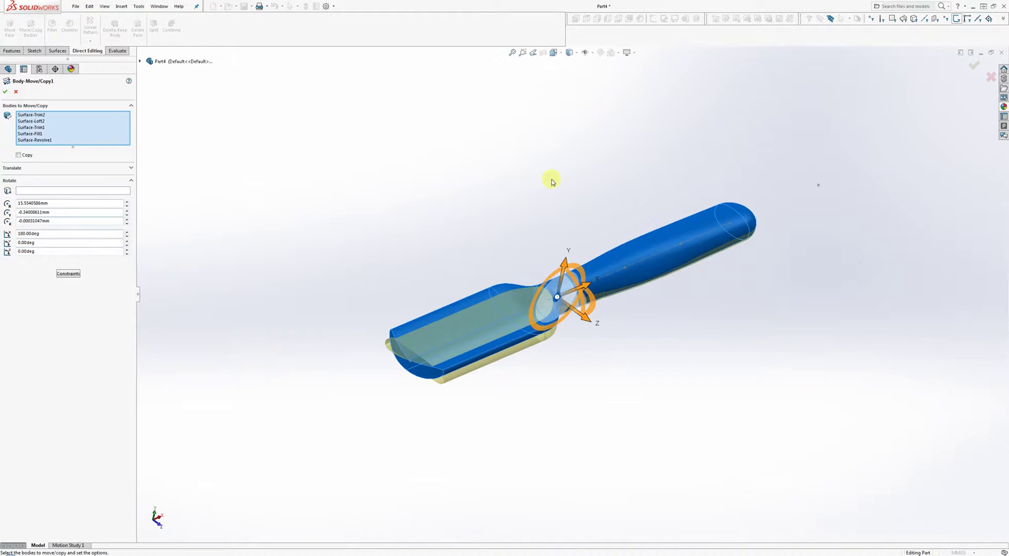
pyautogui.click(974, 63)
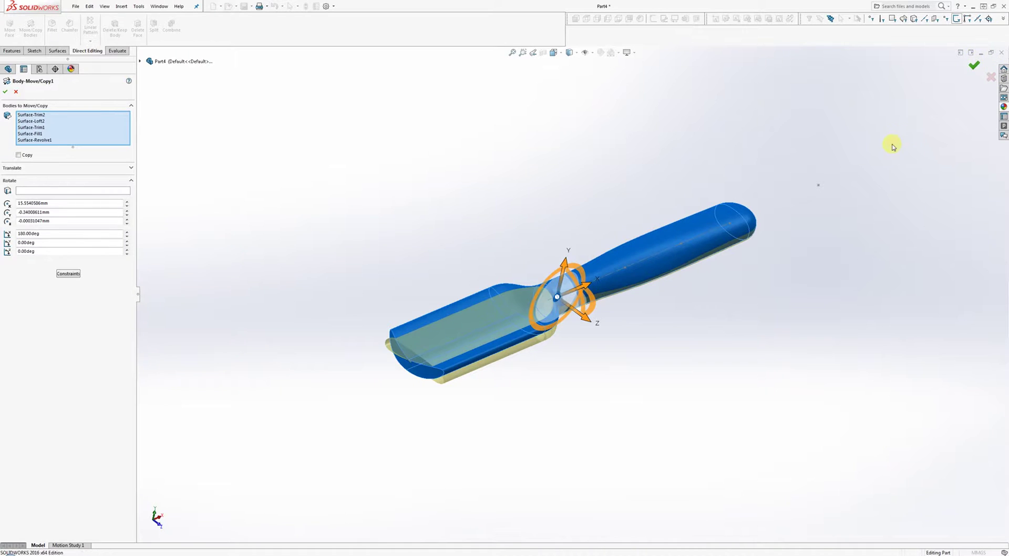
# Hide Sketch4, the sketch line still displayed along the handle
pyautogui.rightClick(698, 236)
pyautogui.click(712, 225)
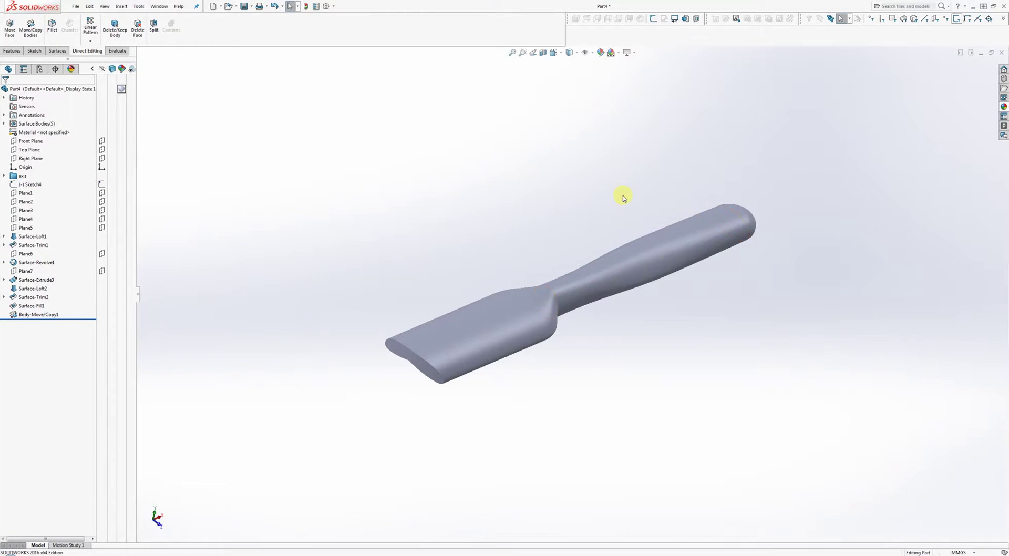
# Examine the interior of the model with a temporary section view along the Front Plane
pyautogui.moveTo(623, 198); pyautogui.dragTo(617, 212, button='middle')
pyautogui.scroll(-3, 620, 208)
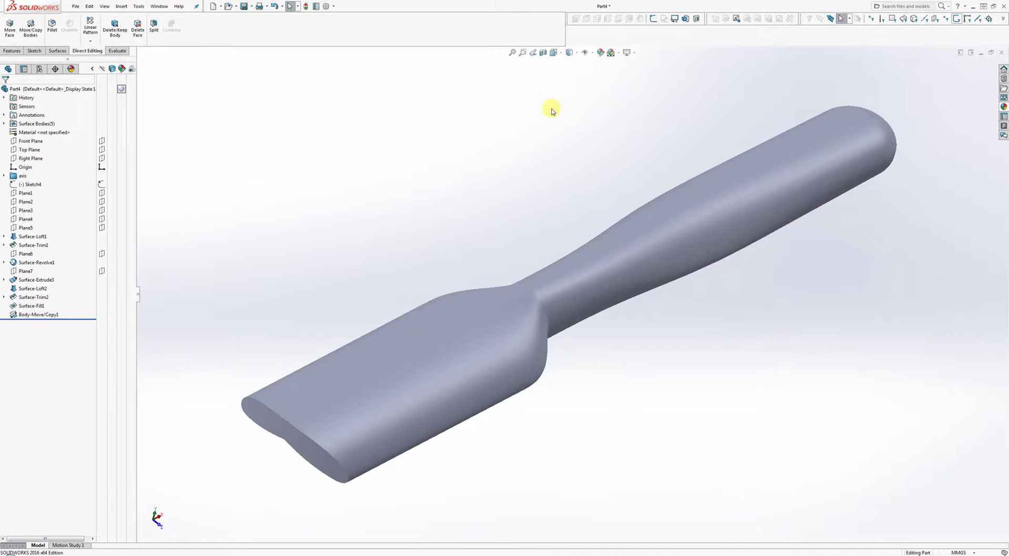
pyautogui.click(543, 53)
pyautogui.moveTo(521, 181); pyautogui.dragTo(502, 143, button='middle')
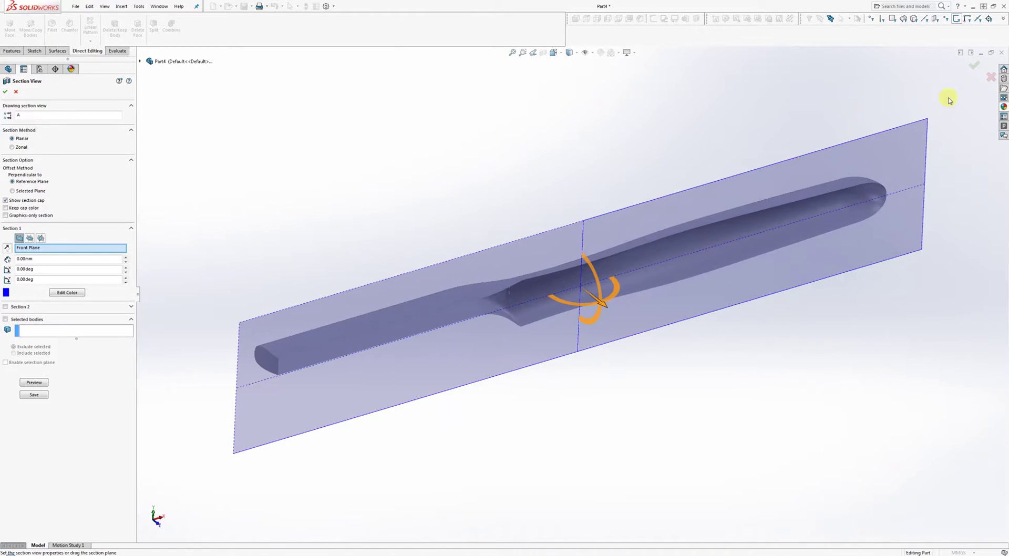
pyautogui.click(991, 77)
pyautogui.moveTo(668, 137); pyautogui.dragTo(654, 196, button='middle')
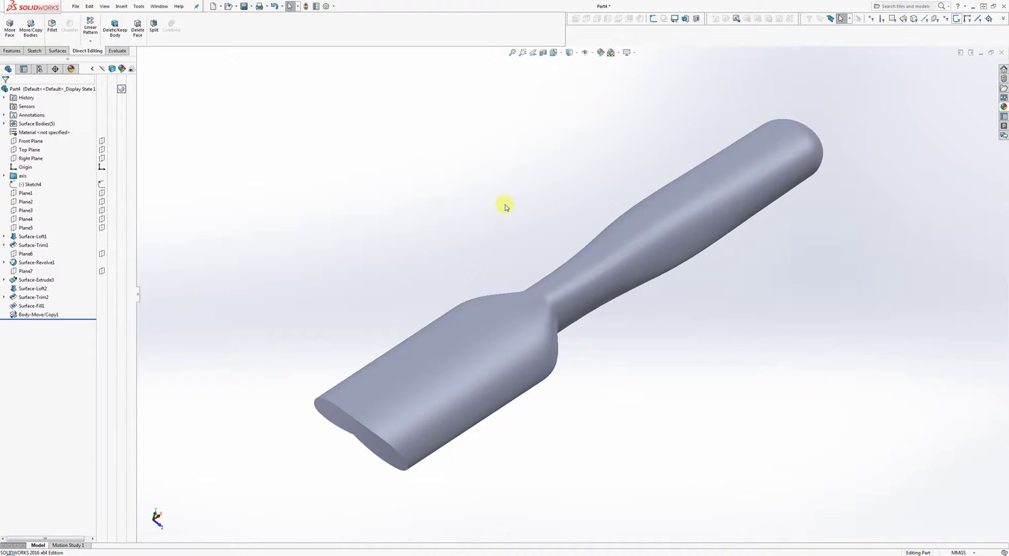
# Knit all the handle and blade surface bodies together into one solid body
pyautogui.click(13, 51)
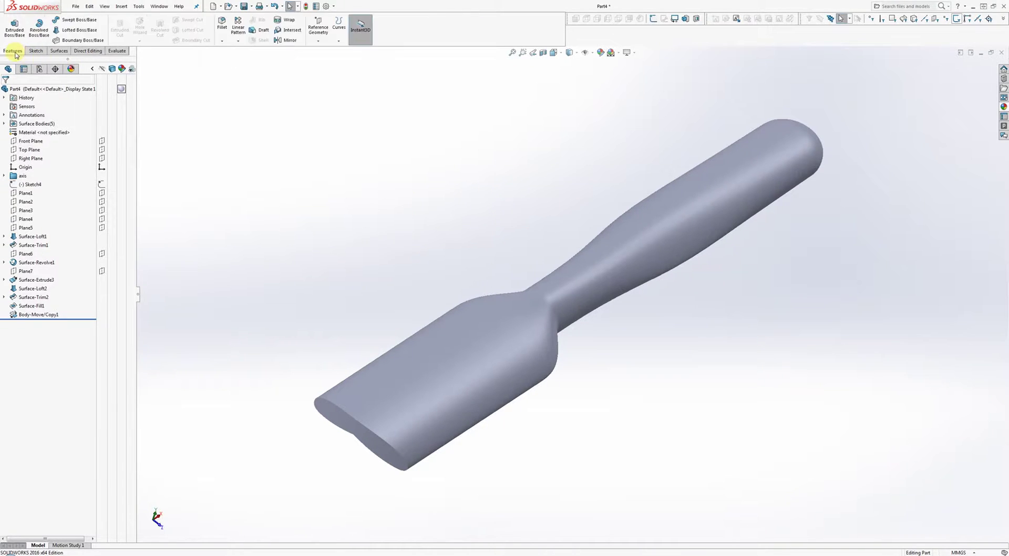
pyautogui.click(55, 51)
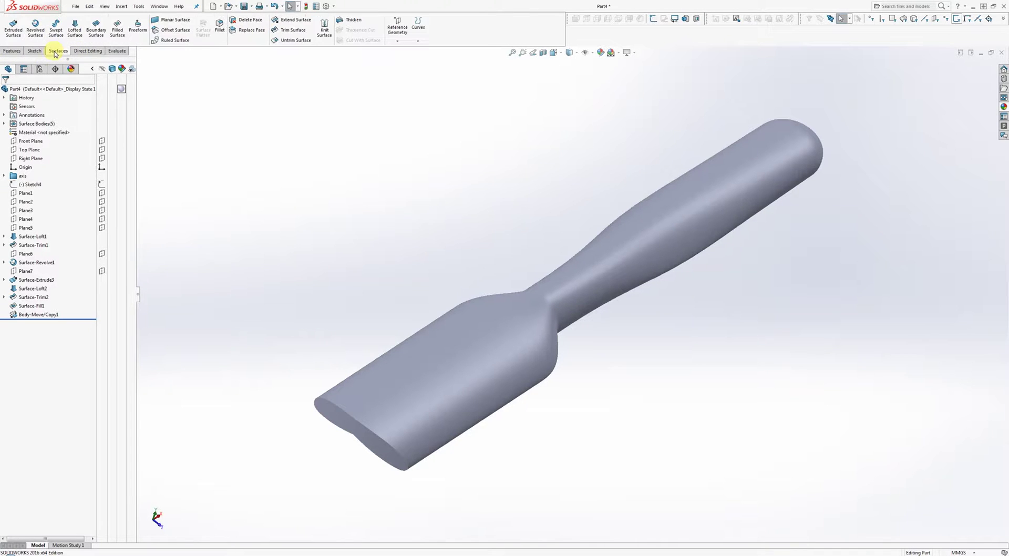
pyautogui.click(323, 29)
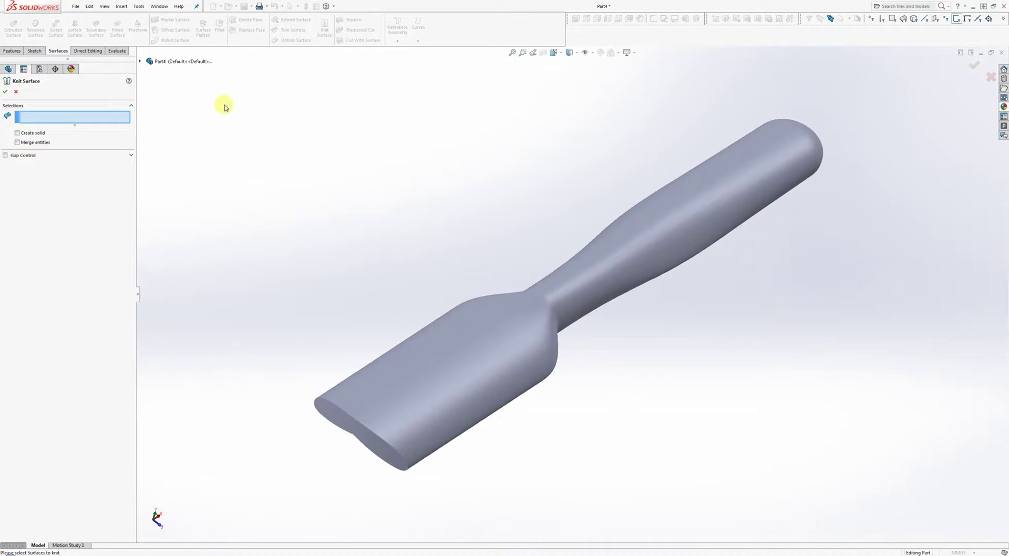
pyautogui.moveTo(224, 107); pyautogui.dragTo(875, 515)
pyautogui.click(5, 92)
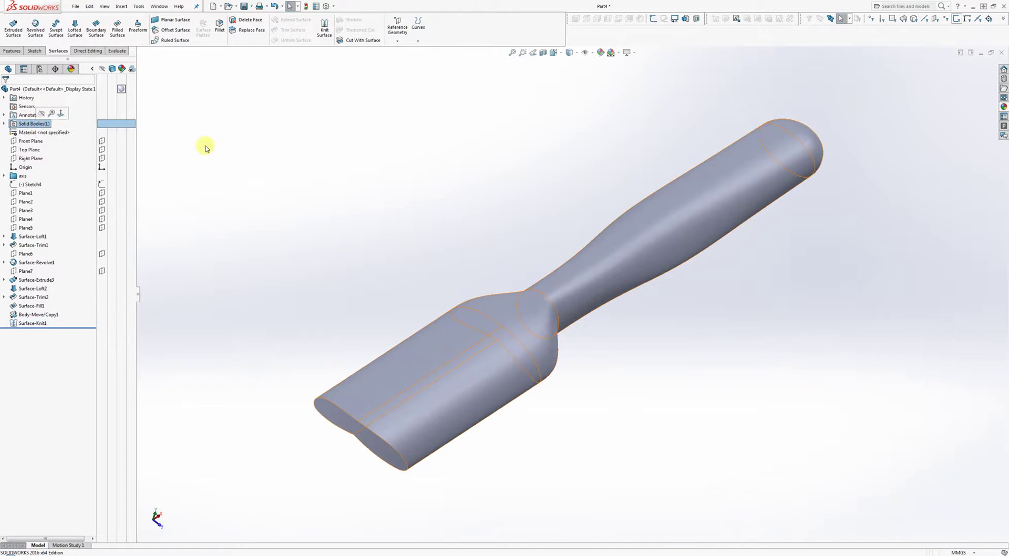
# Examine the knitted solid's handle face and the two blade faces that meet along the lengthwise seam
pyautogui.click(623, 268)
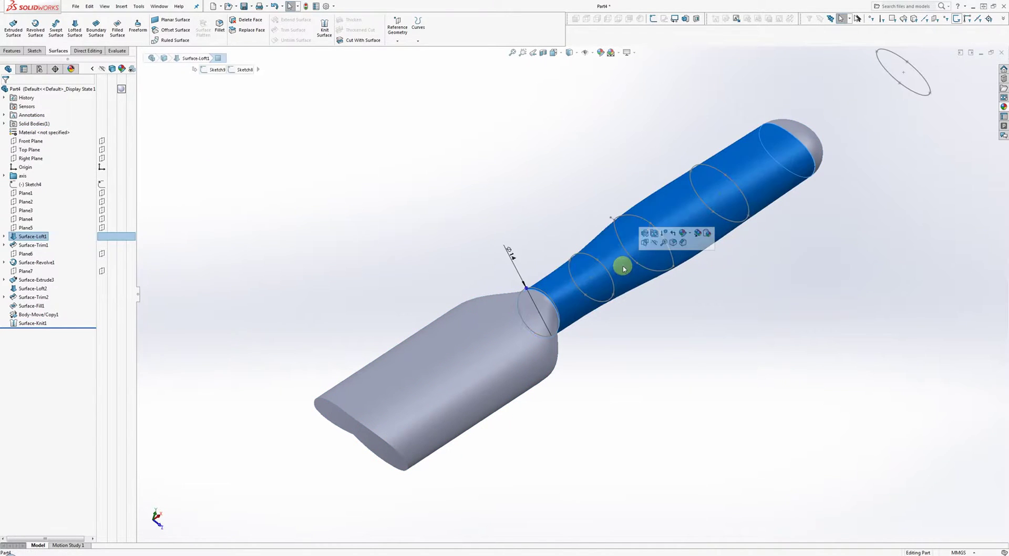
pyautogui.click(454, 183)
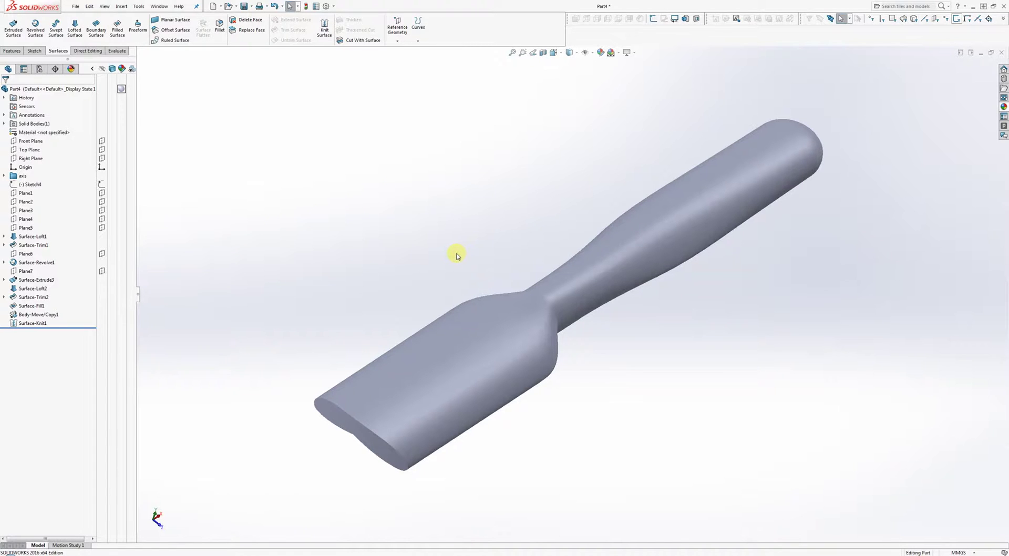
pyautogui.moveTo(435, 263); pyautogui.dragTo(396, 260, button='middle')
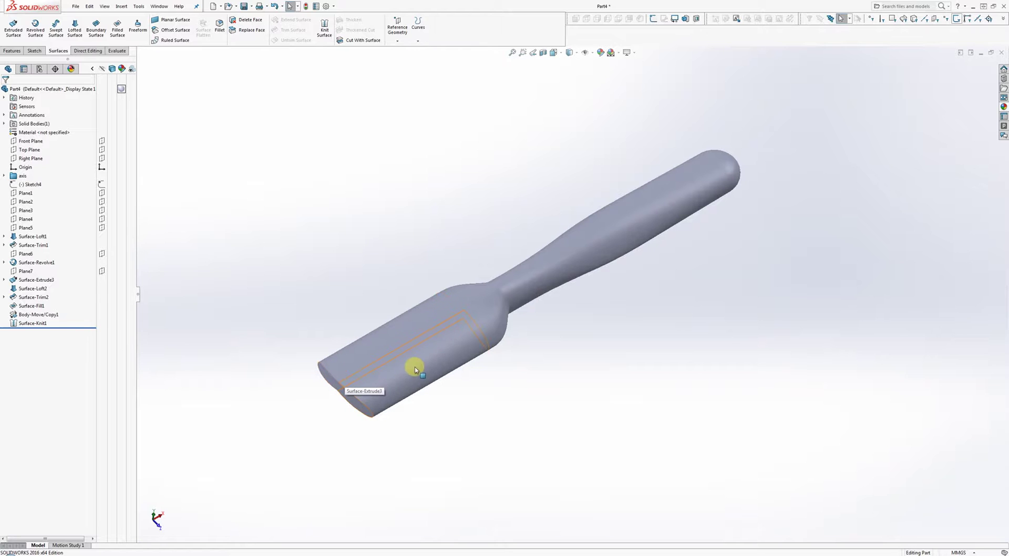
pyautogui.click(371, 348)
pyautogui.scroll(-4, 368, 349)
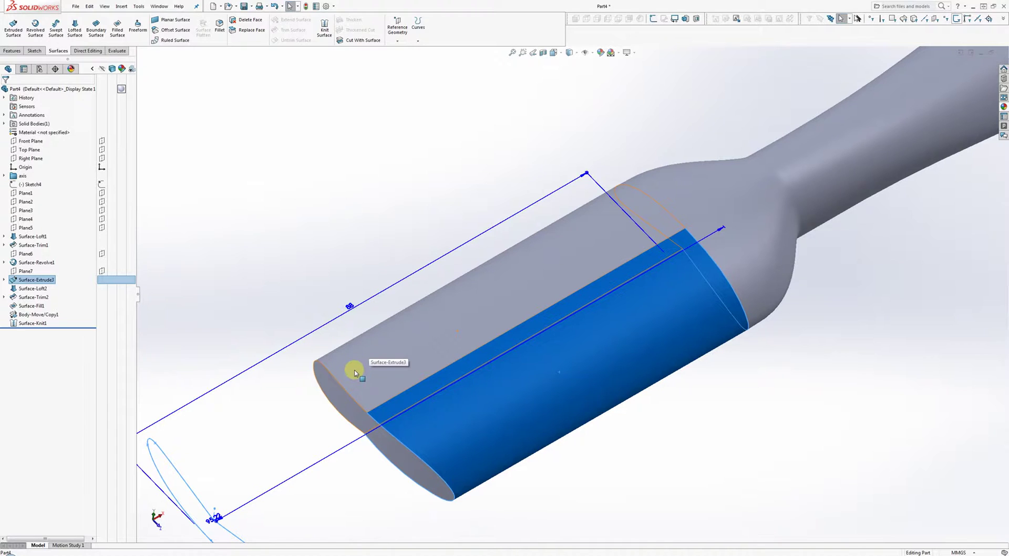
pyautogui.click(355, 370)
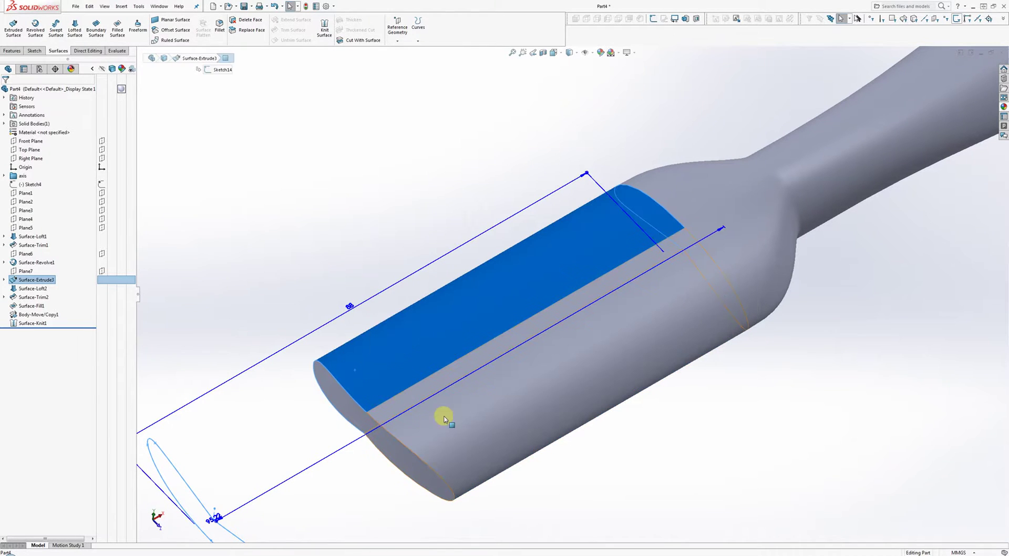
pyautogui.keyDown('ctrl'); pyautogui.click(446, 418); pyautogui.keyUp('ctrl')
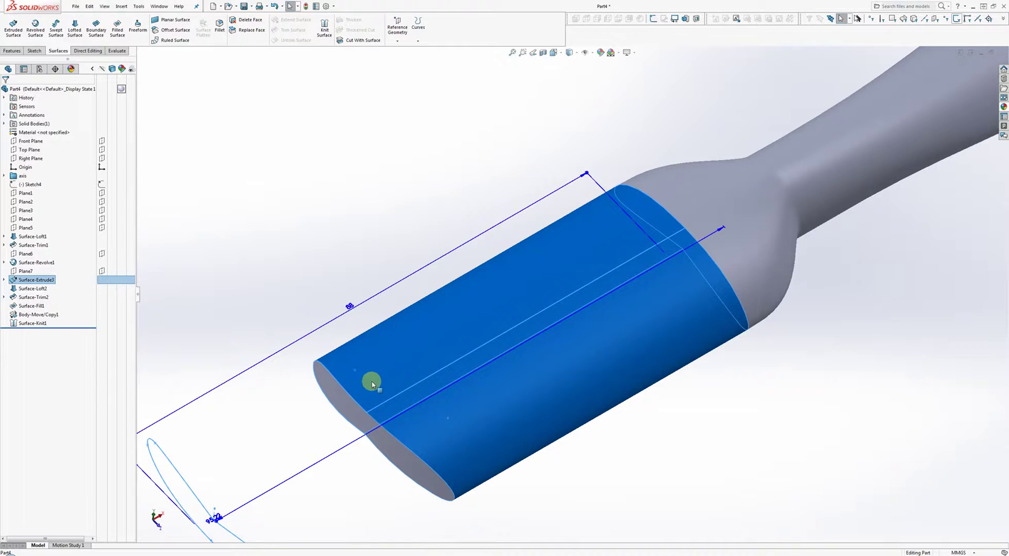
pyautogui.click(345, 286)
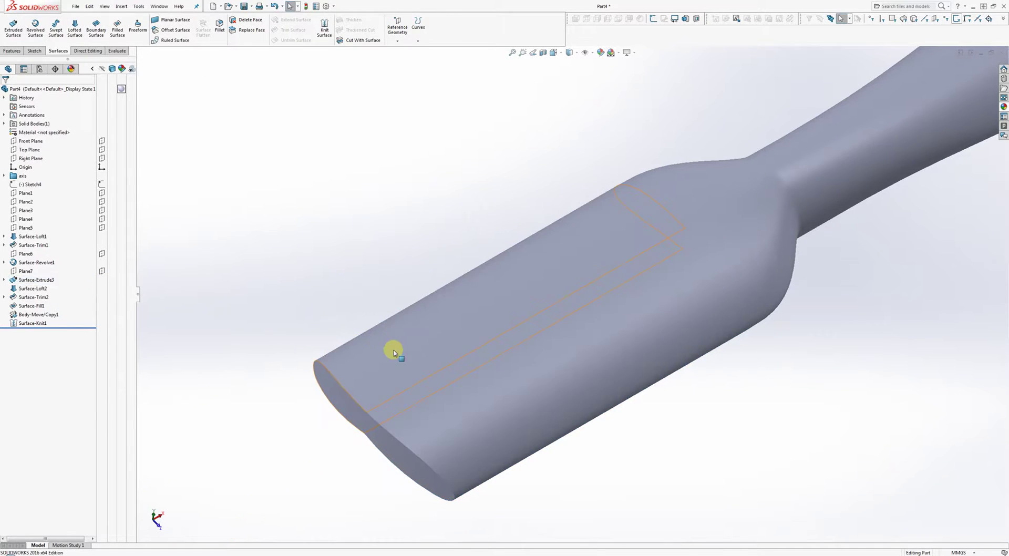
pyautogui.click(395, 352)
pyautogui.click(456, 417)
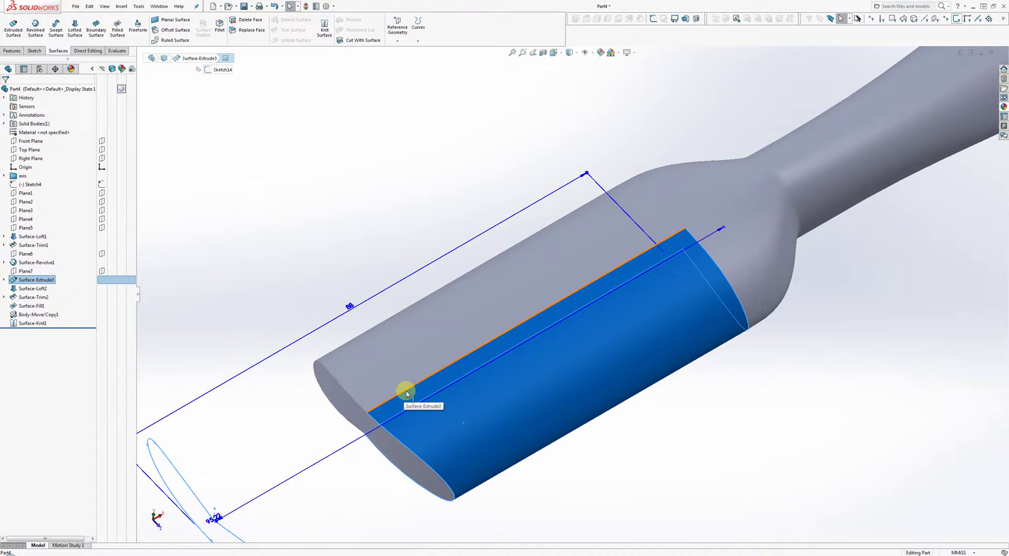
pyautogui.click(375, 279)
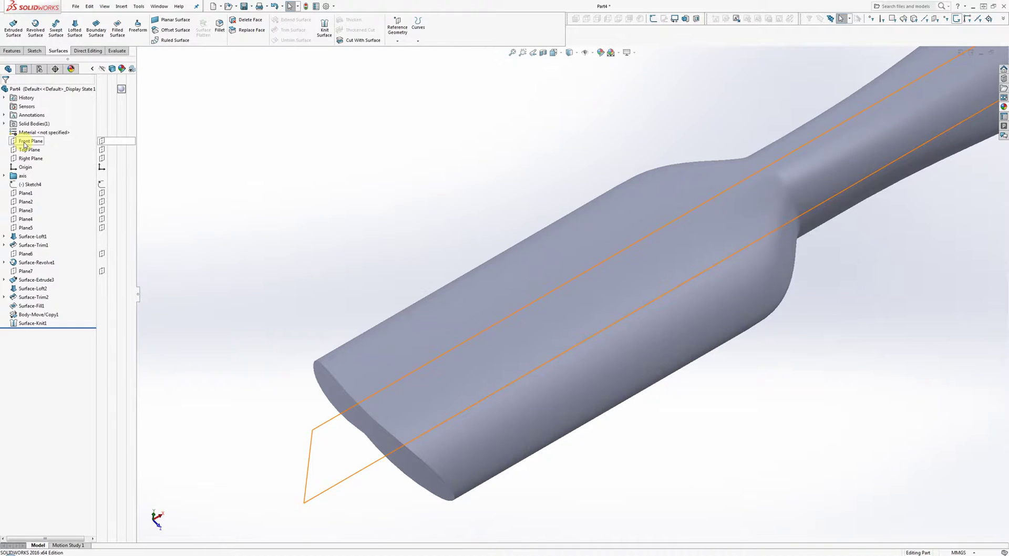
# Create one plane offset from the Right Plane near the blade's free end and another offset from the Top Plane above the blade
pyautogui.click(25, 160)
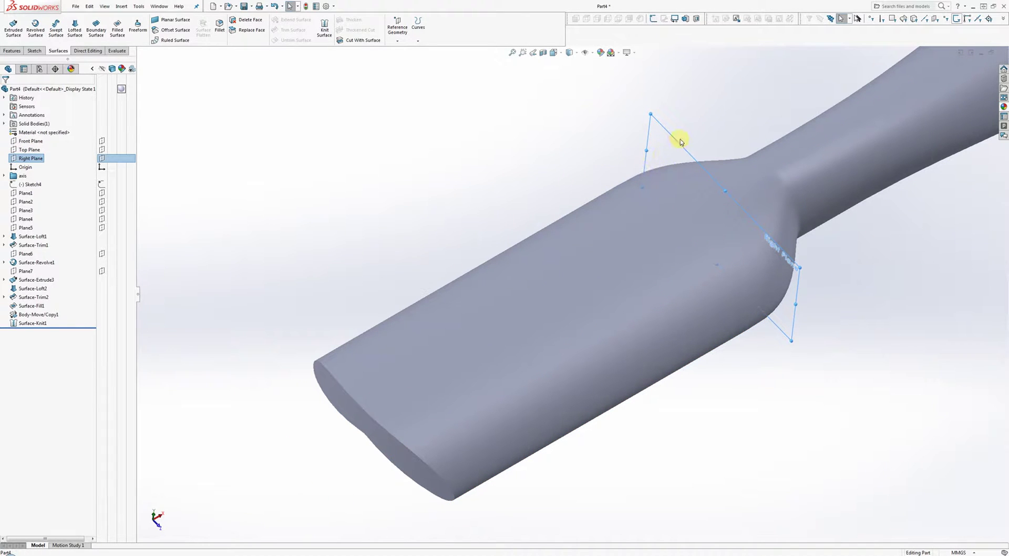
pyautogui.keyDown('ctrl'); pyautogui.moveTo(680, 147); pyautogui.dragTo(333, 320); pyautogui.keyUp('ctrl')
pyautogui.rightClick(333, 319)
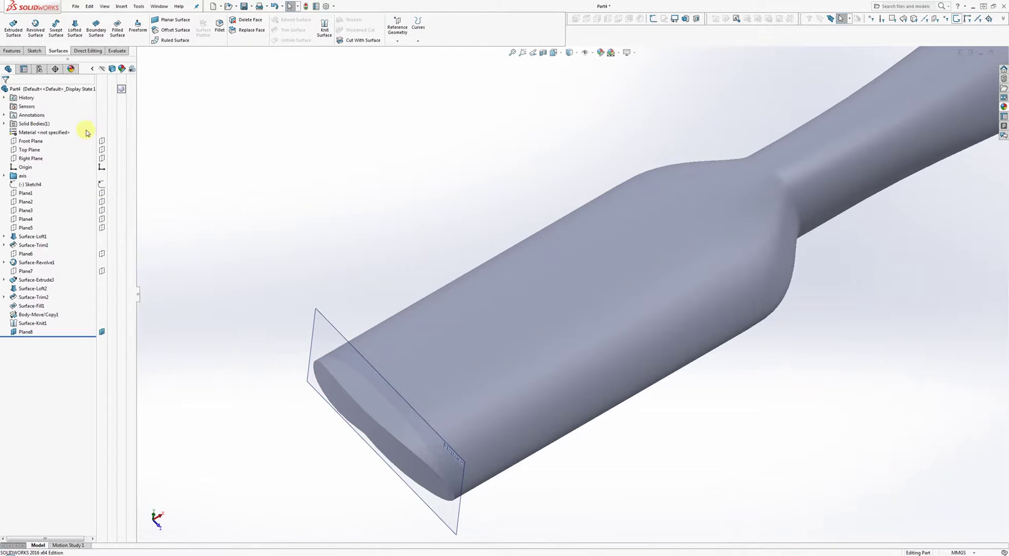
pyautogui.click(24, 152)
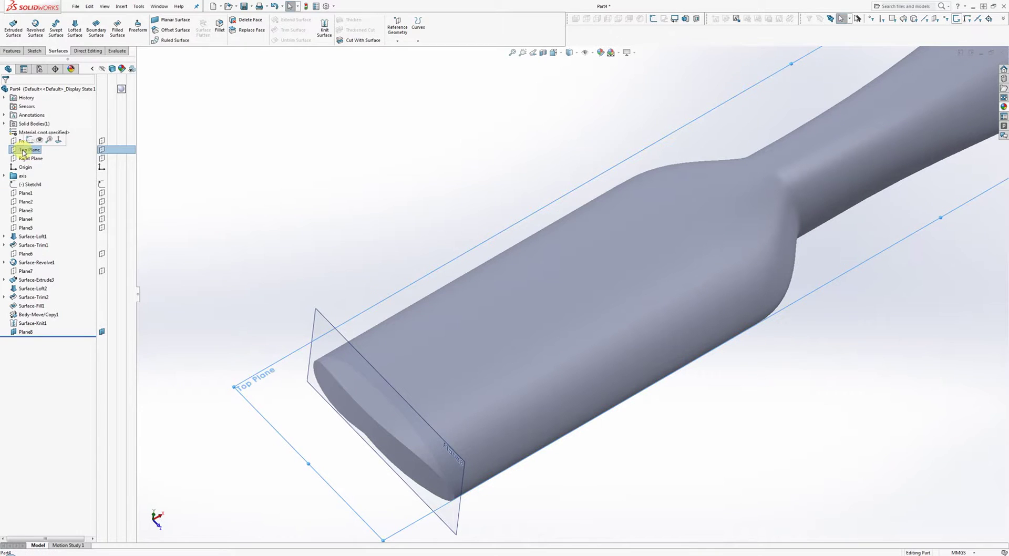
pyautogui.keyDown('ctrl'); pyautogui.moveTo(269, 417); pyautogui.dragTo(259, 372); pyautogui.keyUp('ctrl')
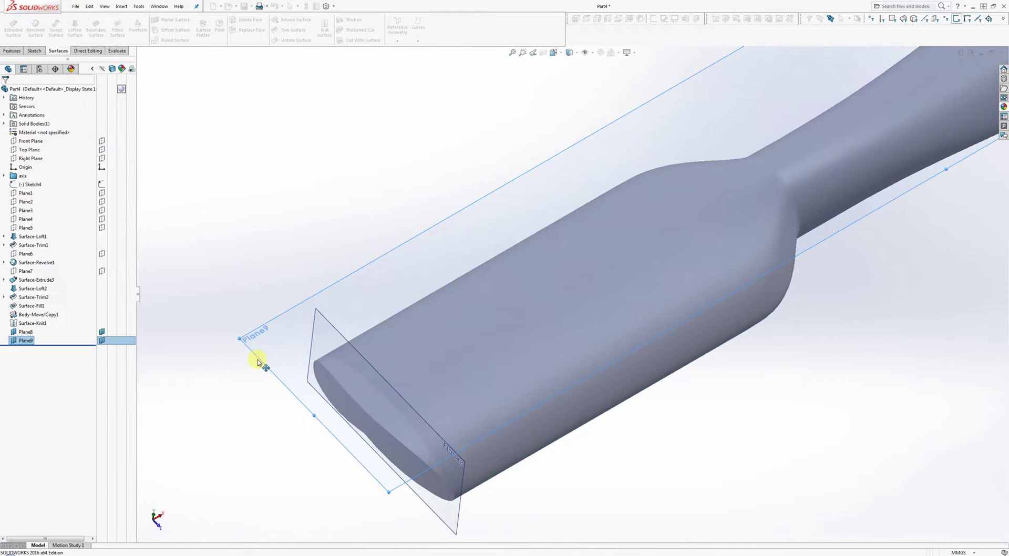
# Sketch a circle of about 0.98 mm radius on the plane above the blade, centred where the blade's centreline meets the end plane
pyautogui.rightClick(293, 343)
pyautogui.click(294, 337)
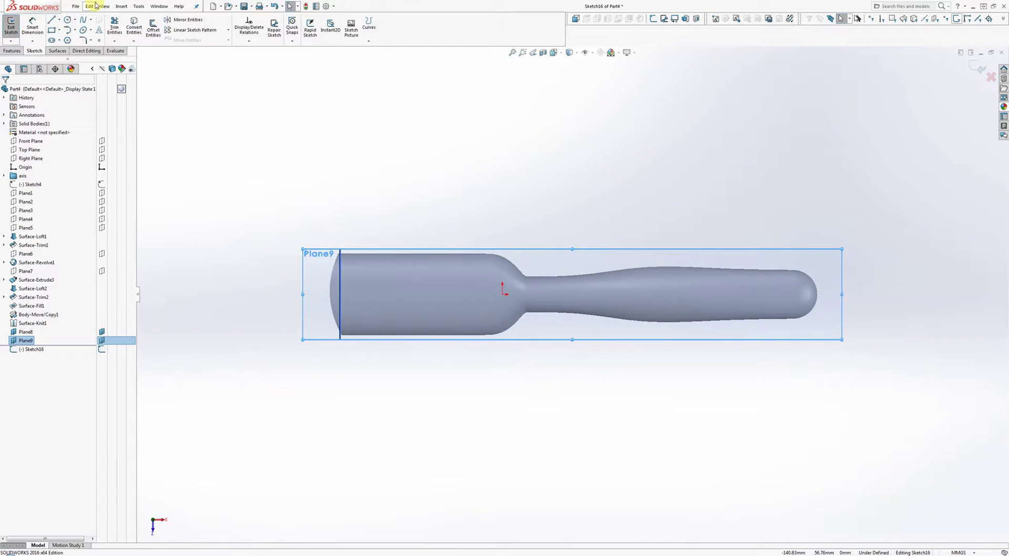
pyautogui.click(65, 19)
pyautogui.scroll(-6, 388, 286)
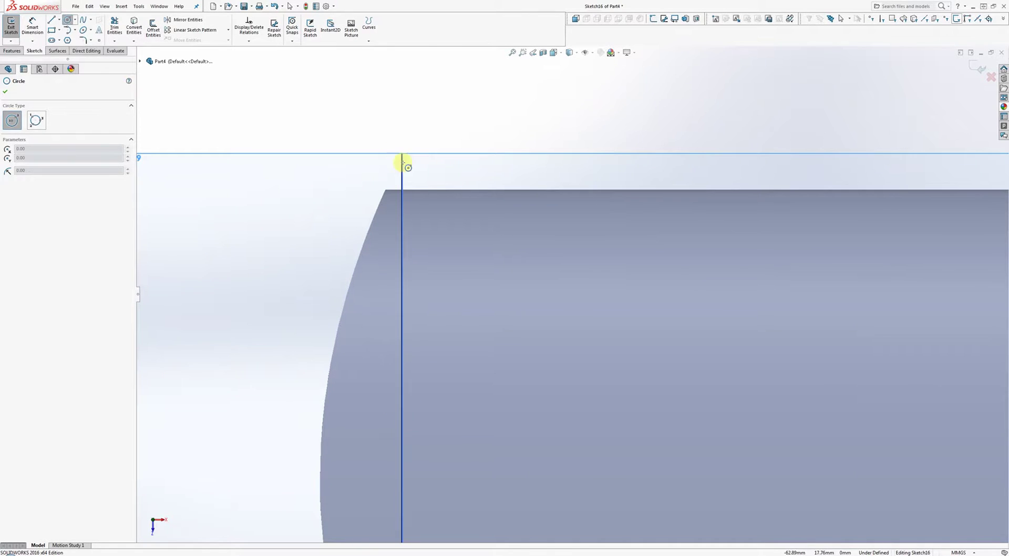
pyautogui.scroll(-2, 408, 415)
pyautogui.scroll(4, 420, 421)
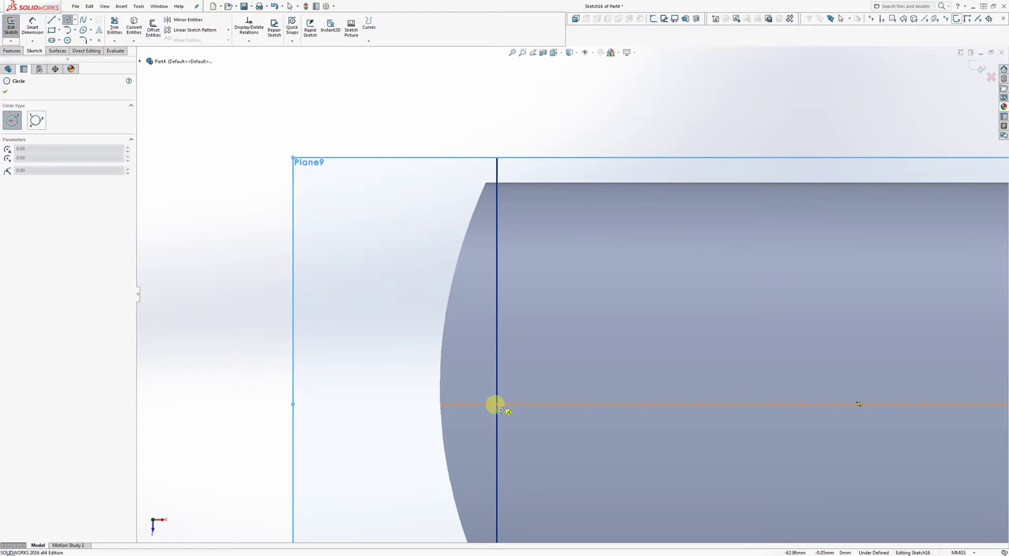
pyautogui.moveTo(496, 403); pyautogui.dragTo(507, 414)
pyautogui.rightClick(520, 422)
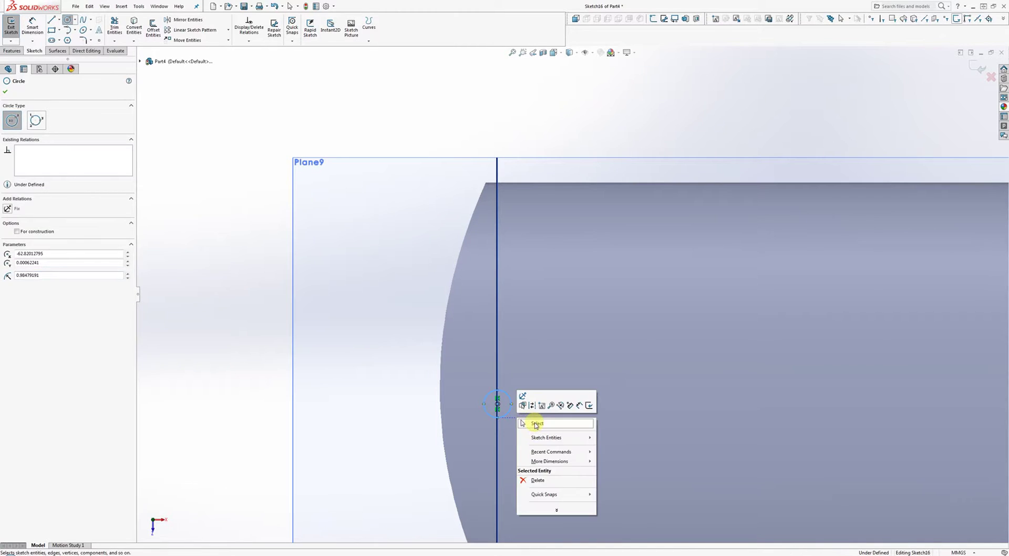
pyautogui.click(525, 429)
pyautogui.scroll(-6, 518, 412)
pyautogui.click(490, 320)
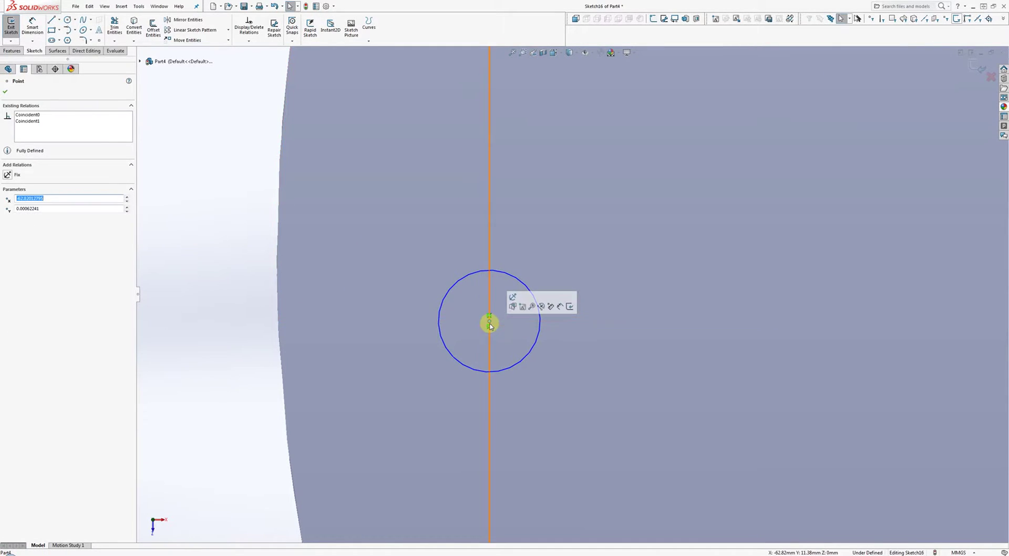
pyautogui.scroll(5, 420, 242)
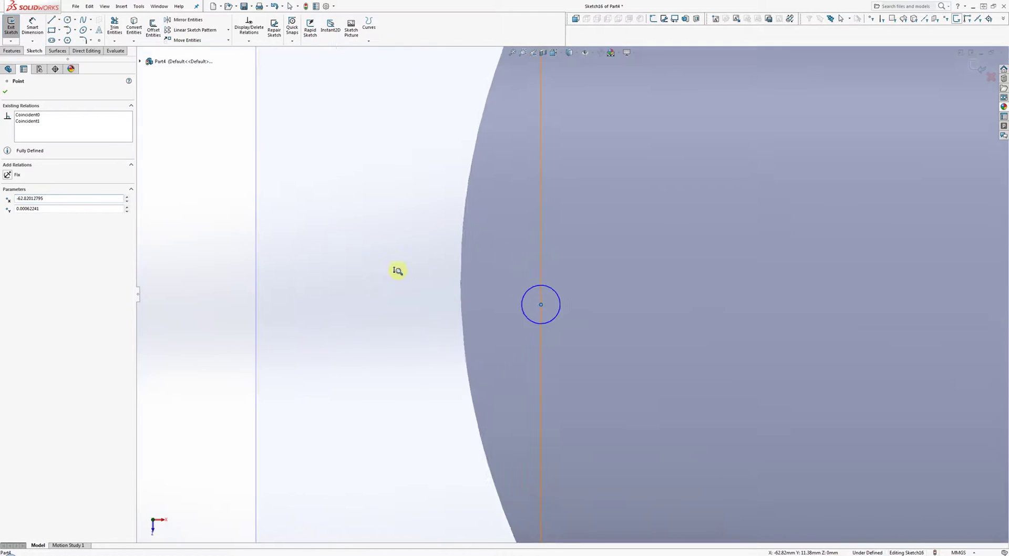
# Cut-extrude the circle into the blade as a blind cut 8 mm deep from the sketch plane
pyautogui.click(11, 51)
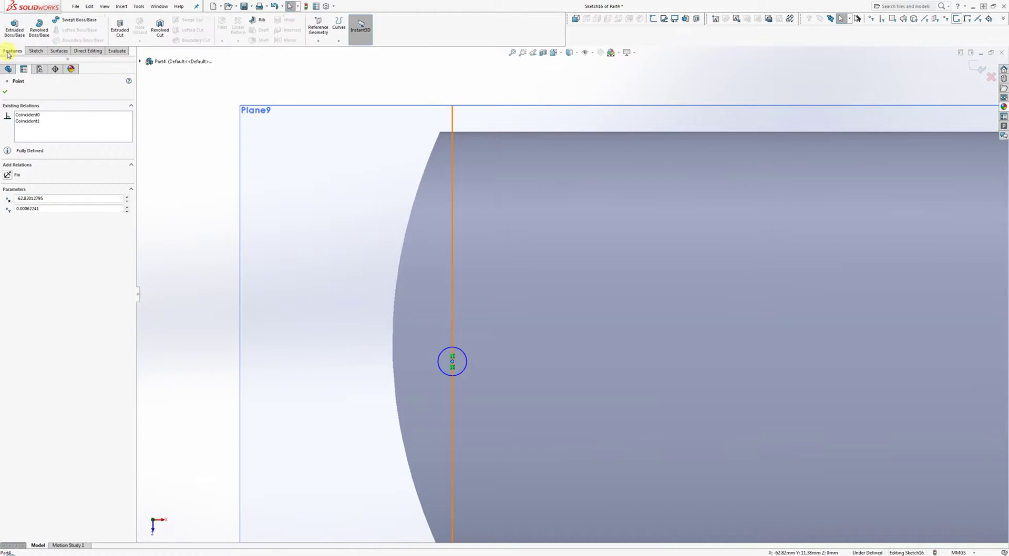
pyautogui.click(120, 27)
pyautogui.moveTo(443, 282); pyautogui.dragTo(458, 141, button='middle')
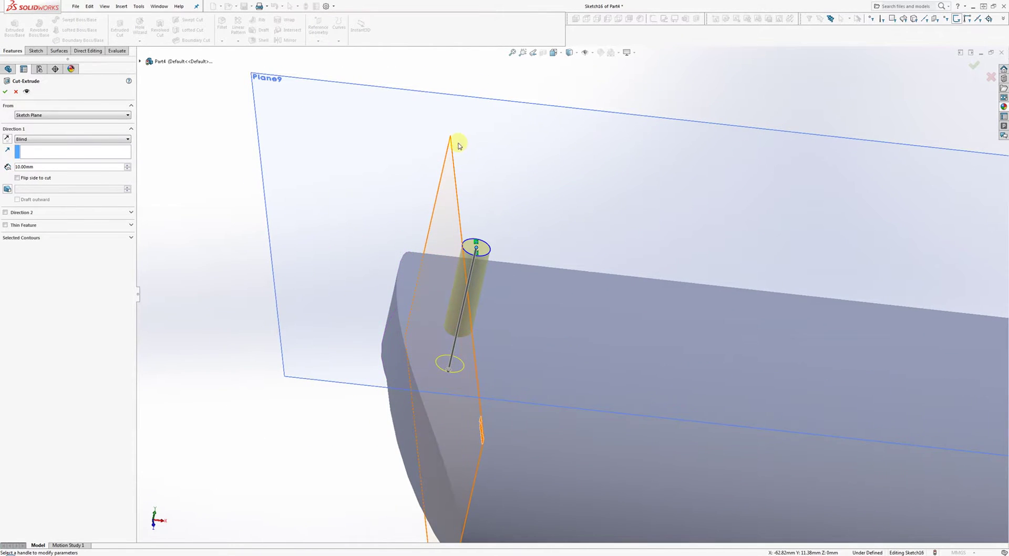
pyautogui.doubleClick(39, 167)
pyautogui.write('8')
pyautogui.press('Return')
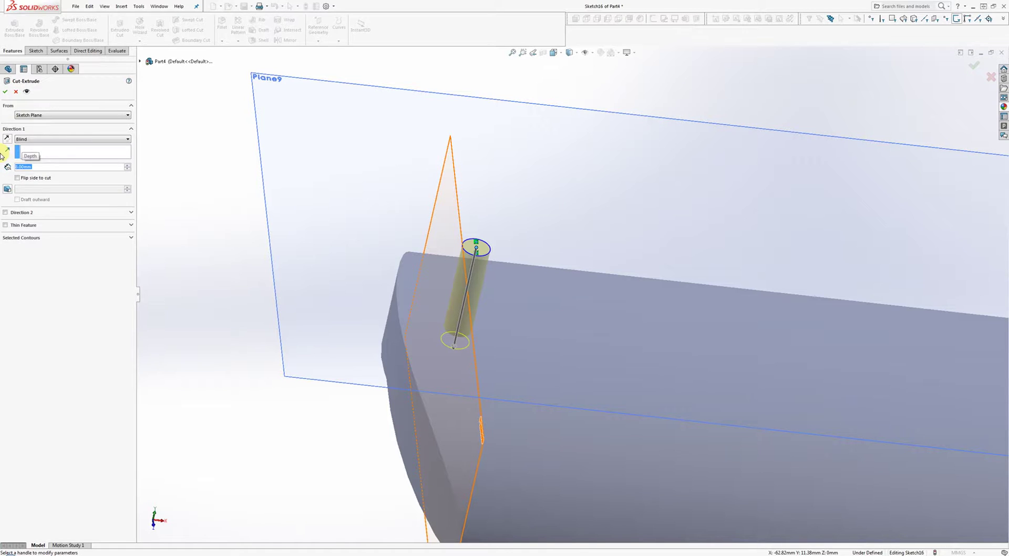
pyautogui.click(5, 91)
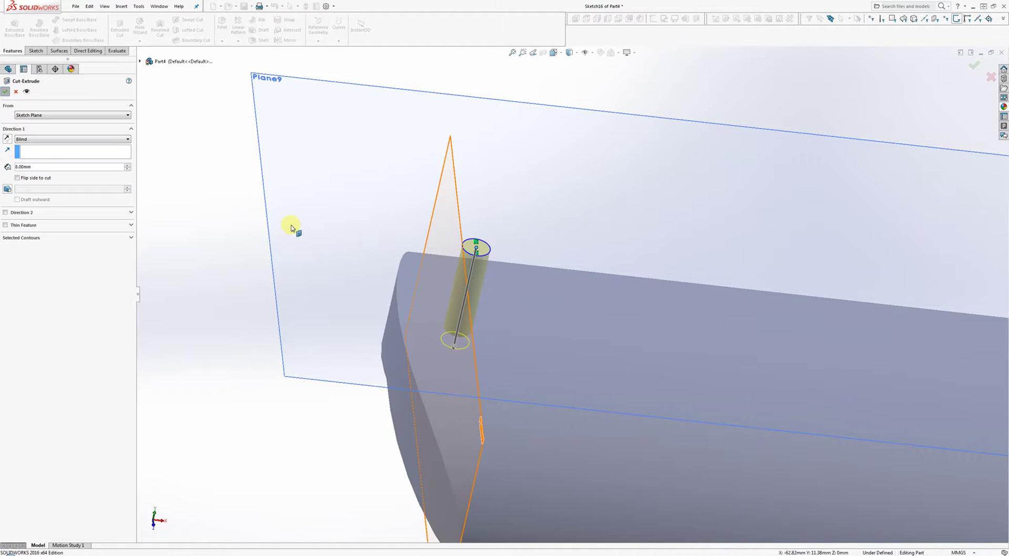
# Change the model's display style to shaded with edges so the seam beside the hole is outlined
pyautogui.moveTo(366, 239); pyautogui.dragTo(314, 209, button='middle')
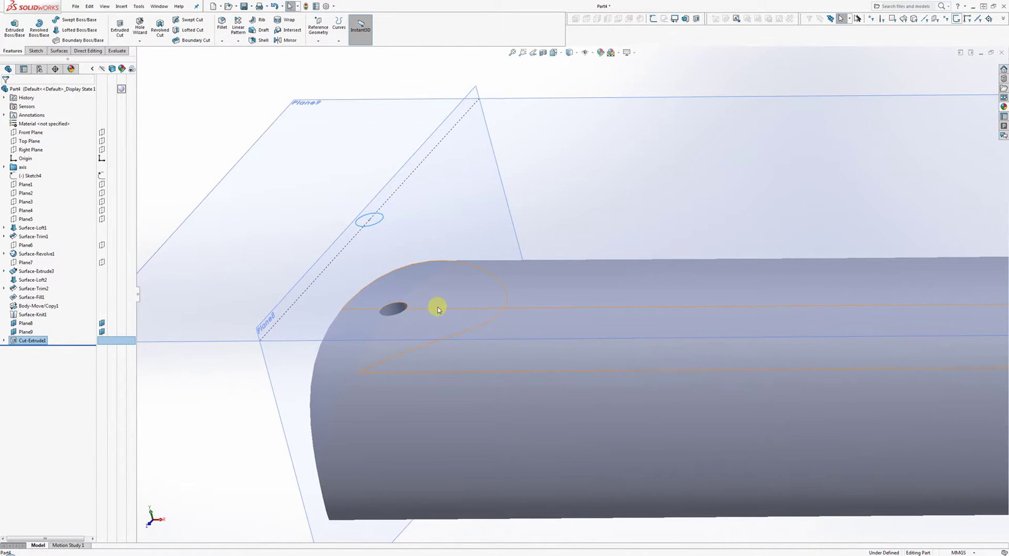
pyautogui.click(427, 333)
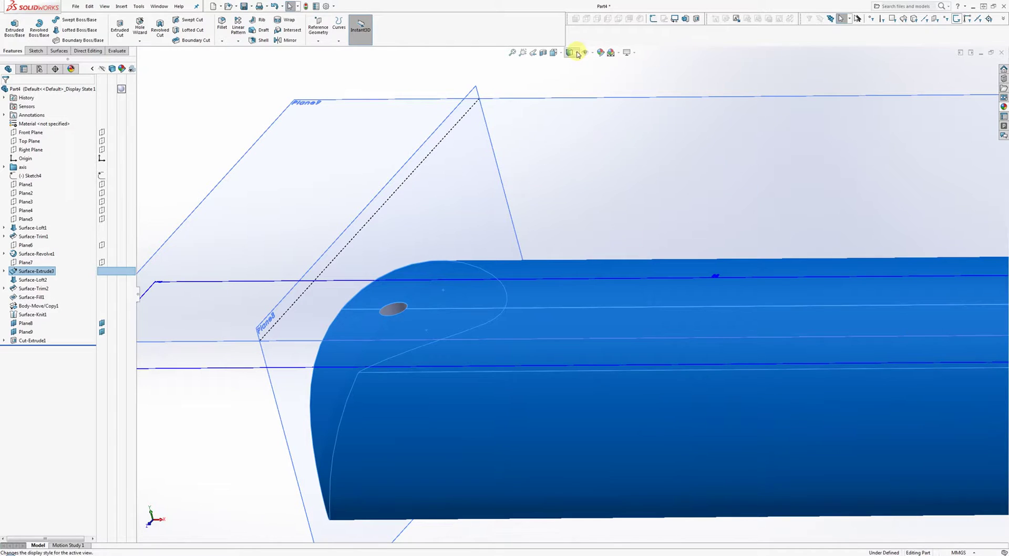
pyautogui.click(570, 52)
pyautogui.click(571, 64)
pyautogui.click(221, 119)
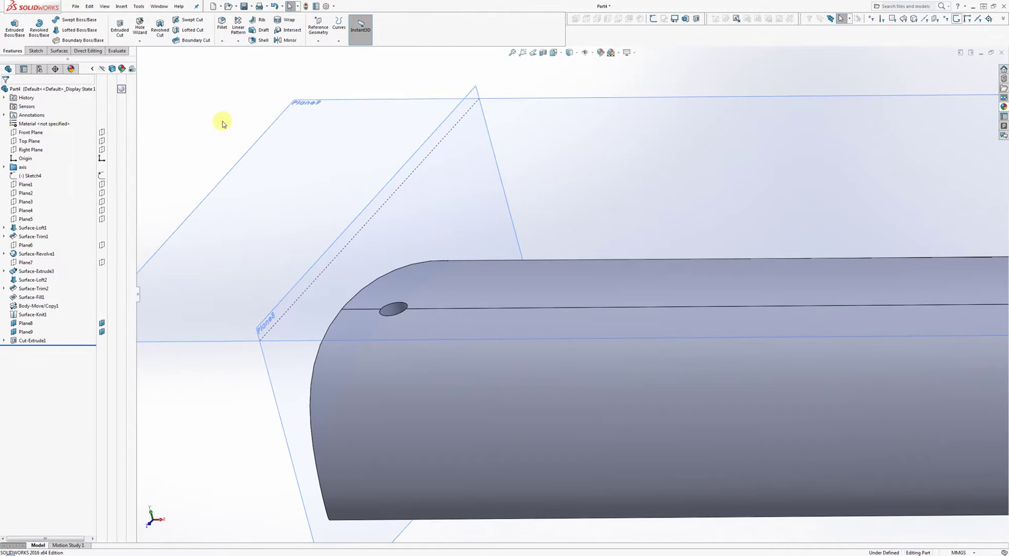
# Edit the hole's extruded cut and try starting it from a surface, testing each of the two upper blade faces beside the seam
pyautogui.rightClick(27, 340)
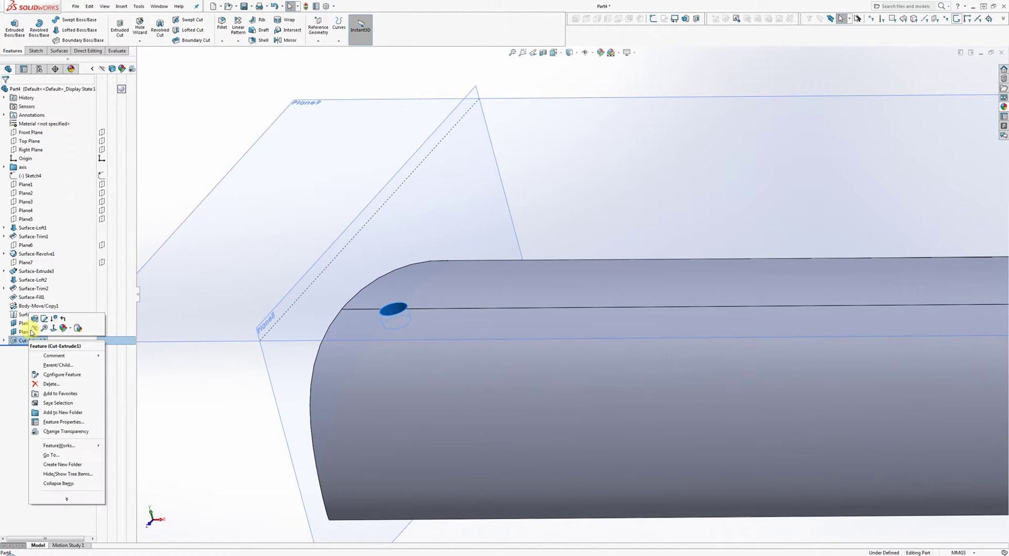
pyautogui.click(35, 319)
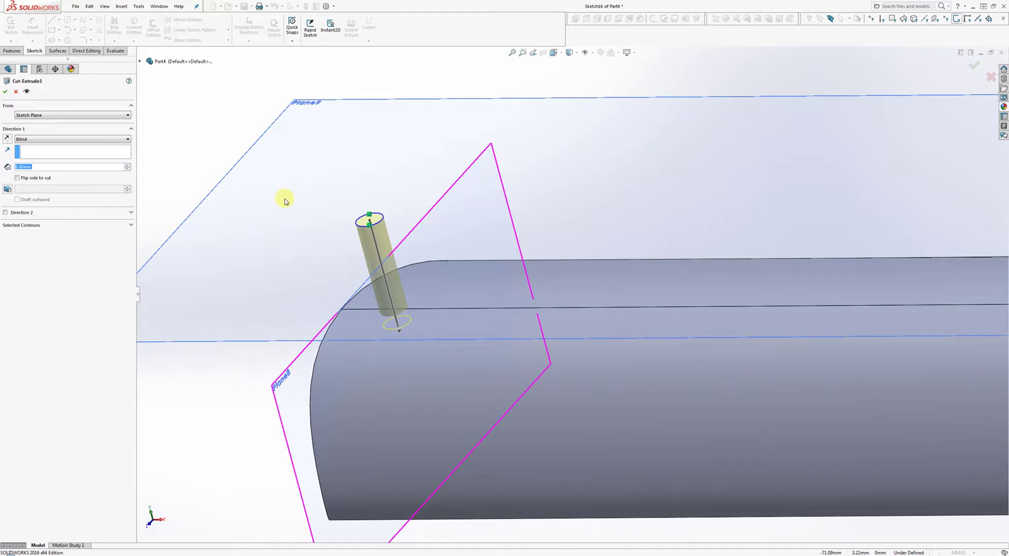
pyautogui.click(56, 117)
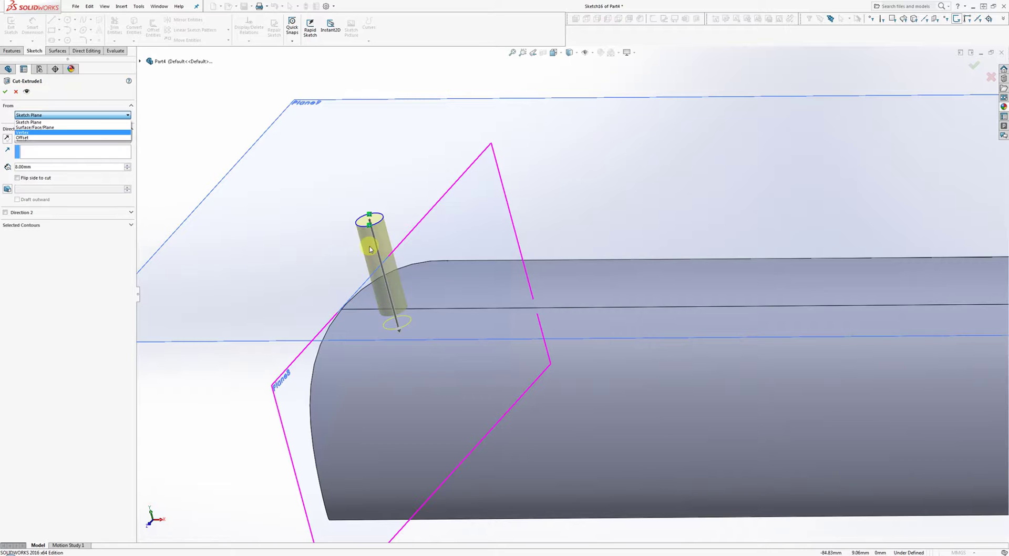
pyautogui.click(194, 124)
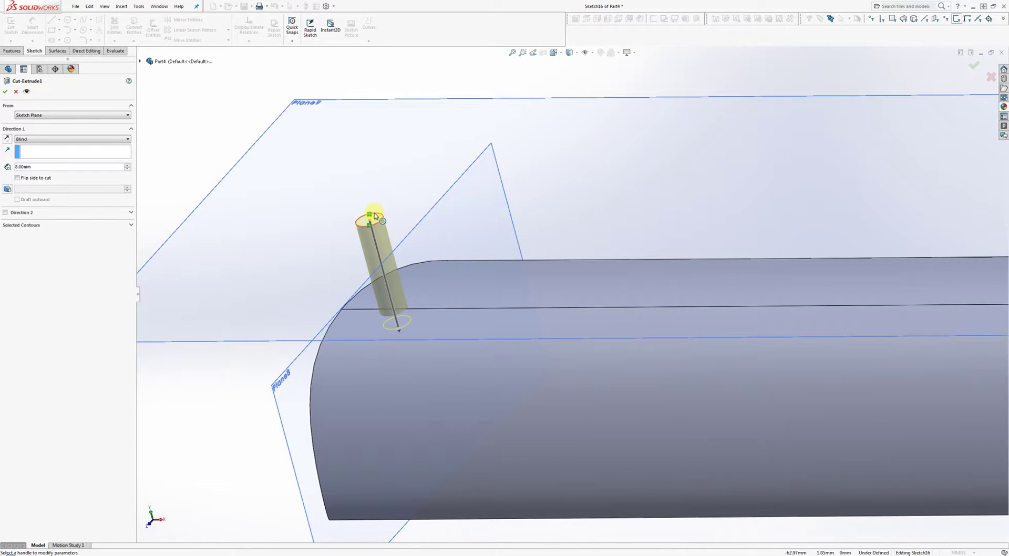
pyautogui.click(59, 116)
pyautogui.click(59, 128)
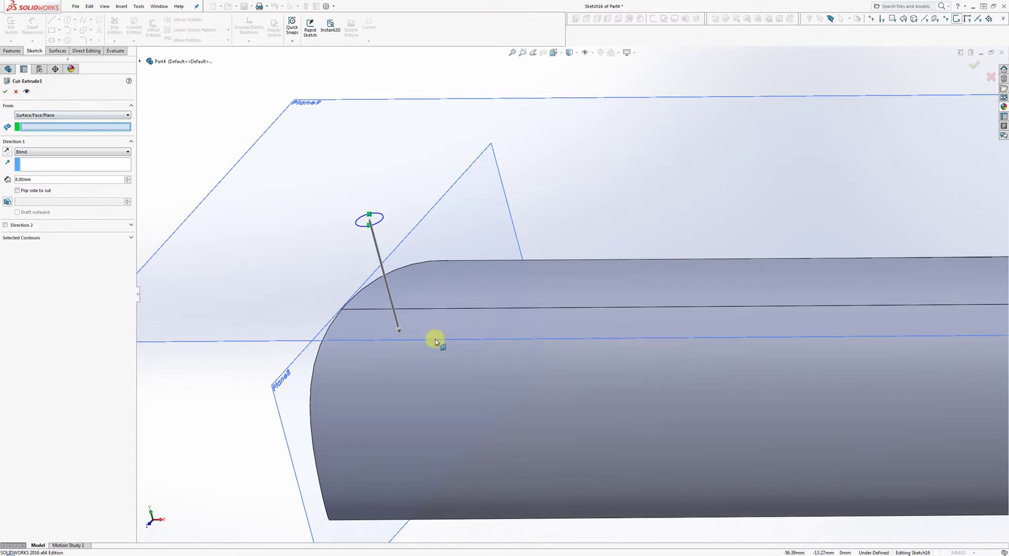
pyautogui.click(422, 296)
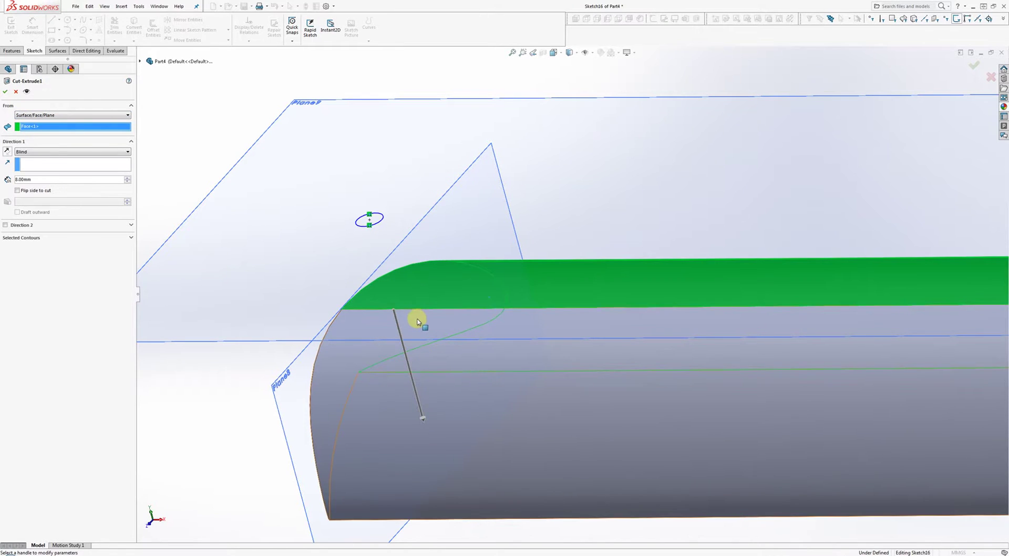
pyautogui.click(417, 320)
pyautogui.click(421, 297)
pyautogui.click(415, 313)
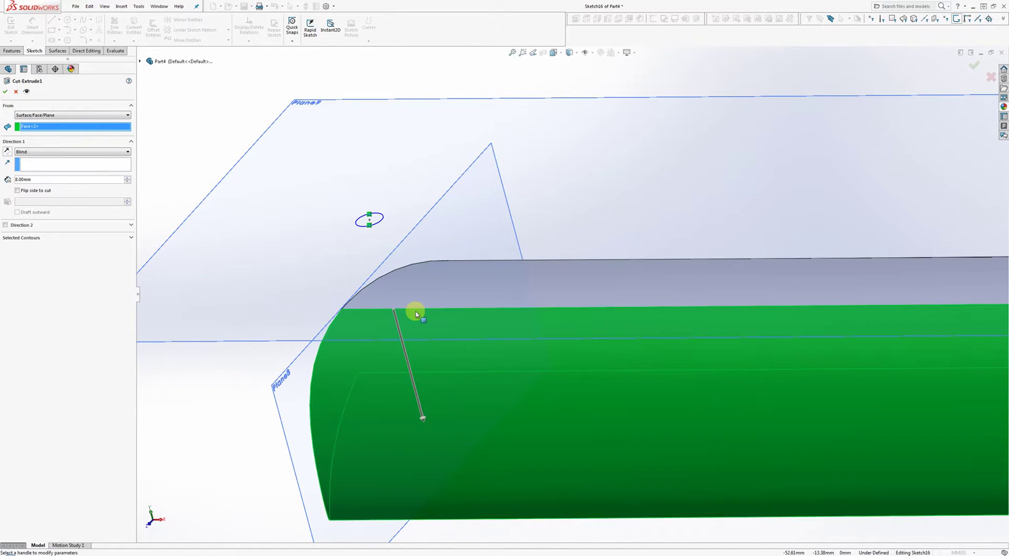
pyautogui.click(421, 292)
pyautogui.click(413, 316)
pyautogui.click(5, 92)
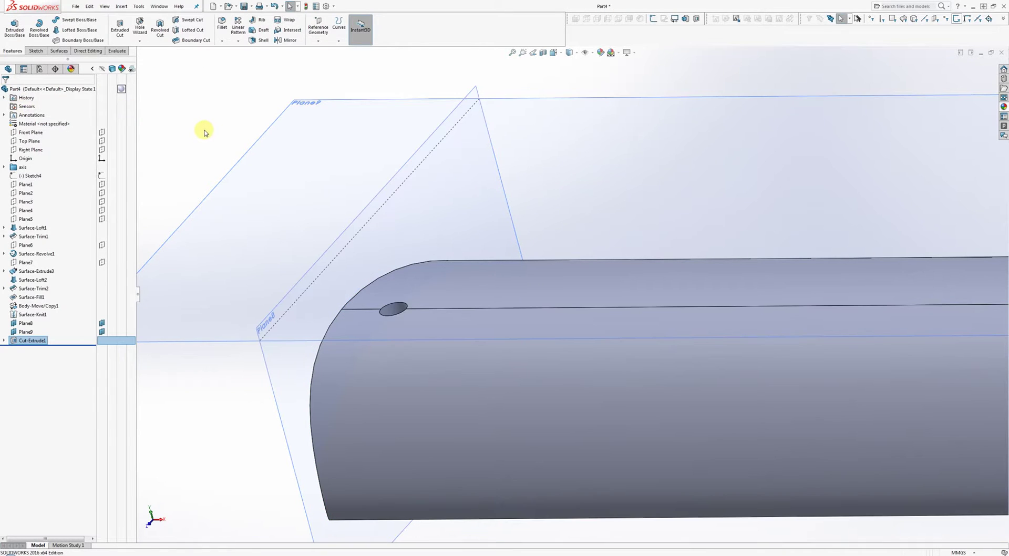
# Edit the cut's sketch and move the circle along the end plane's line until its centre is about 1.39 mm off the blade's centreline
pyautogui.rightClick(39, 341)
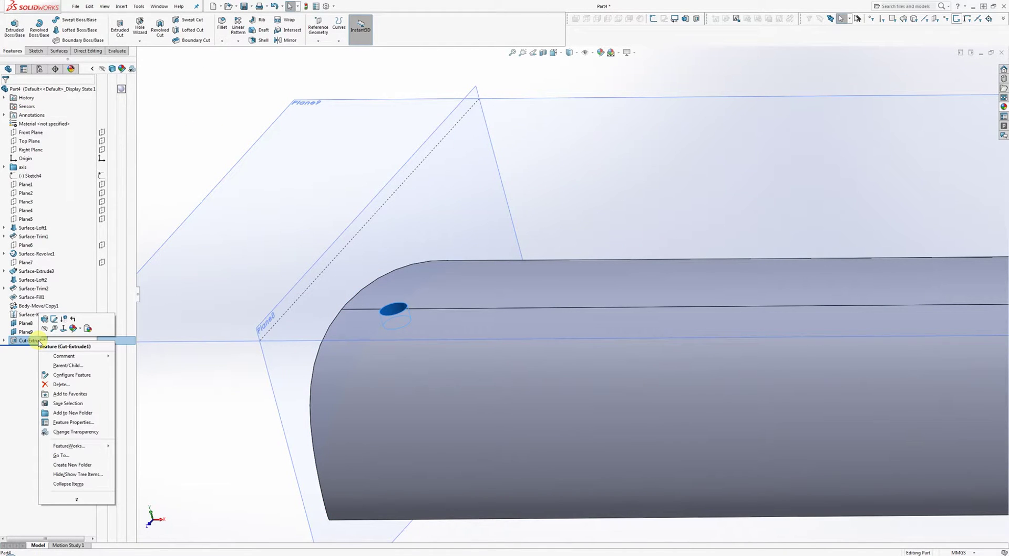
pyautogui.click(54, 319)
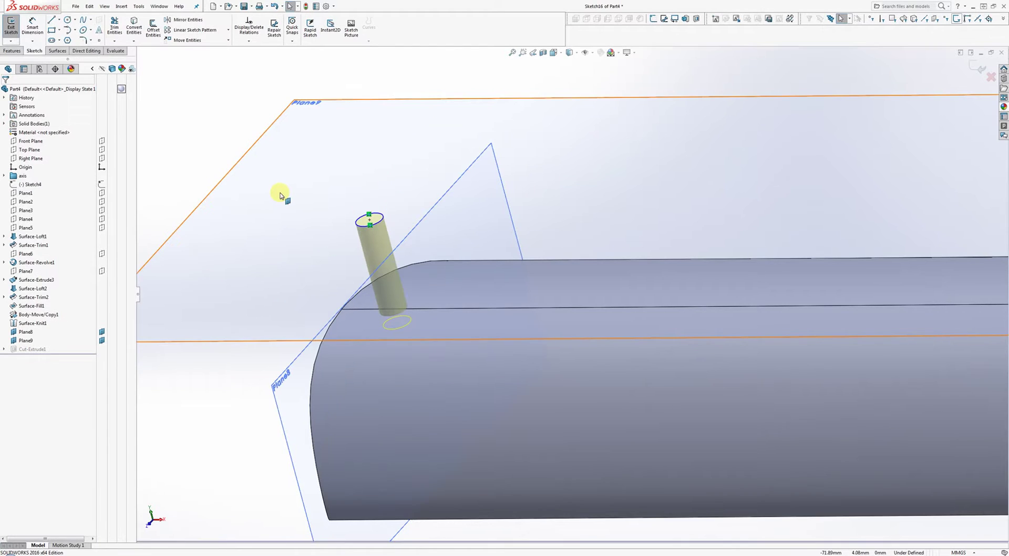
pyautogui.hotkey('ctrl', '8')
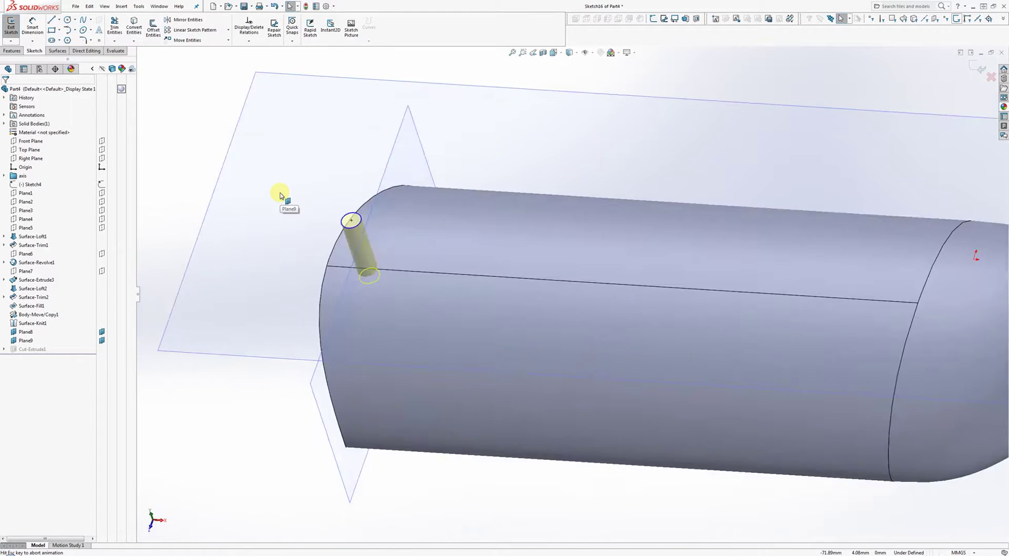
pyautogui.scroll(-5, 335, 282)
pyautogui.scroll(-5, 339, 289)
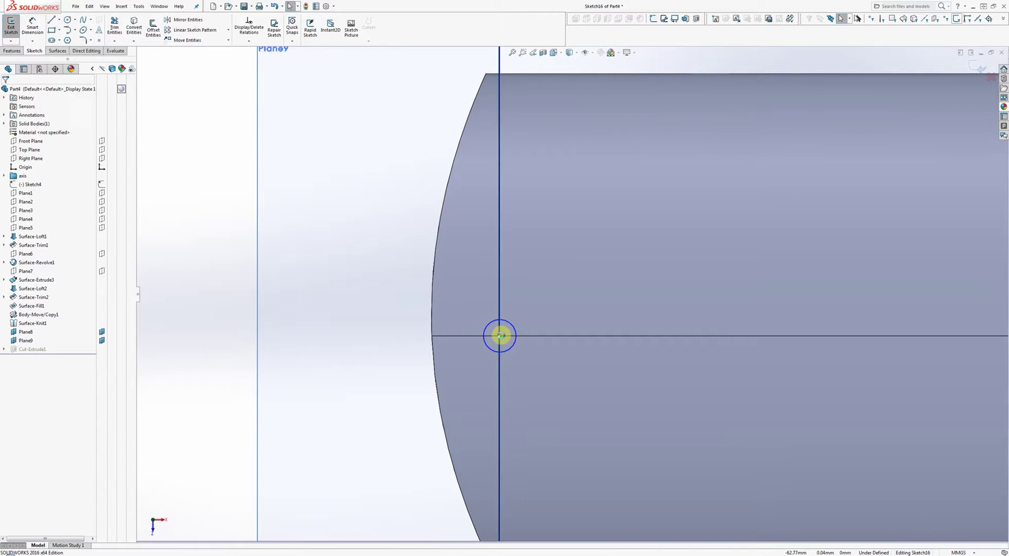
pyautogui.moveTo(506, 338)
pyautogui.mouseDown()
pyautogui.moveTo(504, 314)
pyautogui.moveTo(515, 323)
pyautogui.mouseUp()
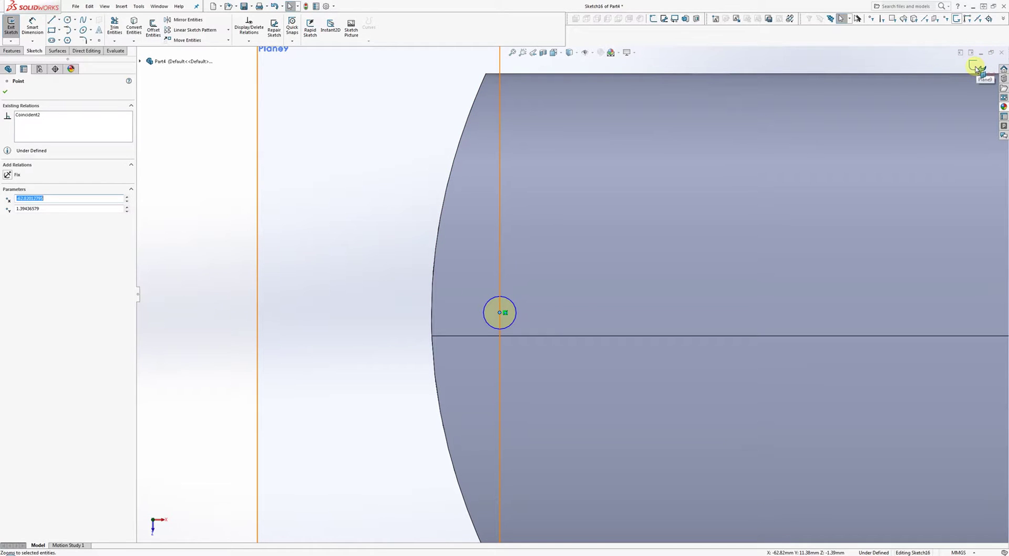
pyautogui.click(977, 69)
# Edit the extruded cut to start from Surface/Face/Plane, using the upper blade face that lies beneath the moved circle
pyautogui.moveTo(608, 310)
pyautogui.mouseDown(button='middle')
pyautogui.moveTo(566, 363)
pyautogui.moveTo(536, 251)
pyautogui.moveTo(514, 261)
pyautogui.moveTo(534, 235)
pyautogui.moveTo(468, 239)
pyautogui.mouseUp(button='middle')
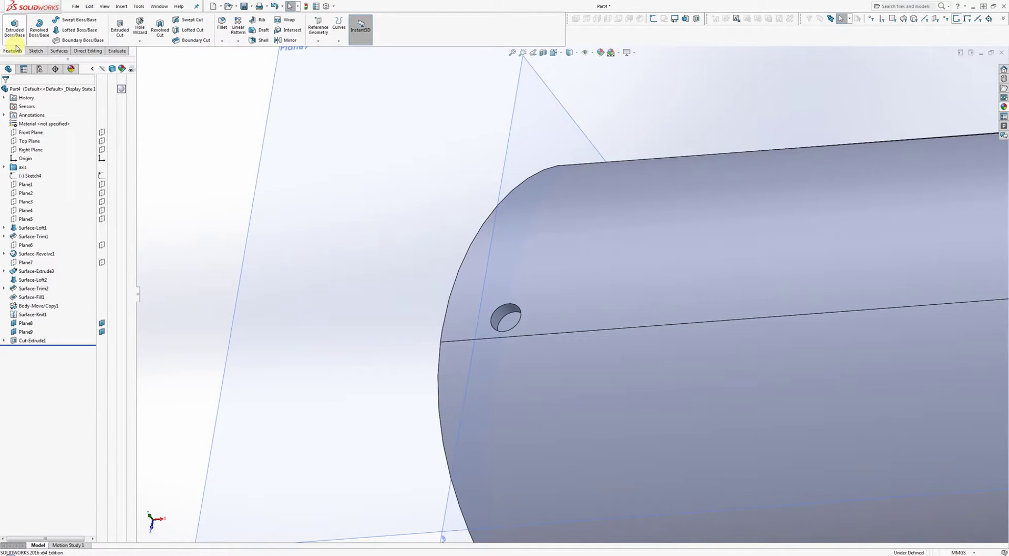
pyautogui.rightClick(24, 341)
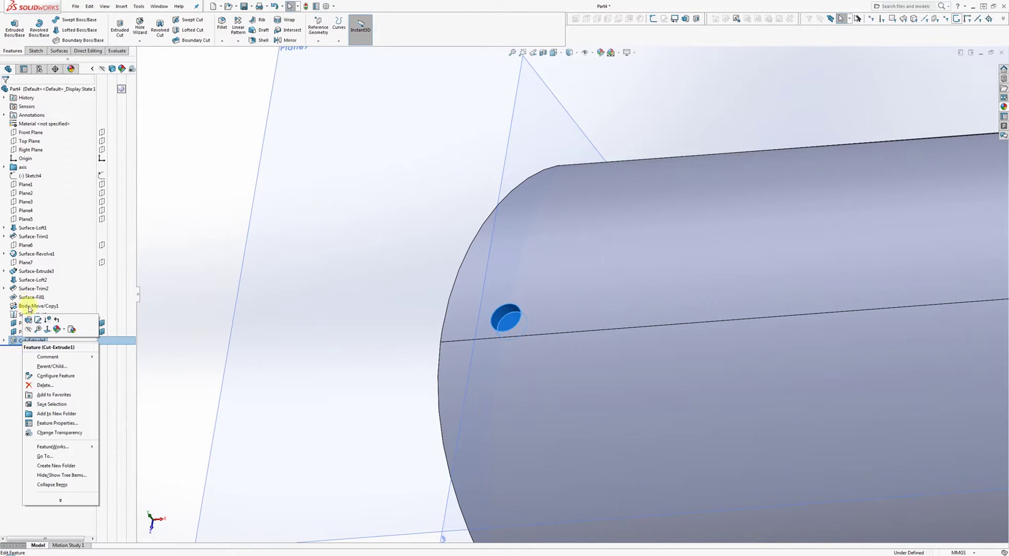
pyautogui.click(28, 319)
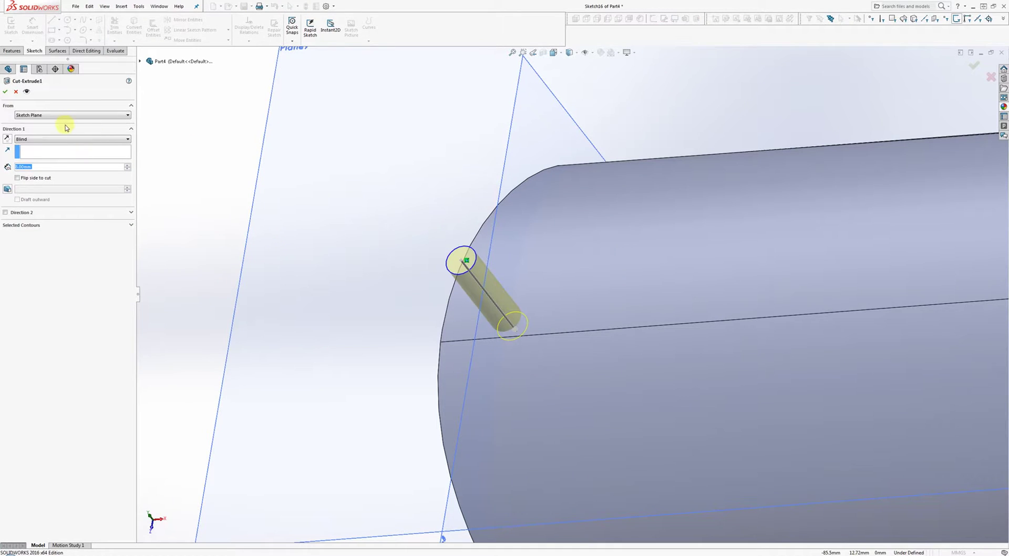
pyautogui.click(63, 115)
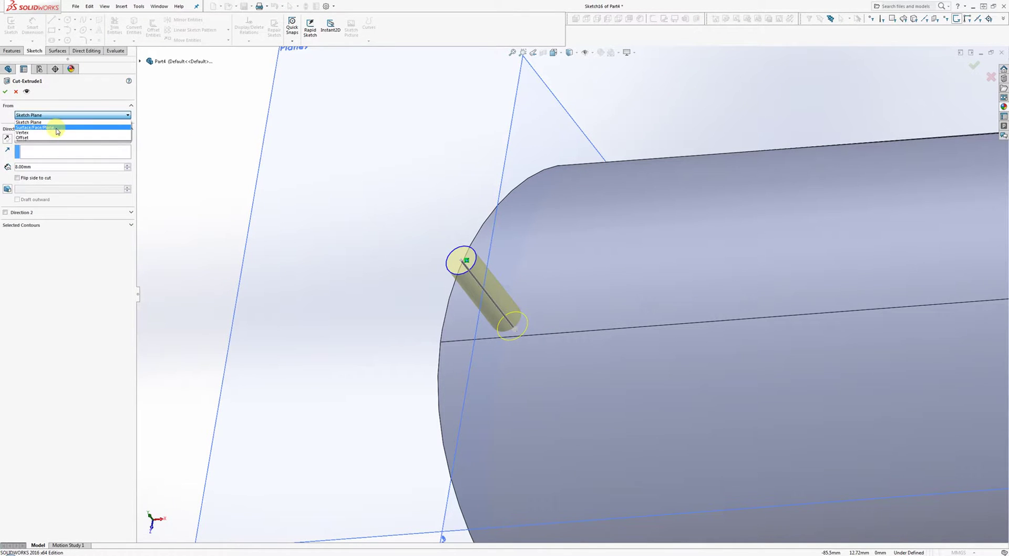
pyautogui.click(58, 128)
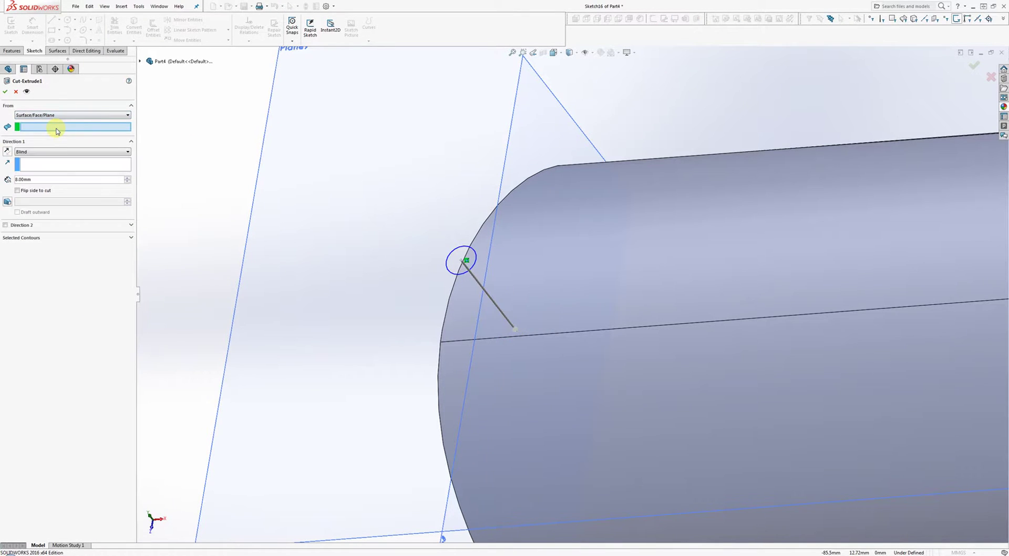
pyautogui.click(559, 269)
# Set the cut's blind depth to 1 mm after trying 0.5 mm, and apply the edited cut
pyautogui.moveTo(541, 317)
pyautogui.mouseDown(button='middle')
pyautogui.moveTo(590, 214)
pyautogui.moveTo(591, 230)
pyautogui.moveTo(521, 266)
pyautogui.mouseUp(button='middle')
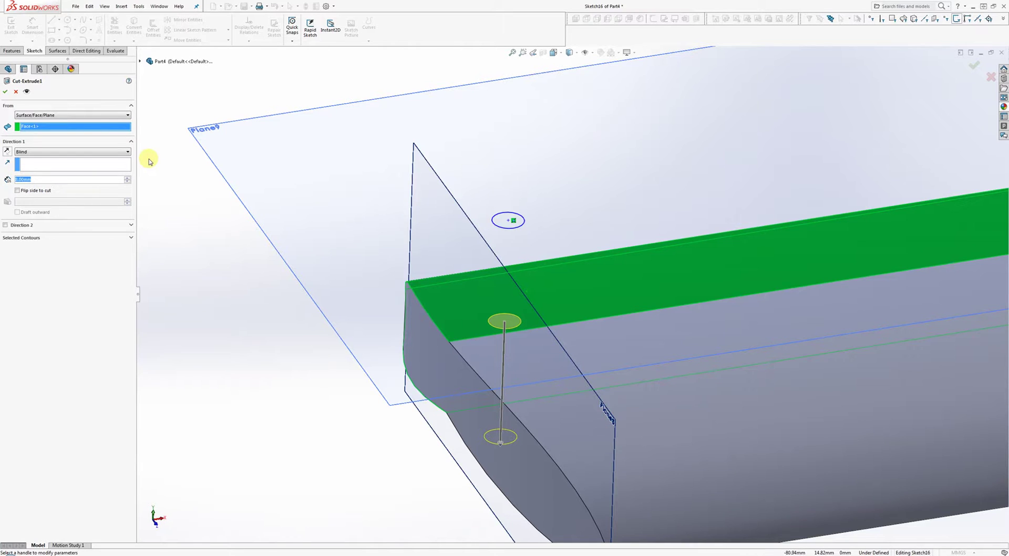
pyautogui.press('BackSpace')
pyautogui.write('0.5')
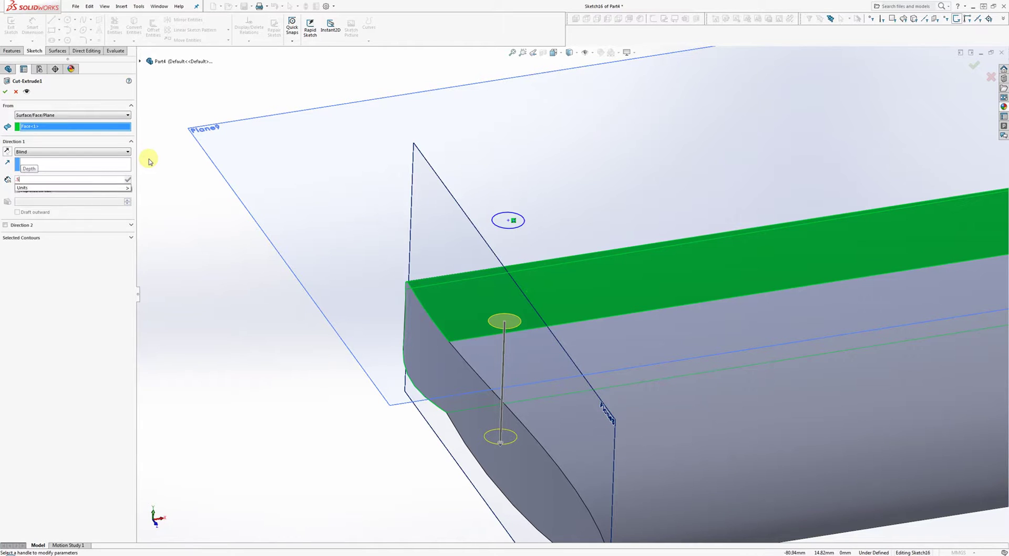
pyautogui.press('Return')
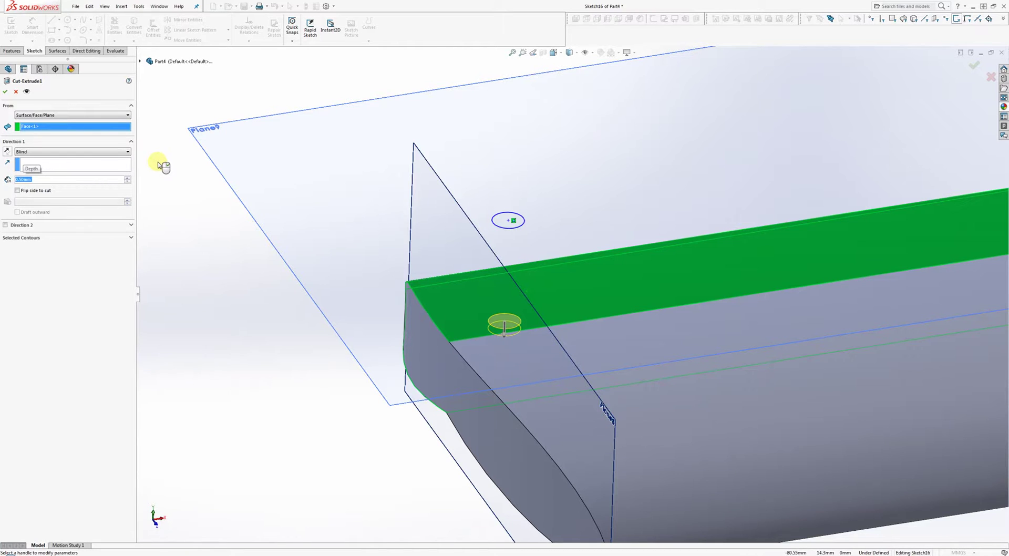
pyautogui.write('1')
pyautogui.press('Return')
pyautogui.click(6, 92)
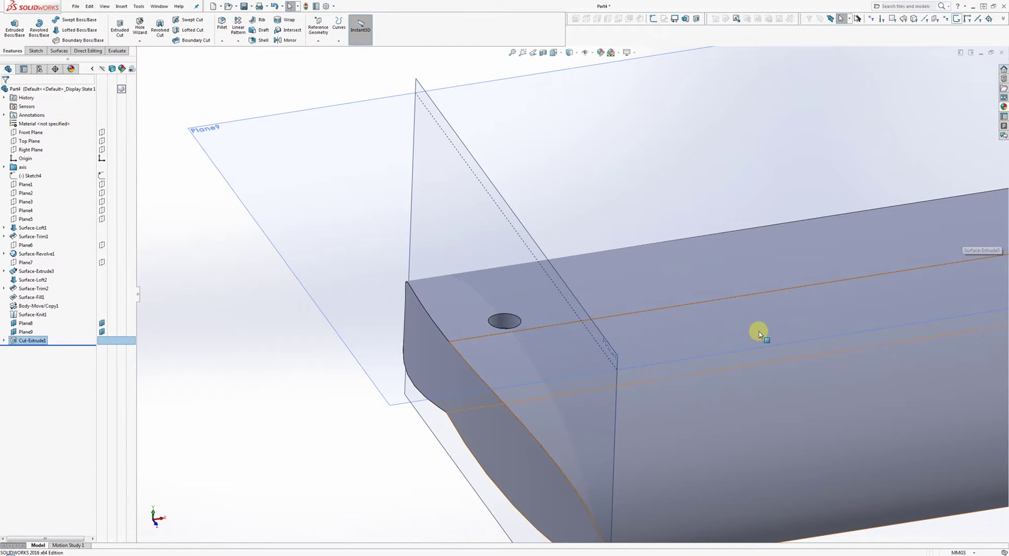
# Edit the cut's sketch and dimension the hole circle to a diameter of 1 mm, then exit the sketch
pyautogui.click(59, 50)
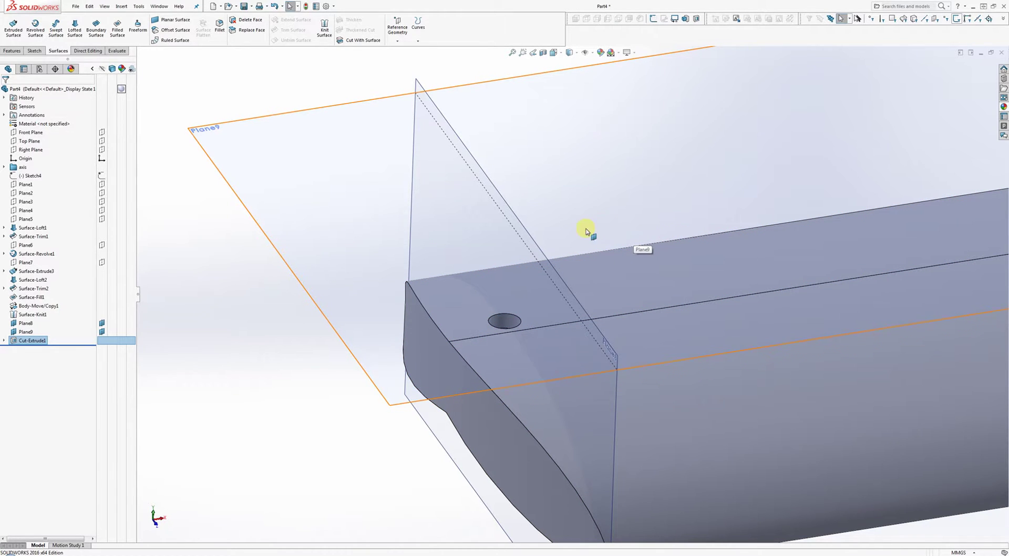
pyautogui.click(4, 340)
pyautogui.click(40, 350)
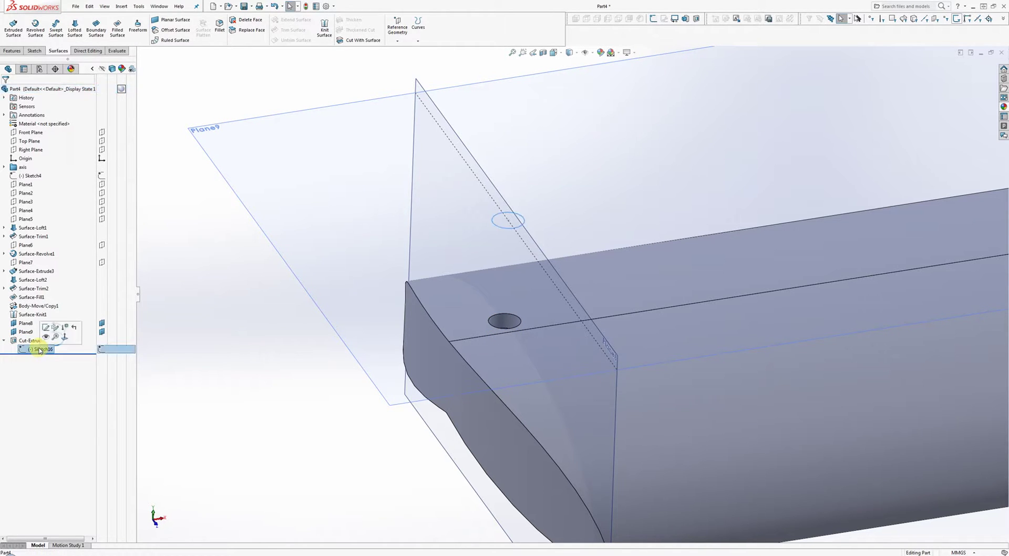
pyautogui.rightClick(40, 349)
pyautogui.click(46, 324)
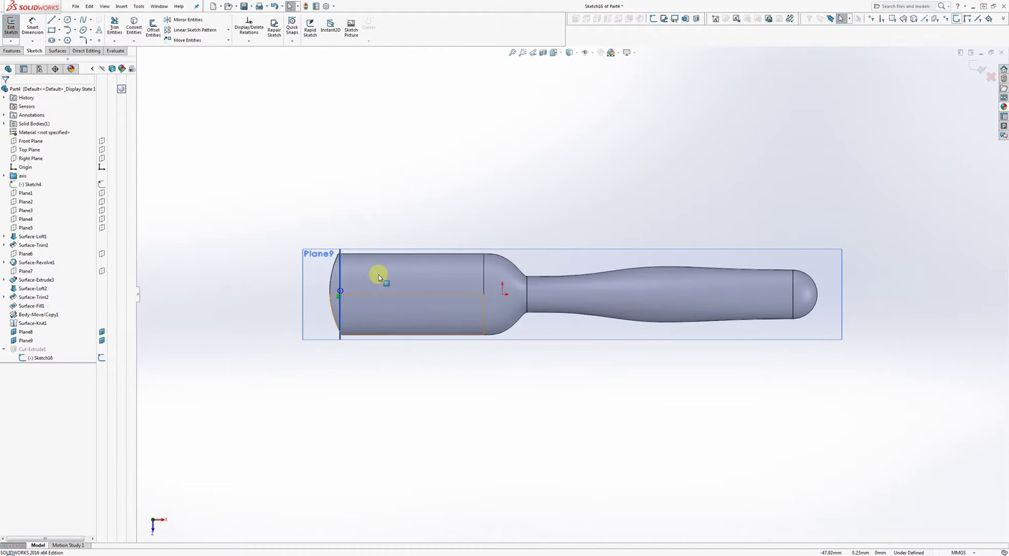
pyautogui.scroll(-10, 379, 274)
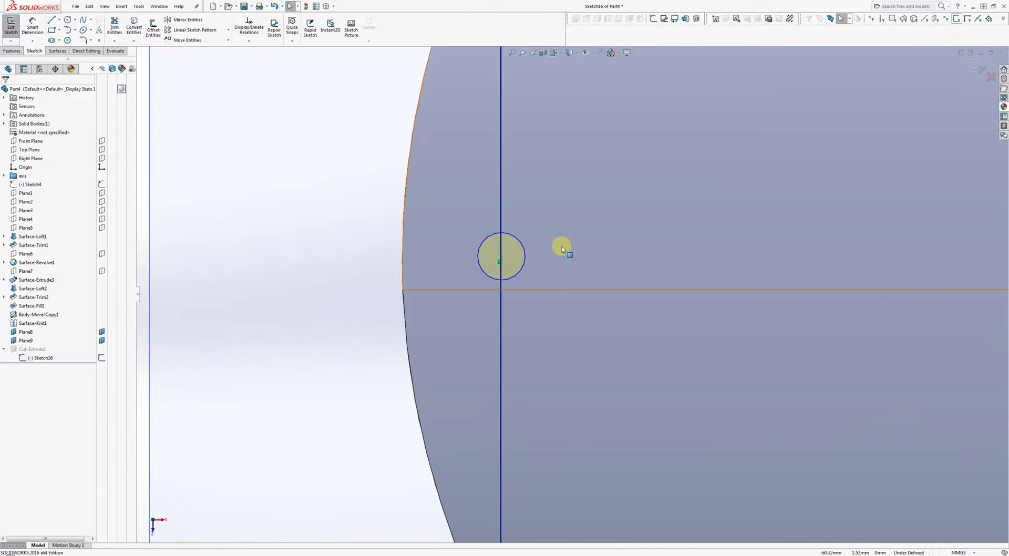
pyautogui.moveTo(562, 246); pyautogui.dragTo(563, 198, button='right')
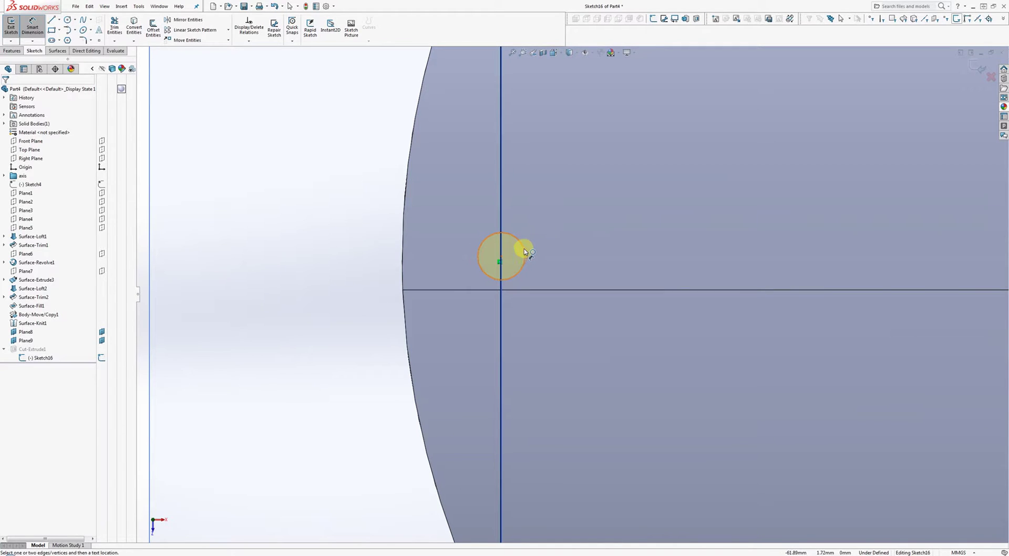
pyautogui.click(525, 252)
pyautogui.click(563, 218)
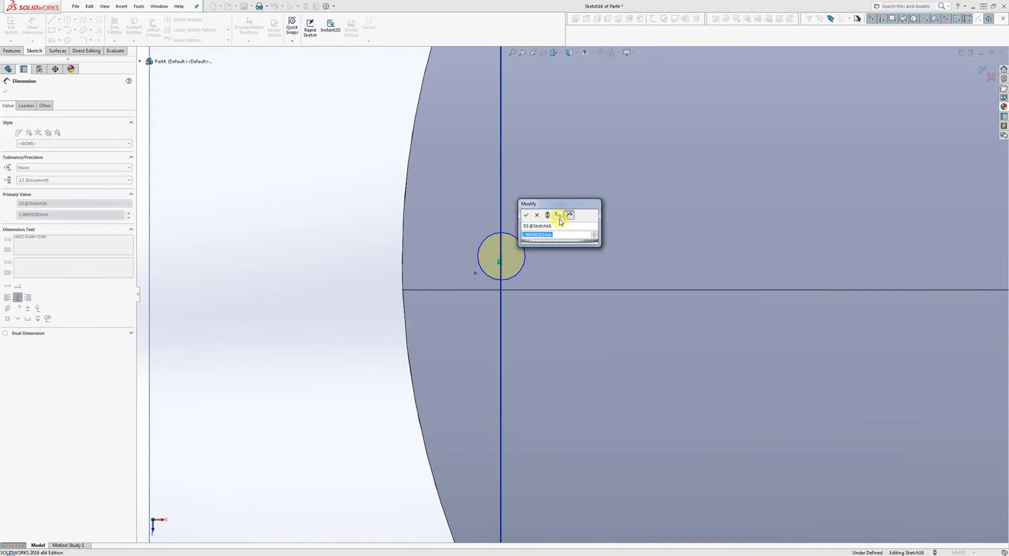
pyautogui.write('1')
pyautogui.press('Return')
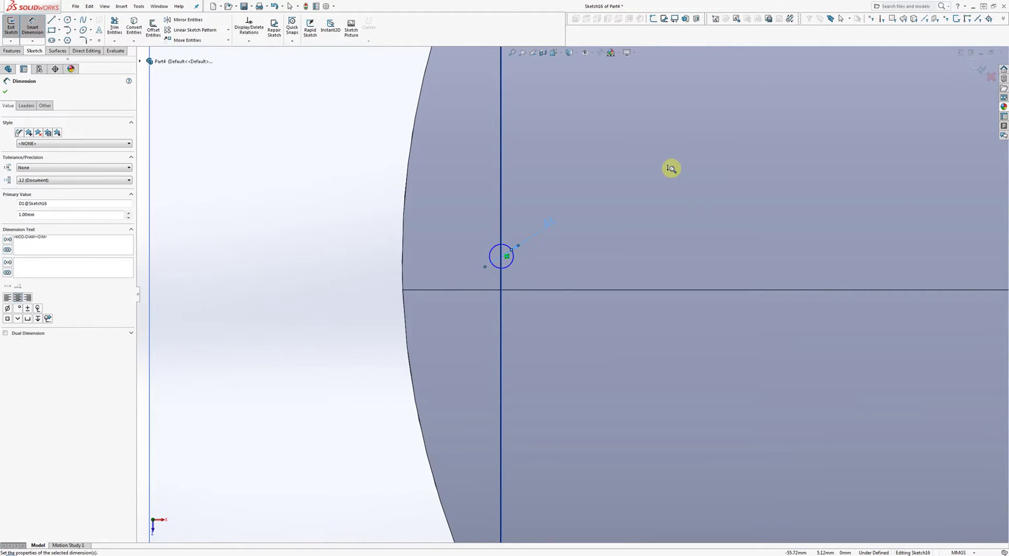
pyautogui.scroll(2, 672, 168)
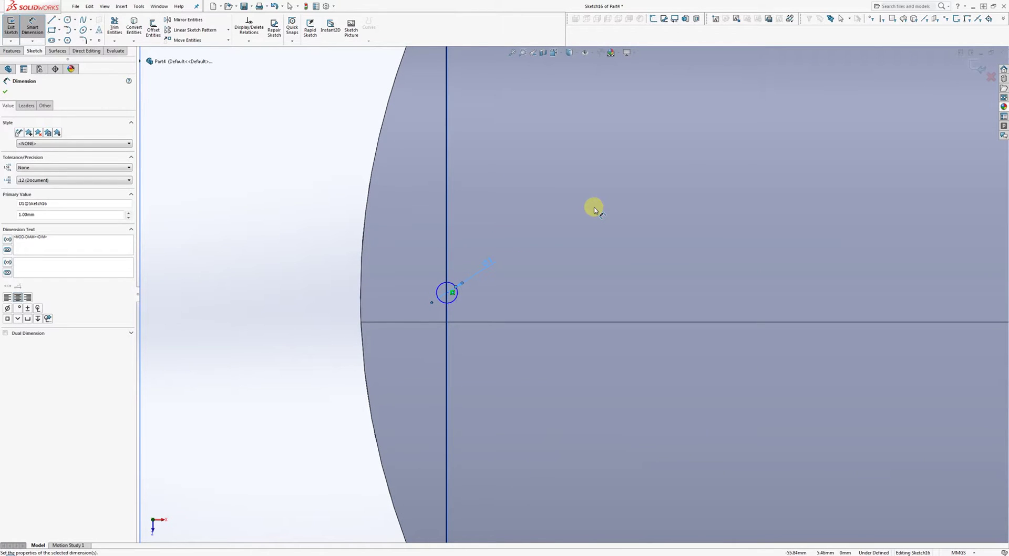
pyautogui.click(976, 64)
pyautogui.moveTo(322, 270)
pyautogui.mouseDown(button='middle')
pyautogui.moveTo(344, 197)
pyautogui.moveTo(394, 214)
pyautogui.moveTo(367, 194)
pyautogui.mouseUp(button='middle')
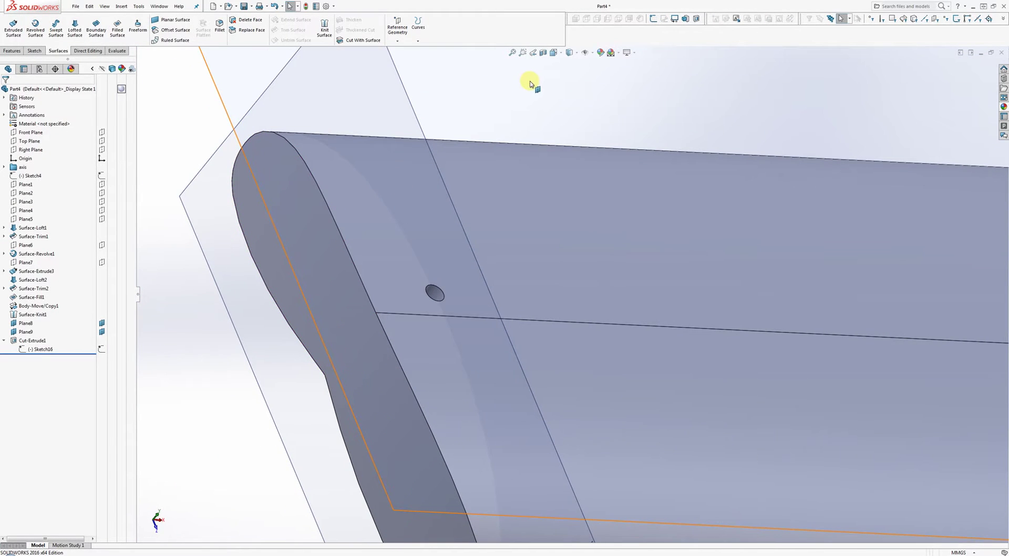
pyautogui.click(541, 92)
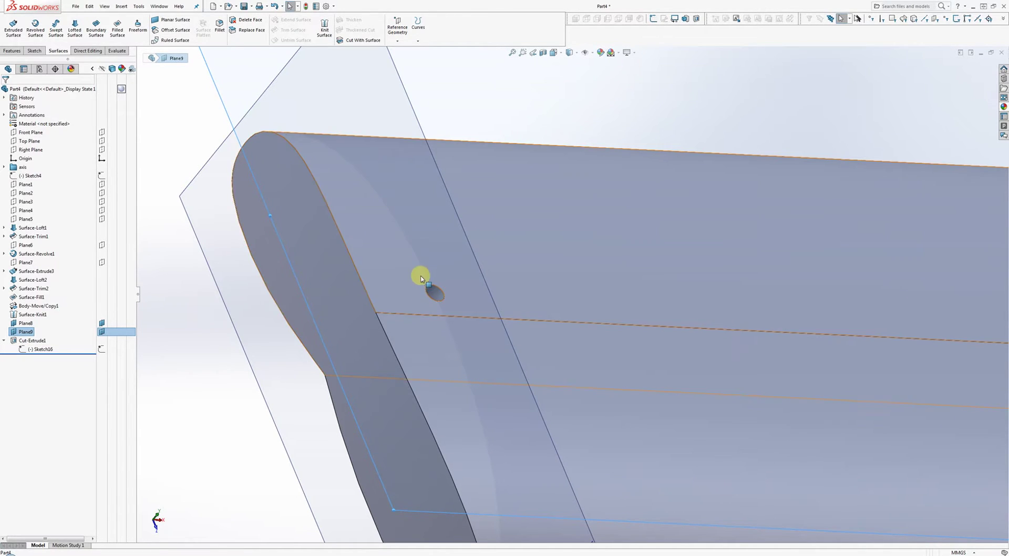
pyautogui.click(388, 226)
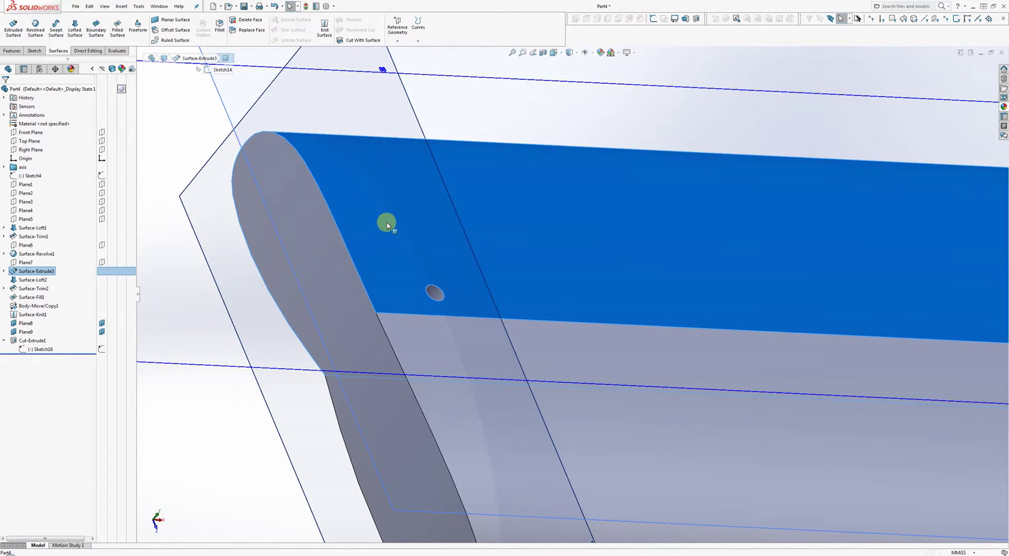
pyautogui.click(446, 116)
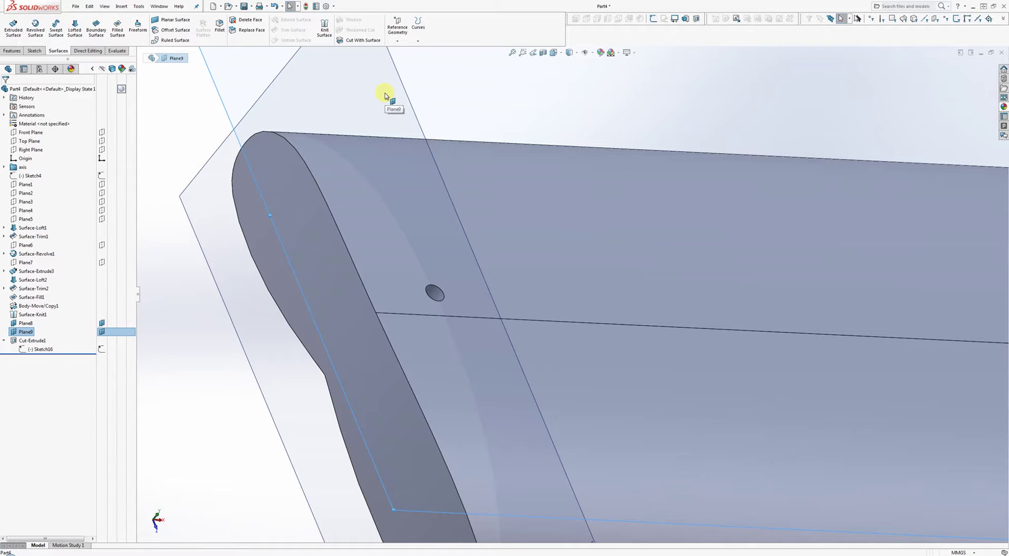
pyautogui.rightClick(347, 89)
pyautogui.click(355, 70)
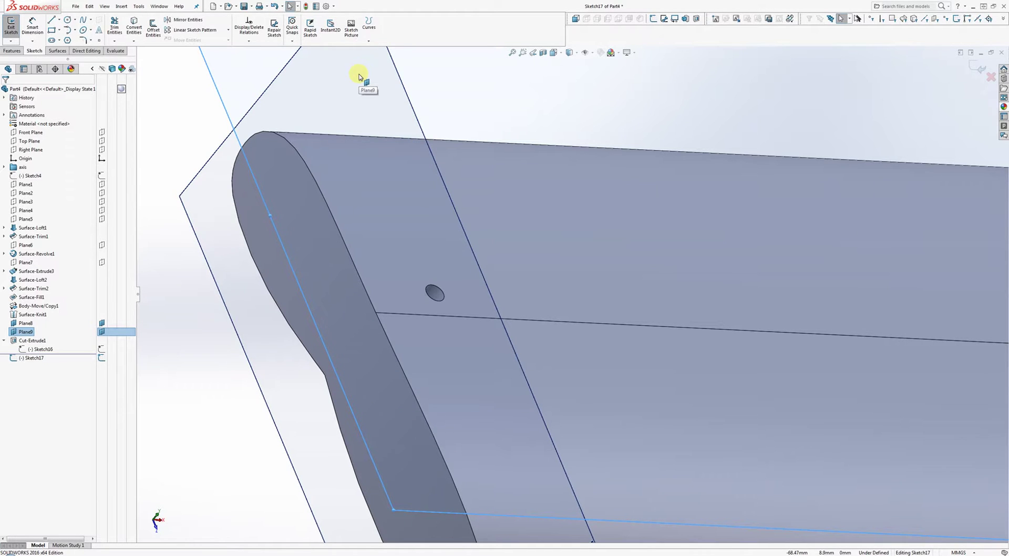
pyautogui.hotkey('ctrl', '8')
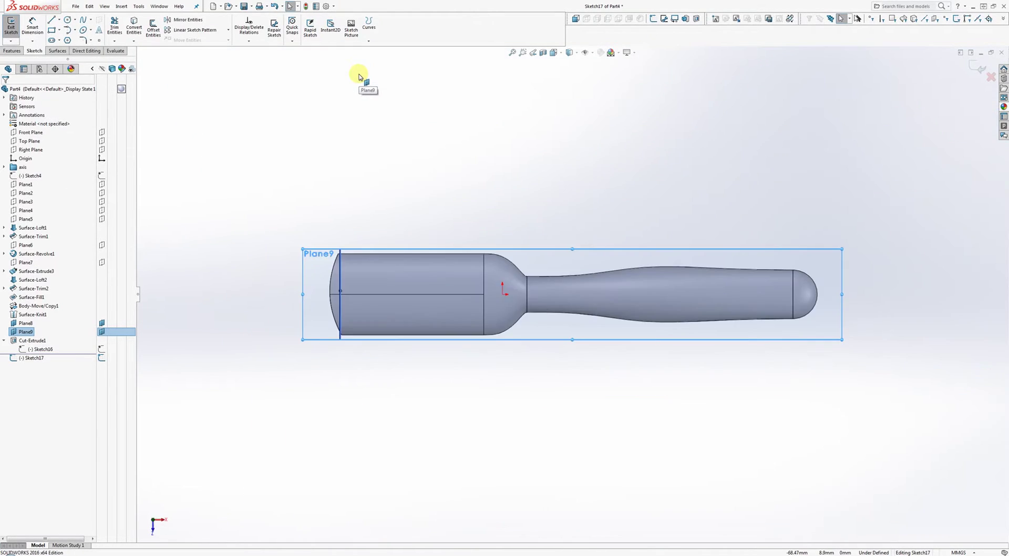
pyautogui.moveTo(419, 151); pyautogui.dragTo(434, 250, button='middle')
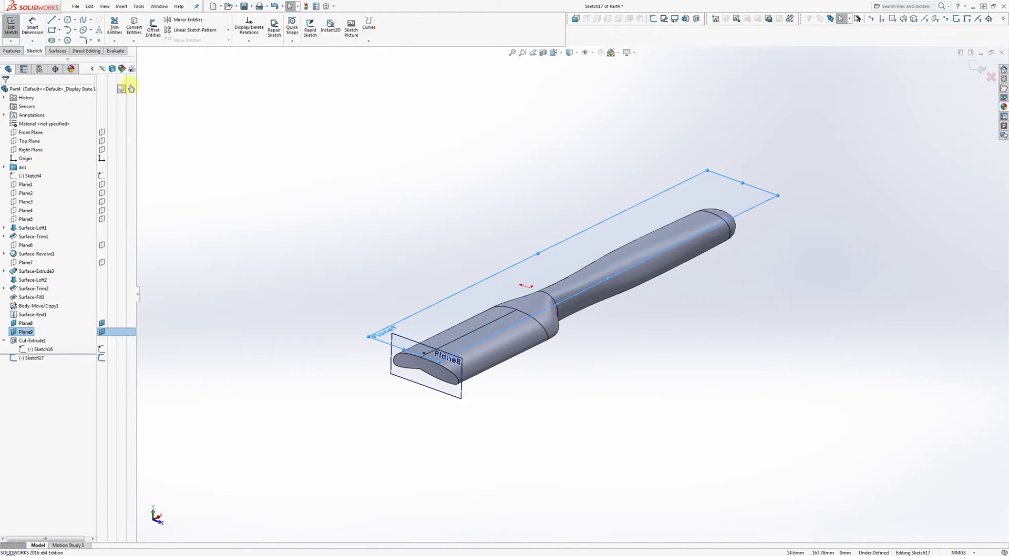
pyautogui.click(52, 31)
pyautogui.scroll(-3, 449, 334)
pyautogui.press('space')
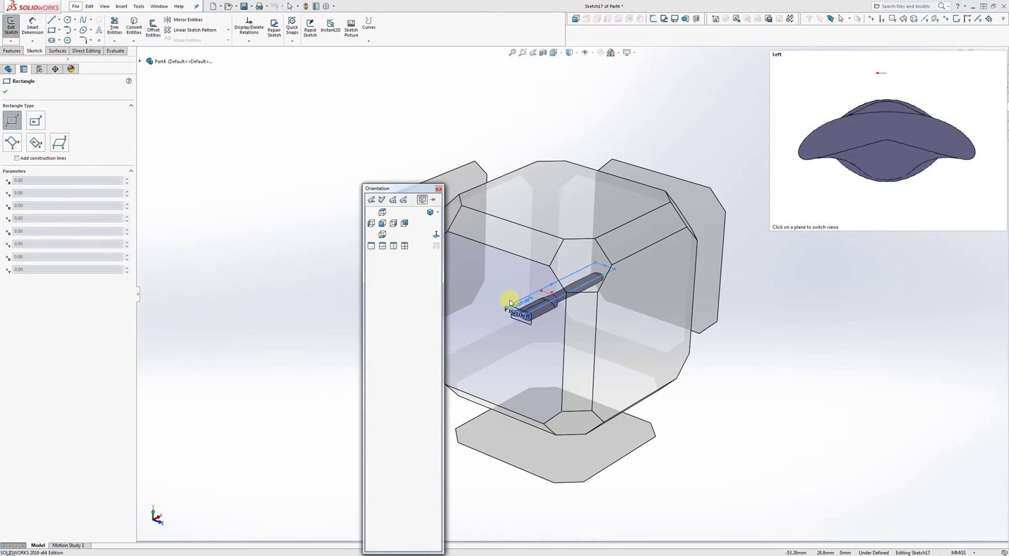
pyautogui.click(510, 300)
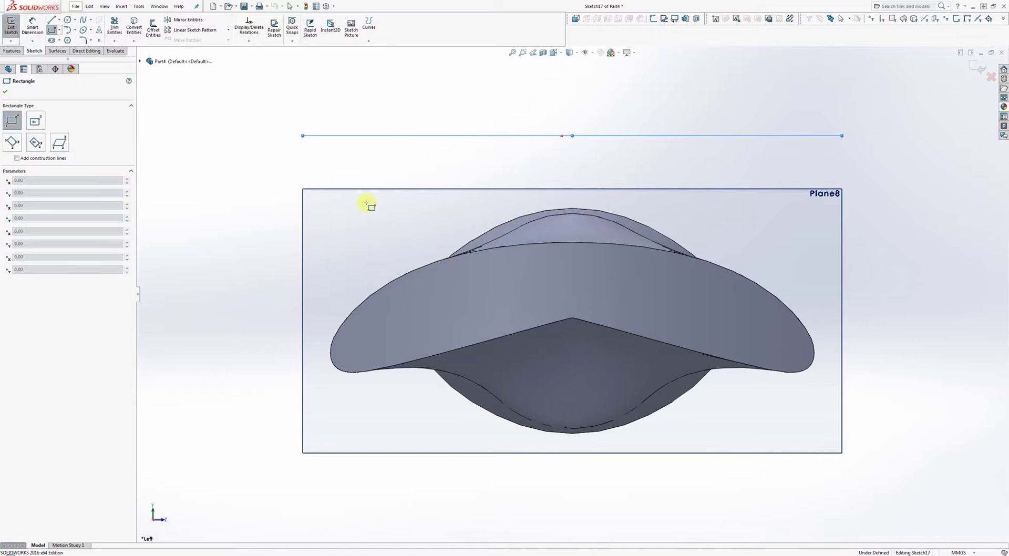
pyautogui.click(4, 93)
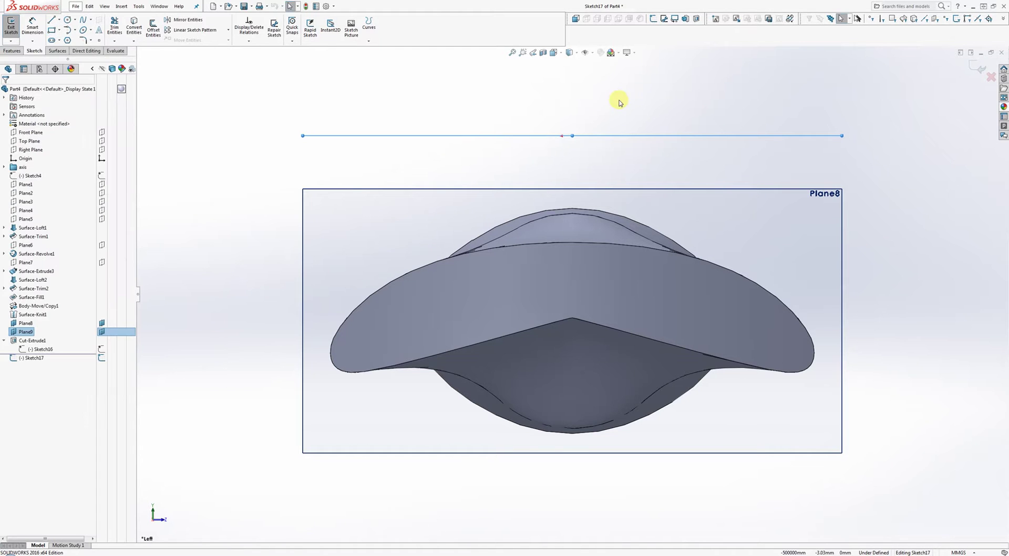
pyautogui.click(991, 78)
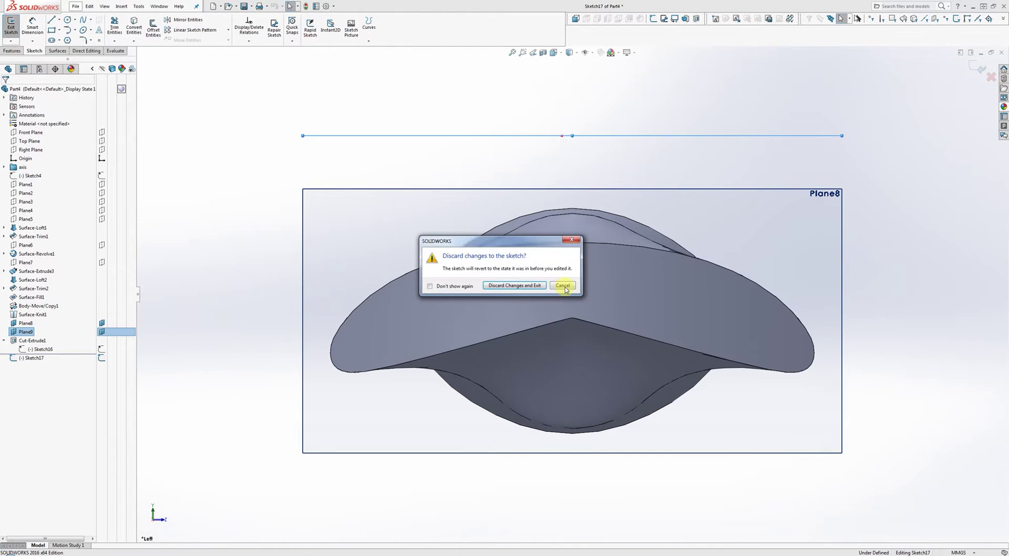
pyautogui.click(518, 287)
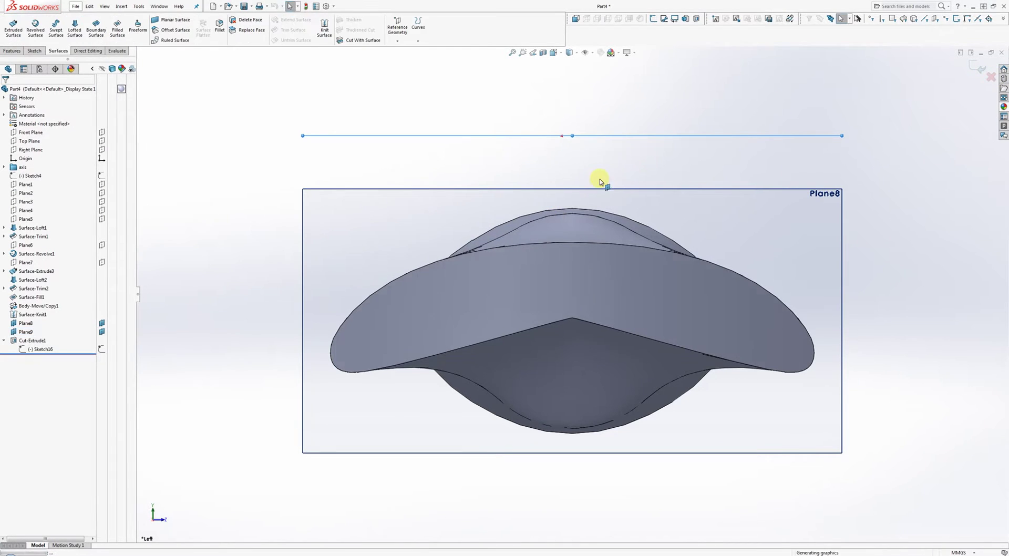
# Sketch a corner rectangle about 19.06 mm wide and 9.63 mm tall on Plane8, with one side on the blade's centreline
pyautogui.rightClick(826, 206)
pyautogui.click(834, 205)
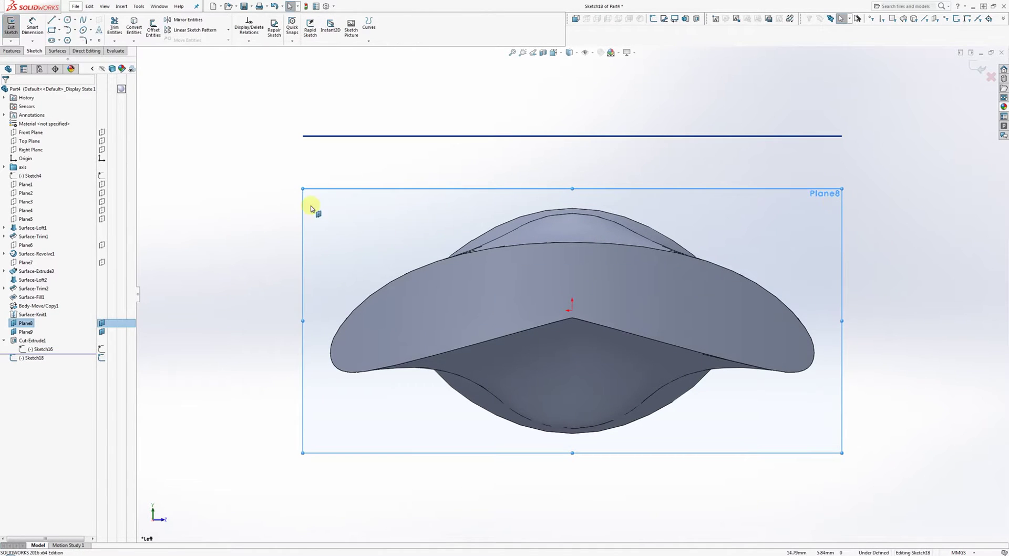
pyautogui.click(55, 31)
pyautogui.click(280, 158)
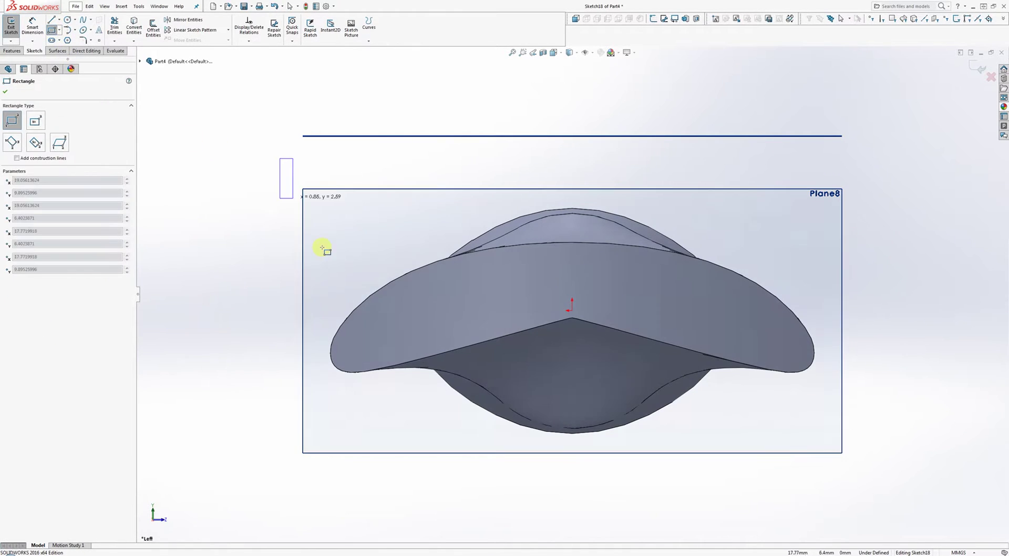
pyautogui.click(572, 306)
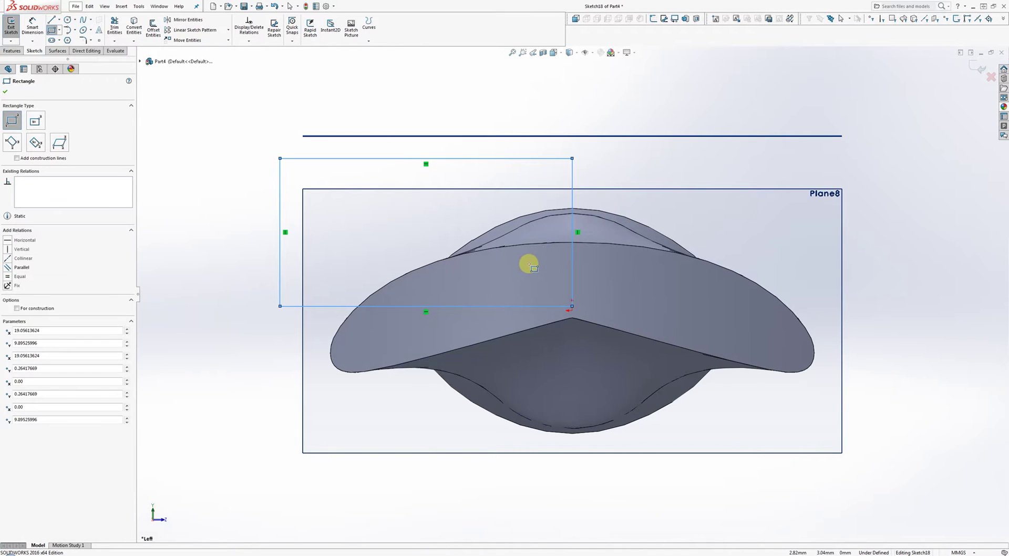
pyautogui.moveTo(527, 263); pyautogui.dragTo(527, 275, button='middle')
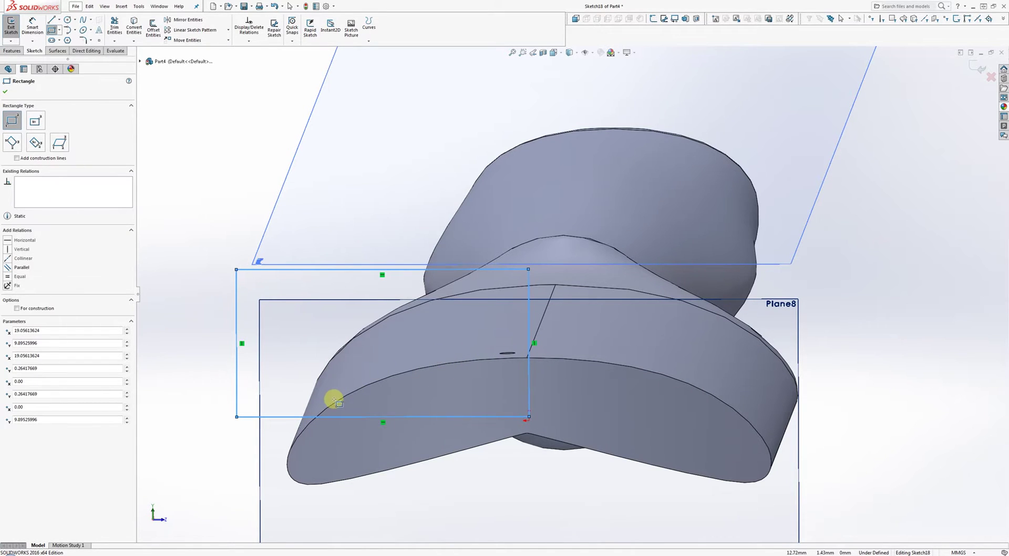
# Create a planar surface from the current rectangle sketch
pyautogui.click(53, 50)
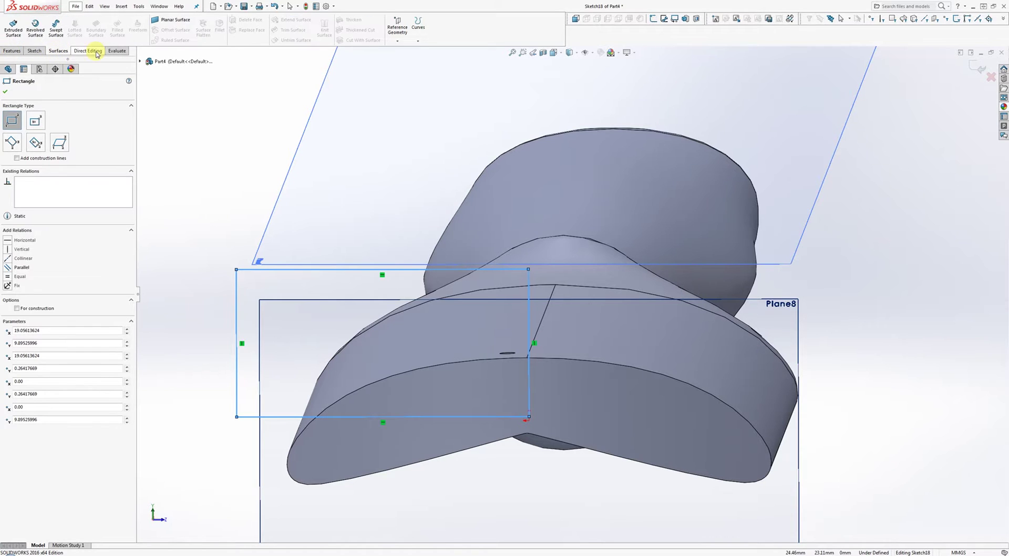
pyautogui.click(173, 21)
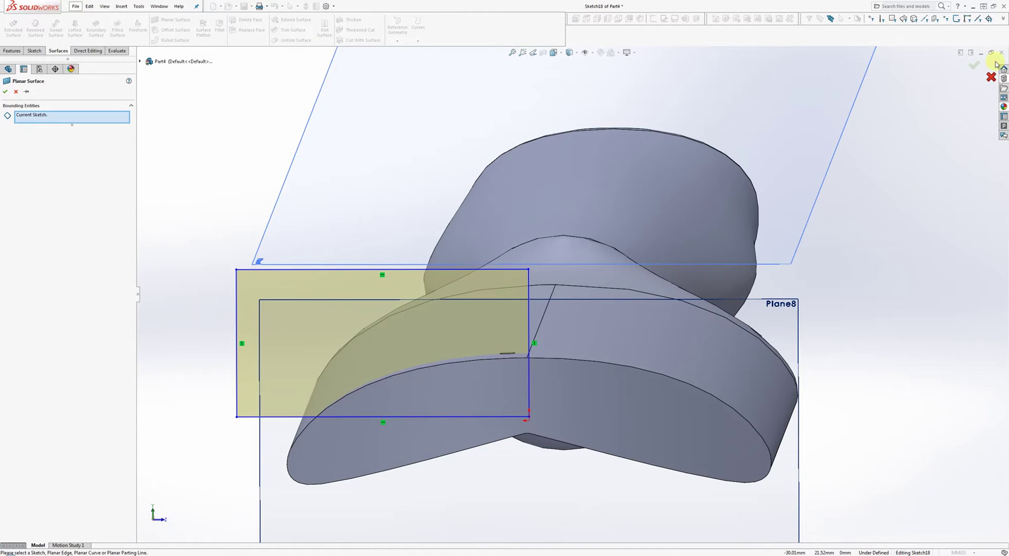
pyautogui.click(973, 65)
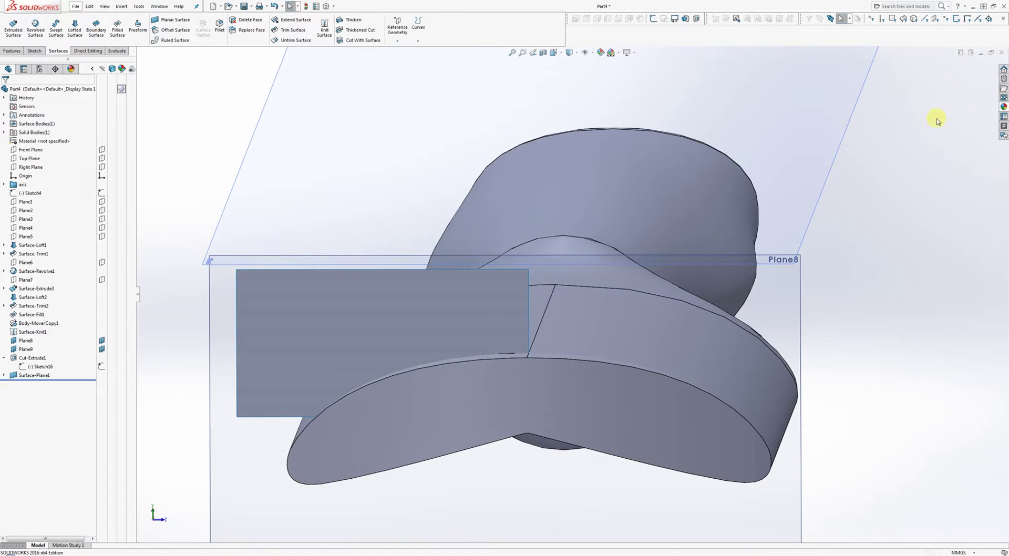
# Create an intersection curve in a 3D sketch between the planar surface and the blade's upper face containing the hole
pyautogui.keyDown('shift'); pyautogui.moveTo(939, 121); pyautogui.dragTo(834, 200, button='middle'); pyautogui.keyUp('shift')
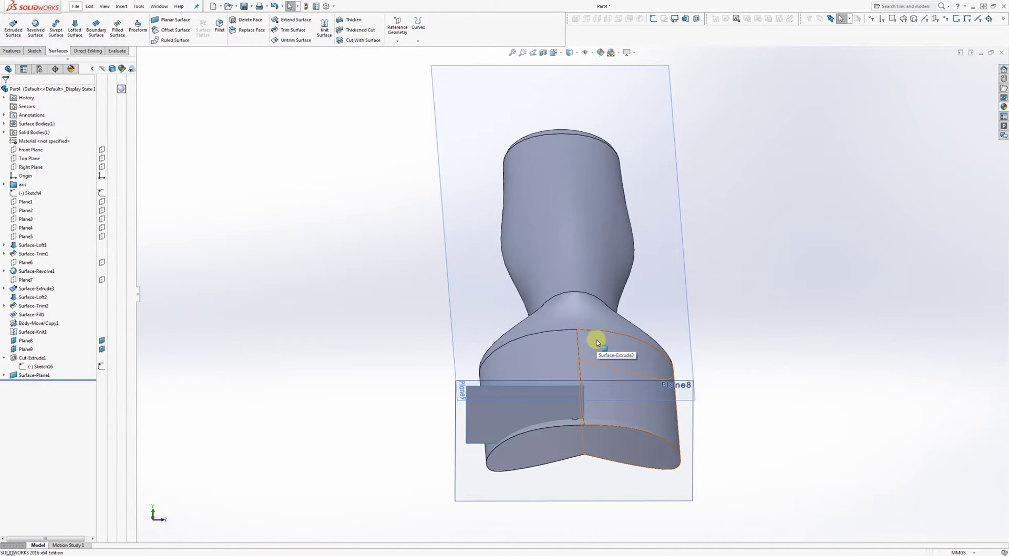
pyautogui.moveTo(597, 343); pyautogui.dragTo(437, 387, button='middle')
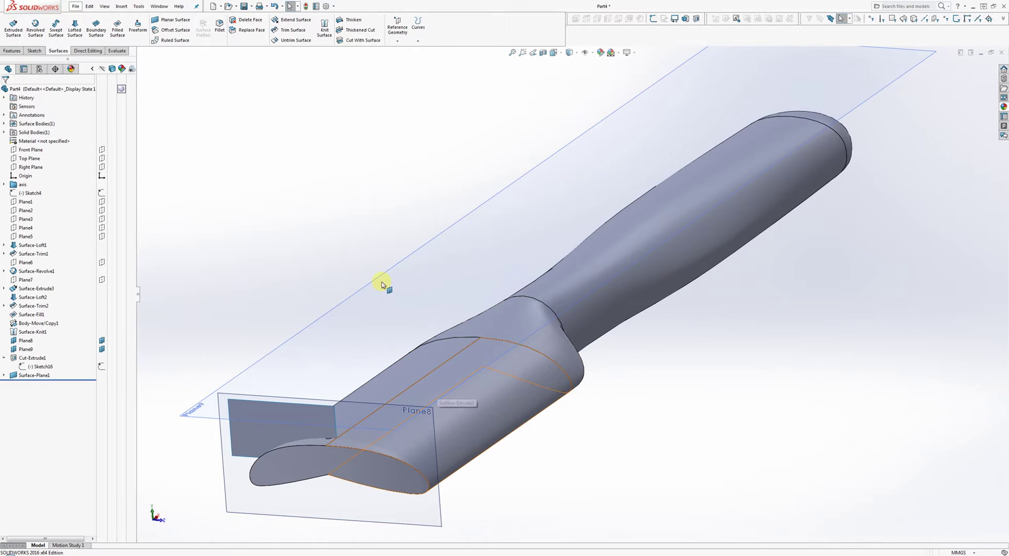
pyautogui.click(18, 54)
pyautogui.click(34, 52)
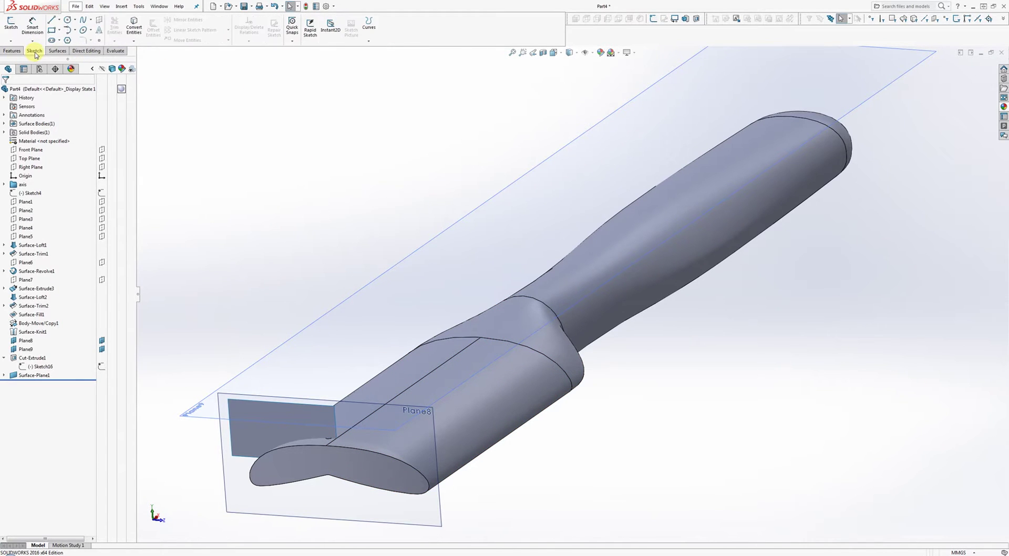
pyautogui.click(134, 41)
pyautogui.click(146, 51)
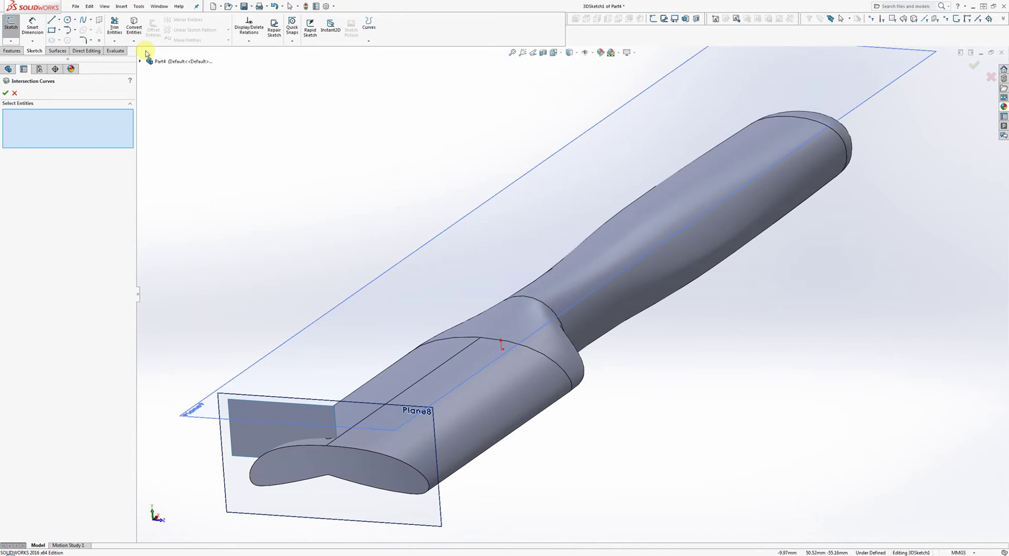
pyautogui.click(246, 440)
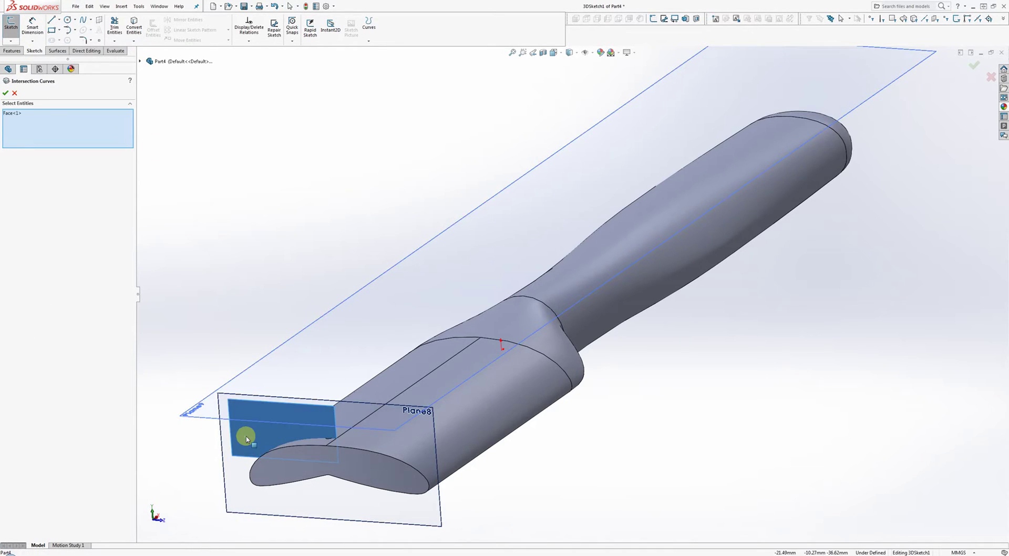
pyautogui.click(373, 396)
pyautogui.scroll(-2, 320, 440)
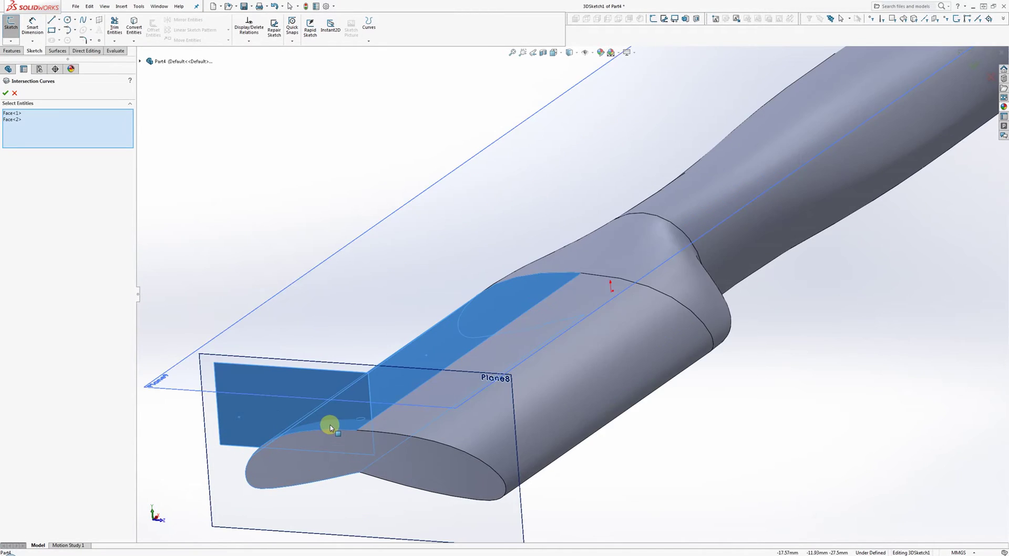
pyautogui.scroll(-2, 331, 427)
pyautogui.click(6, 93)
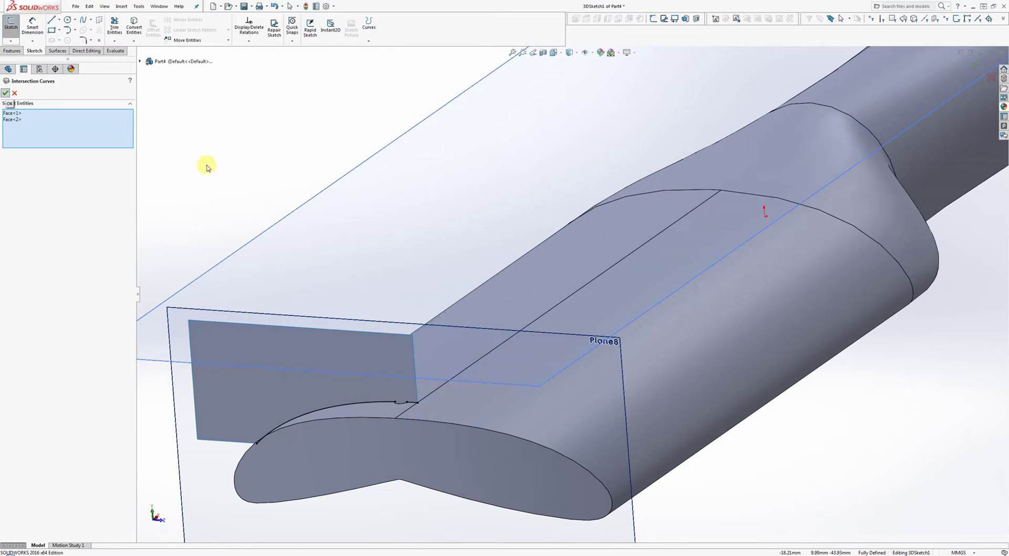
pyautogui.scroll(-2, 412, 396)
pyautogui.moveTo(487, 349); pyautogui.dragTo(541, 378, button='middle')
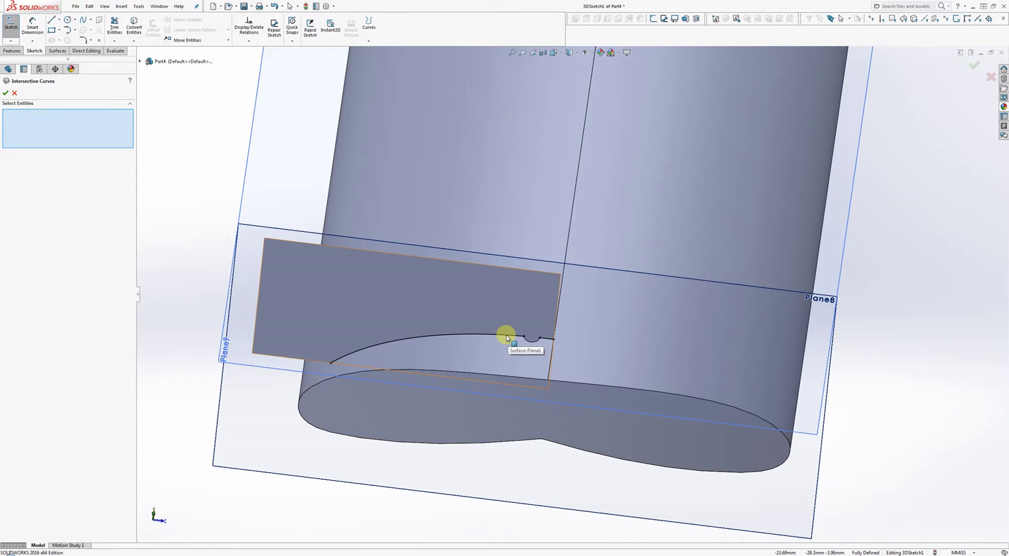
pyautogui.click(9, 93)
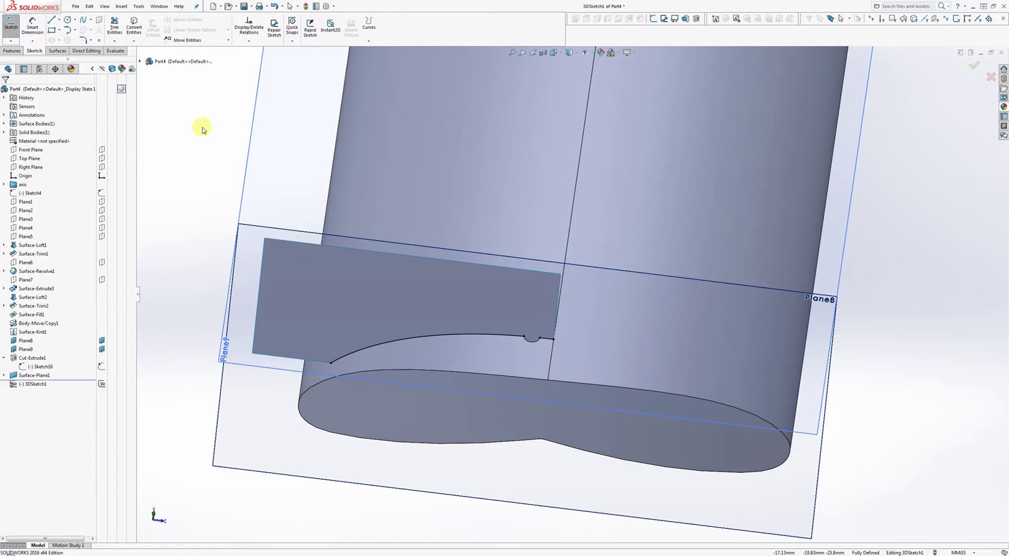
# Exit the 3D sketch and hide the planar surface and Plane8
pyautogui.rightClick(290, 249)
pyautogui.click(189, 216)
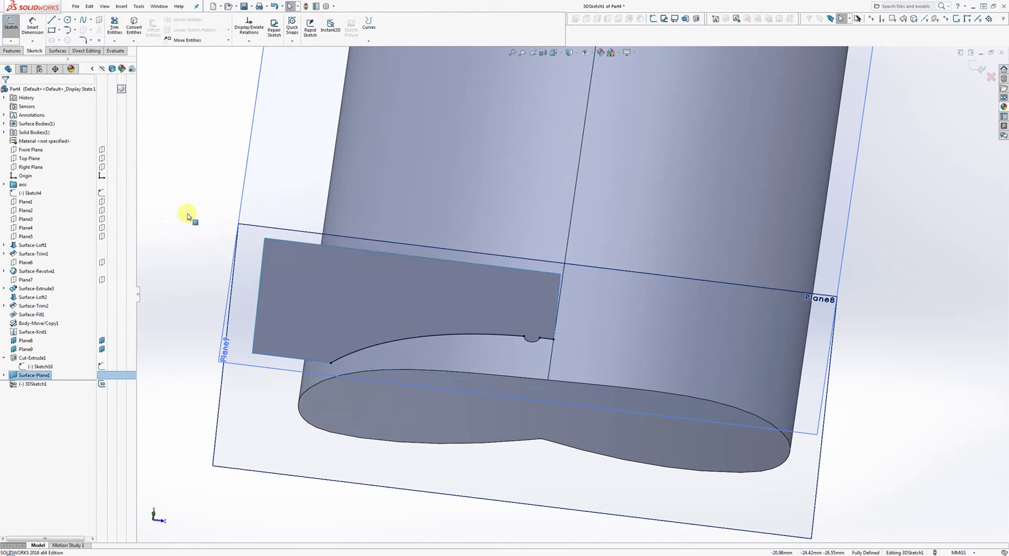
pyautogui.click(976, 66)
pyautogui.rightClick(290, 251)
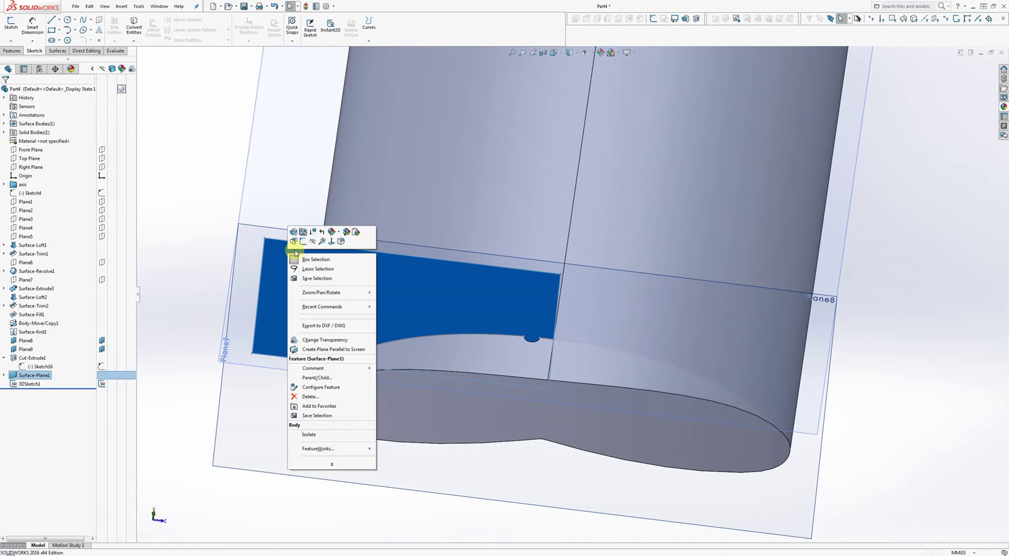
pyautogui.click(304, 241)
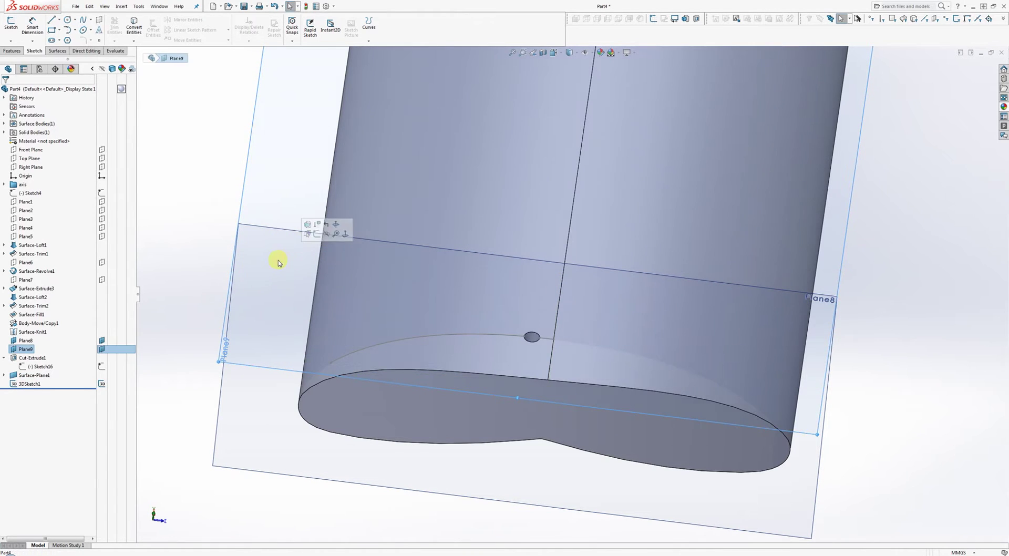
pyautogui.moveTo(894, 309); pyautogui.dragTo(837, 288, button='middle')
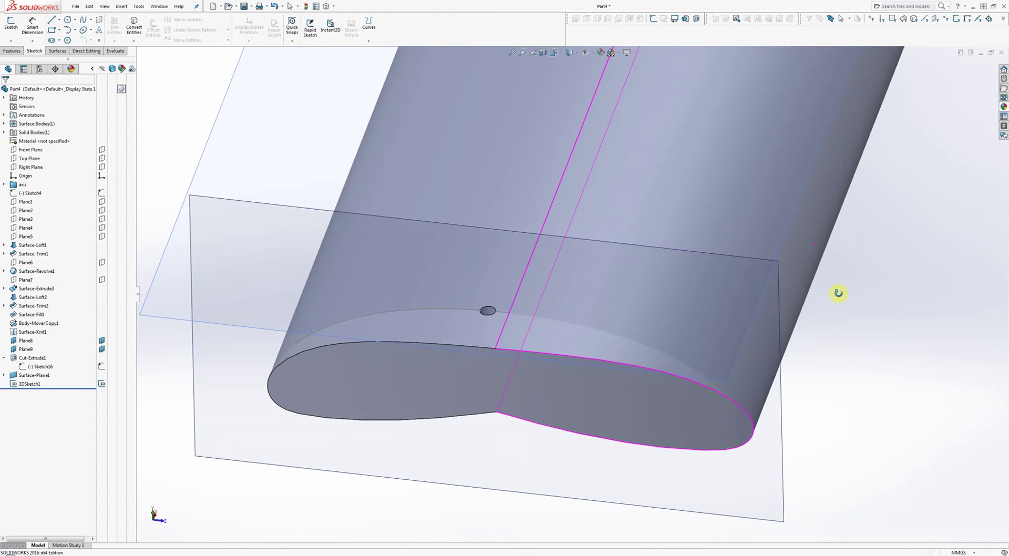
pyautogui.rightClick(214, 426)
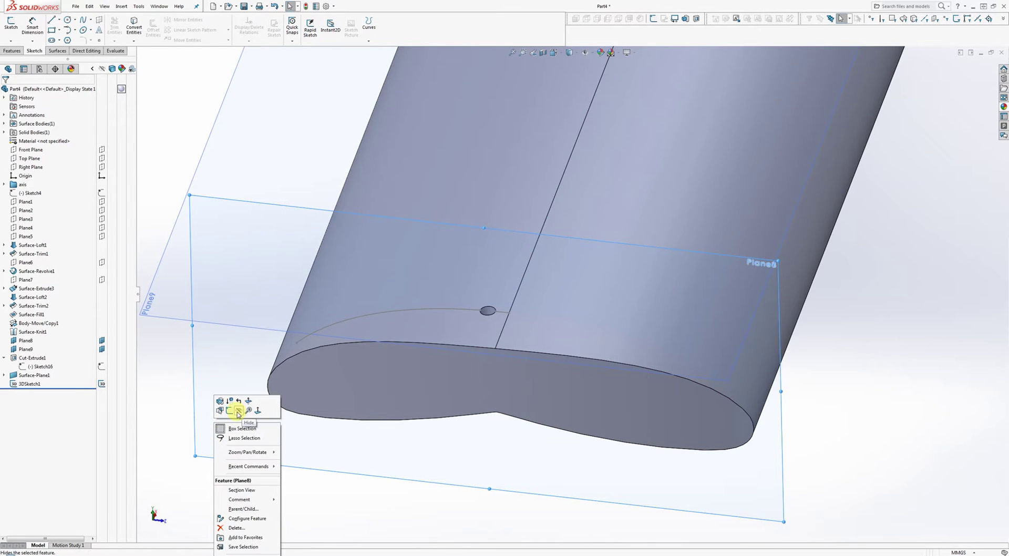
pyautogui.click(231, 410)
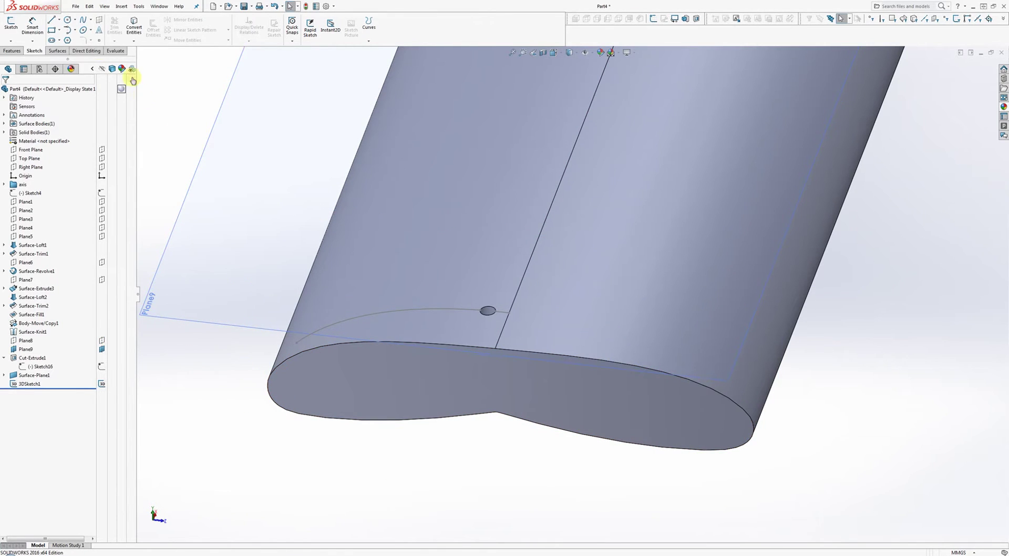
pyautogui.click(12, 51)
pyautogui.click(238, 41)
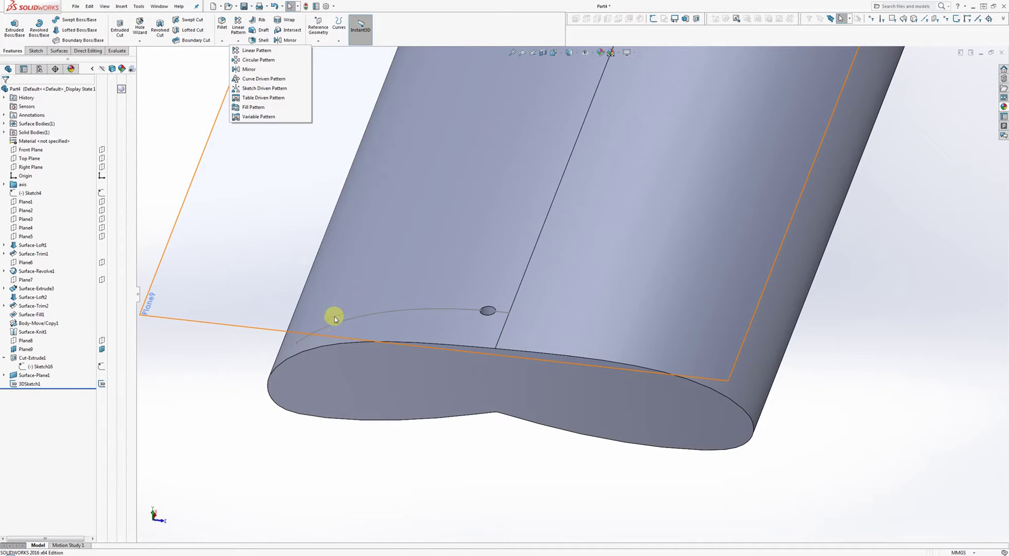
pyautogui.click(259, 79)
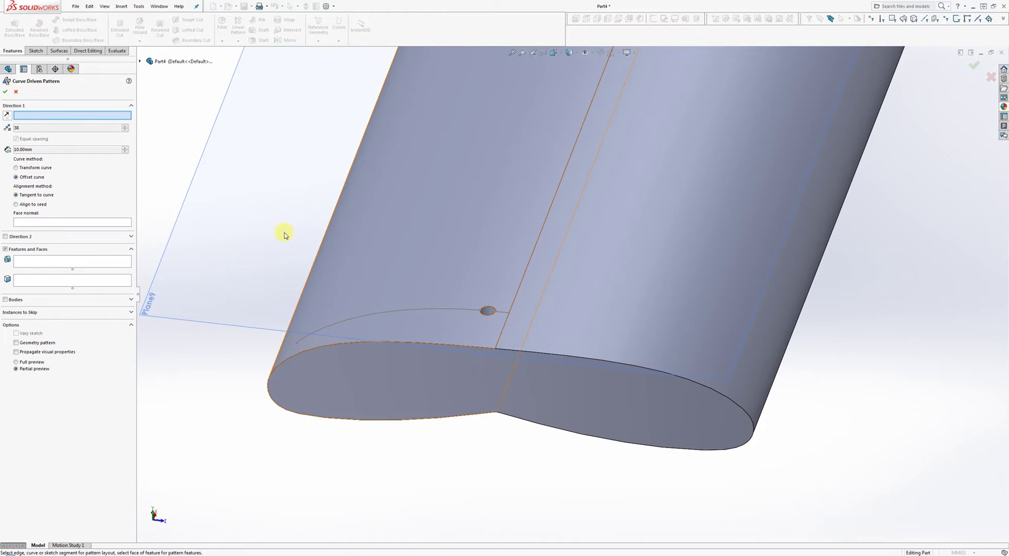
pyautogui.click(17, 92)
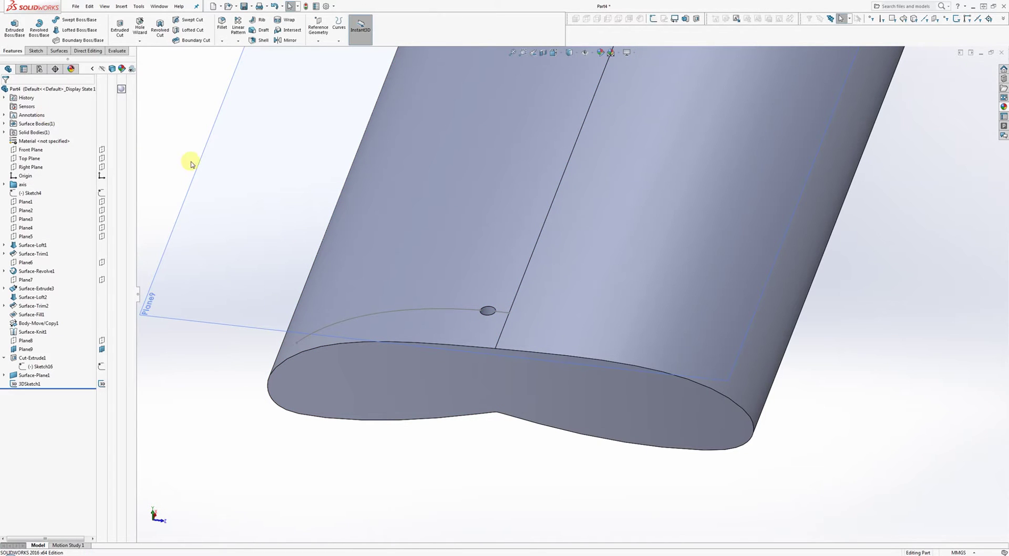
# Edit the 3D sketch and remove the short piece of the intersection curve between the hole and the blade's centreline
pyautogui.click(4, 375)
pyautogui.click(42, 384)
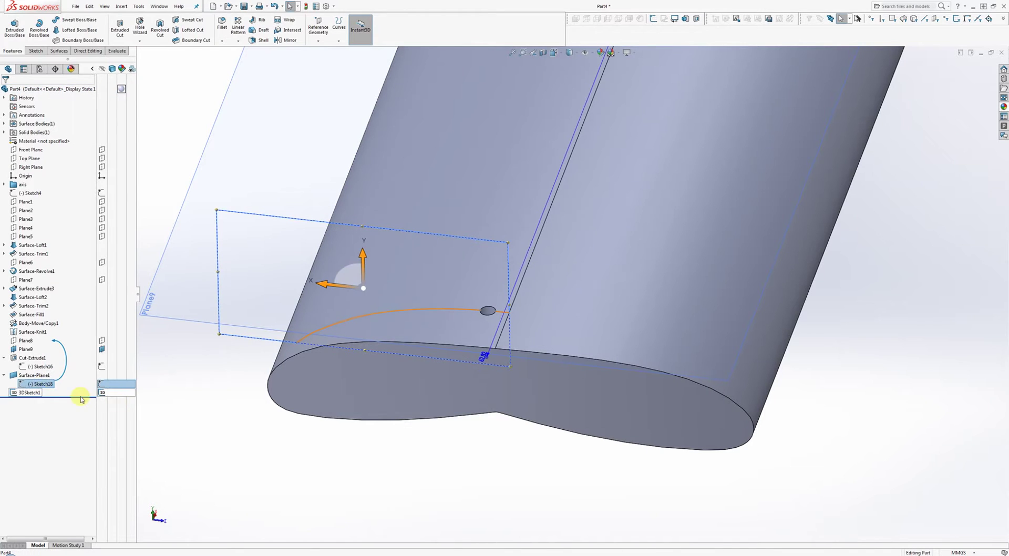
pyautogui.click(29, 393)
pyautogui.click(42, 376)
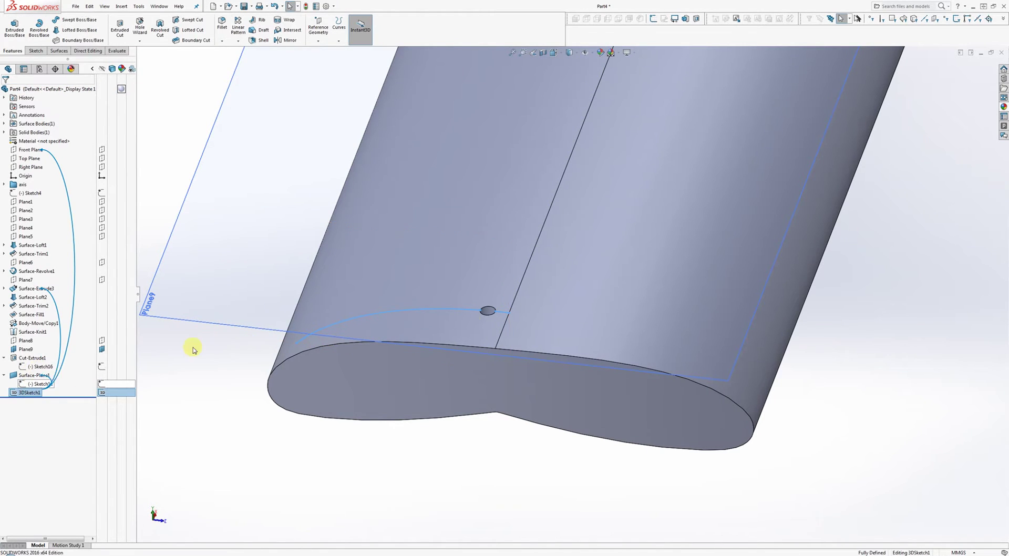
pyautogui.click(503, 315)
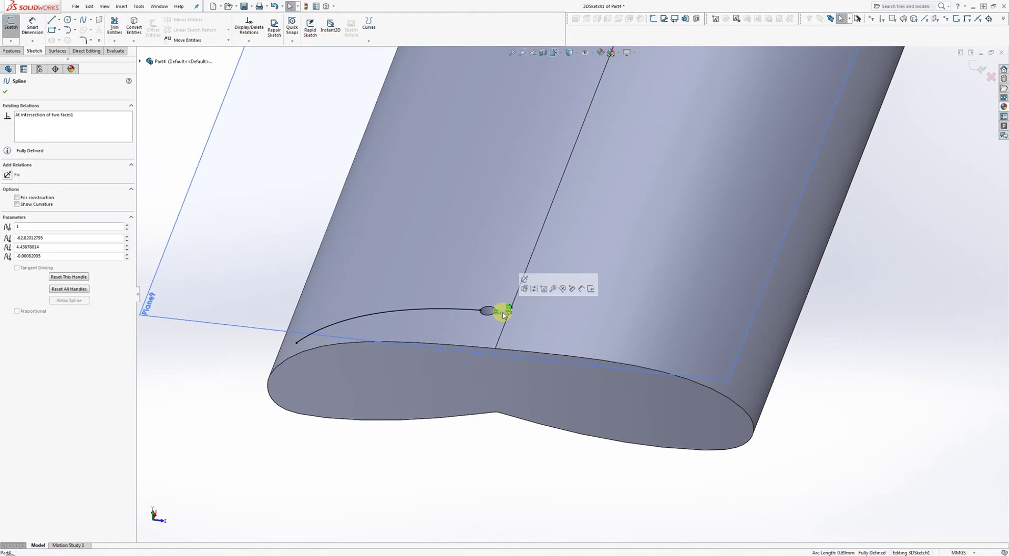
pyautogui.click(979, 69)
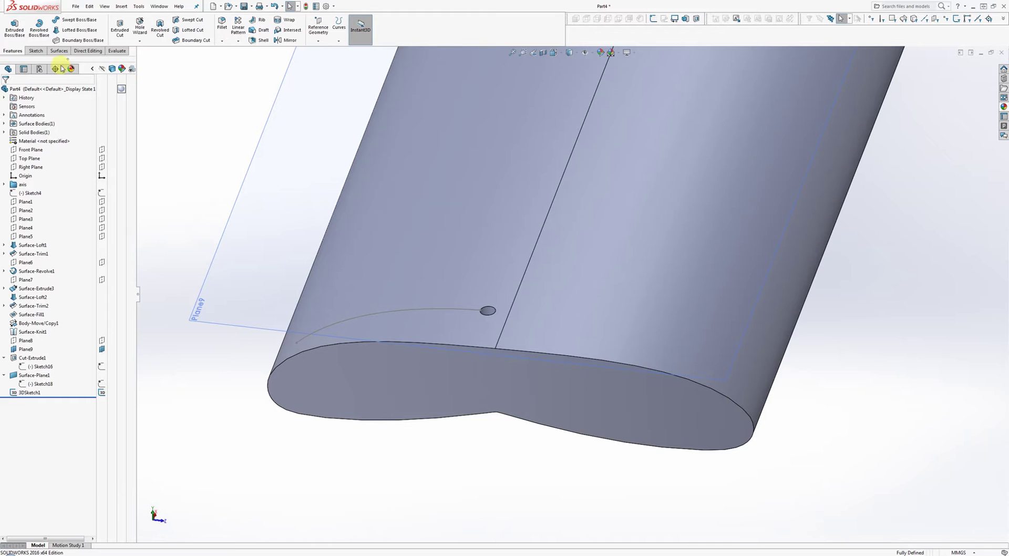
# Set up a curve-driven pattern of the hole's cut along the 3D sketch curve with 5 equally spaced instances
pyautogui.click(238, 41)
pyautogui.click(224, 41)
pyautogui.click(240, 41)
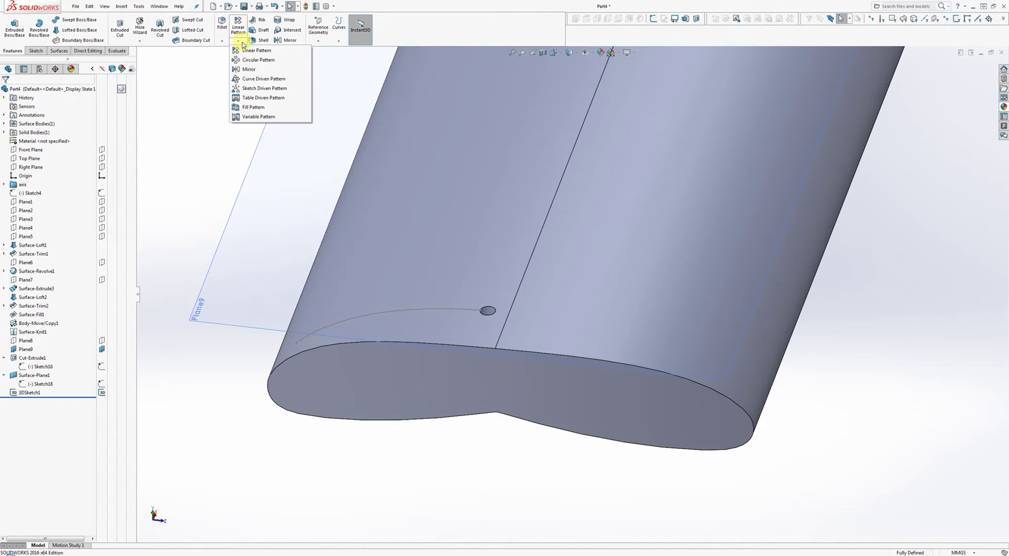
pyautogui.click(262, 79)
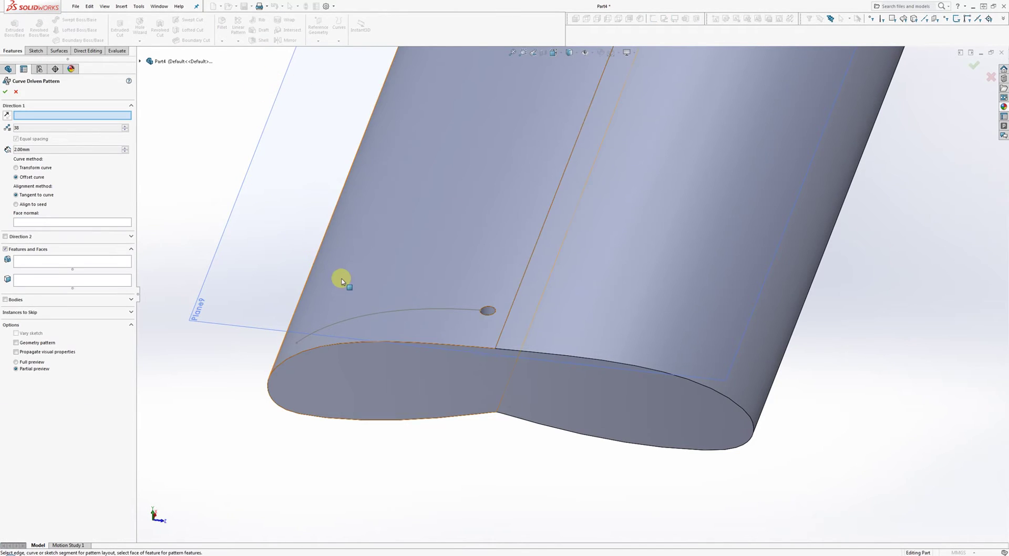
pyautogui.click(395, 312)
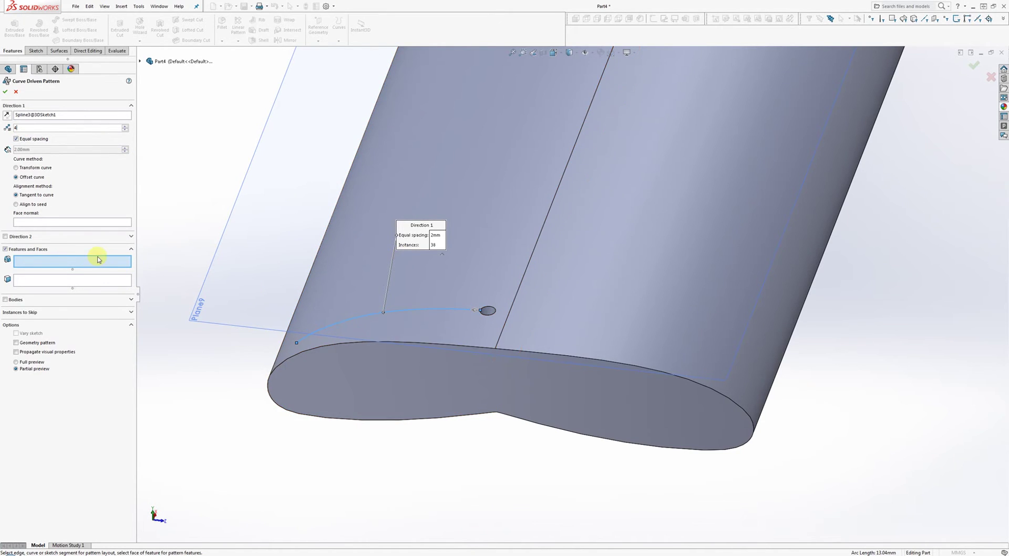
pyautogui.click(140, 62)
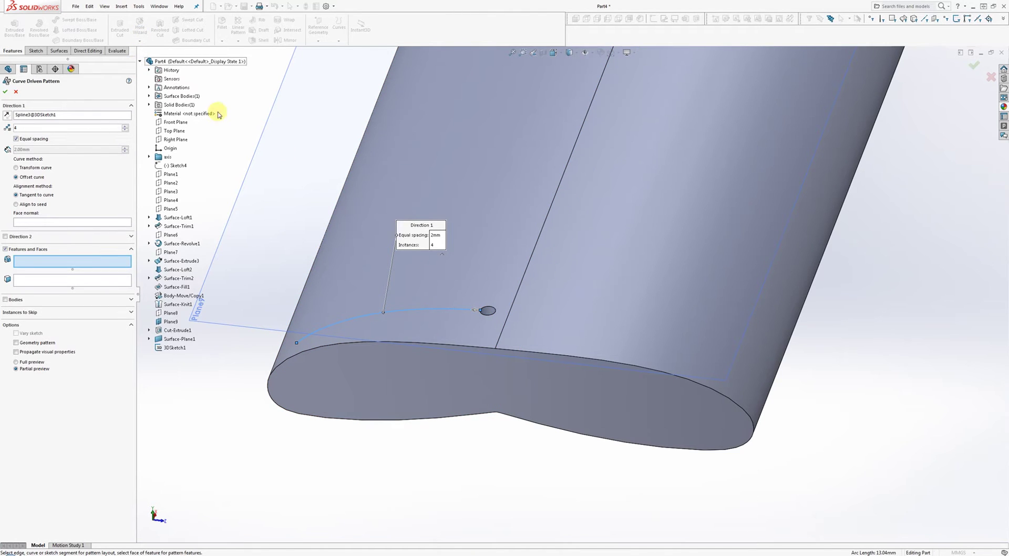
pyautogui.click(175, 331)
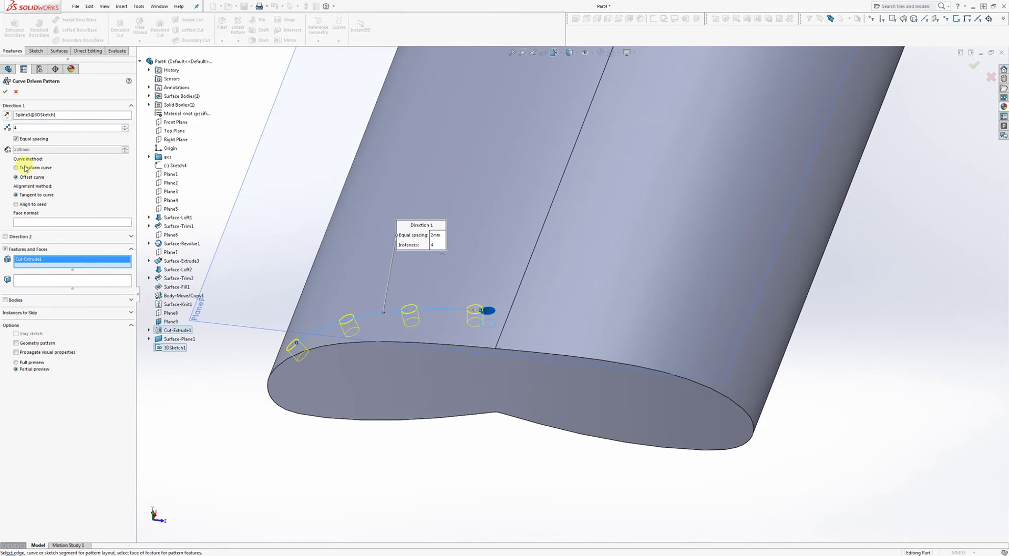
pyautogui.click(125, 126)
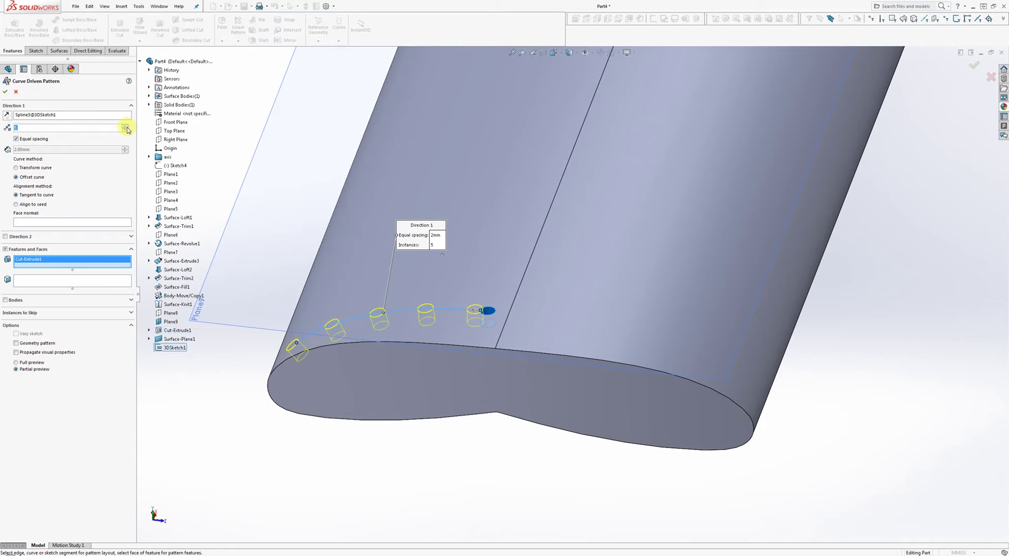
pyautogui.click(125, 126)
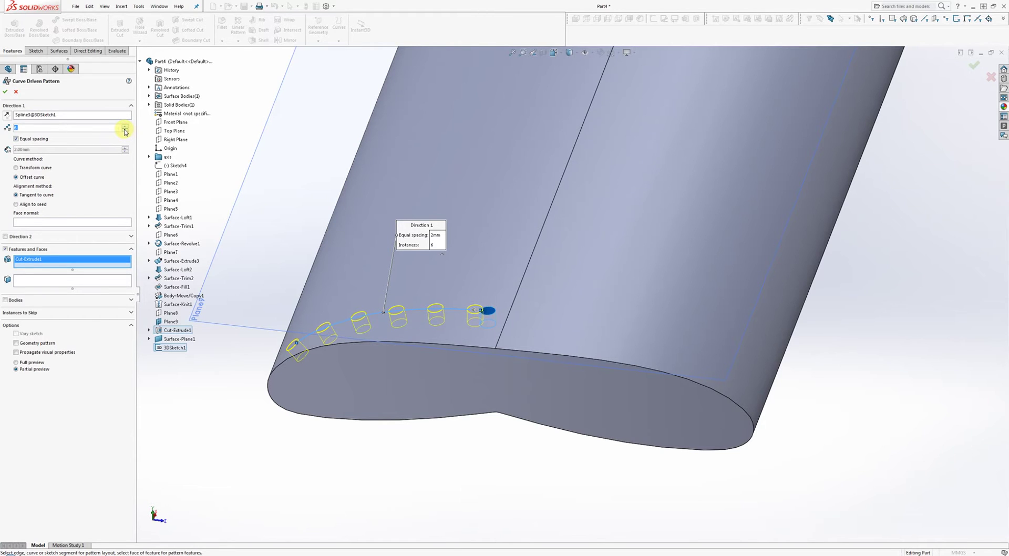
pyautogui.click(125, 130)
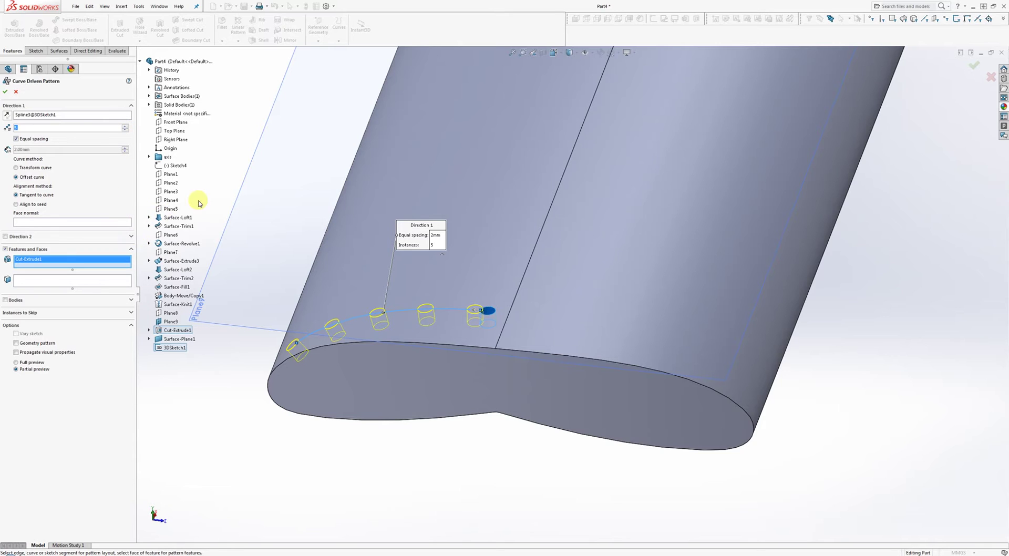
# Try fixed spacings of 4 mm and 2 mm and the transform curve method, and restore equal spacing and offset curve
pyautogui.moveTo(342, 240); pyautogui.dragTo(413, 278, button='middle')
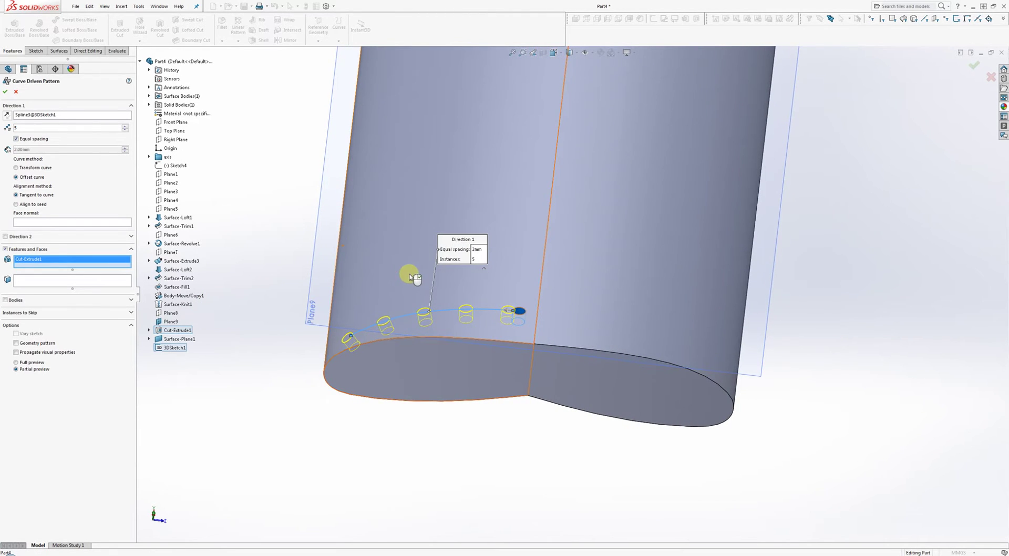
pyautogui.click(16, 139)
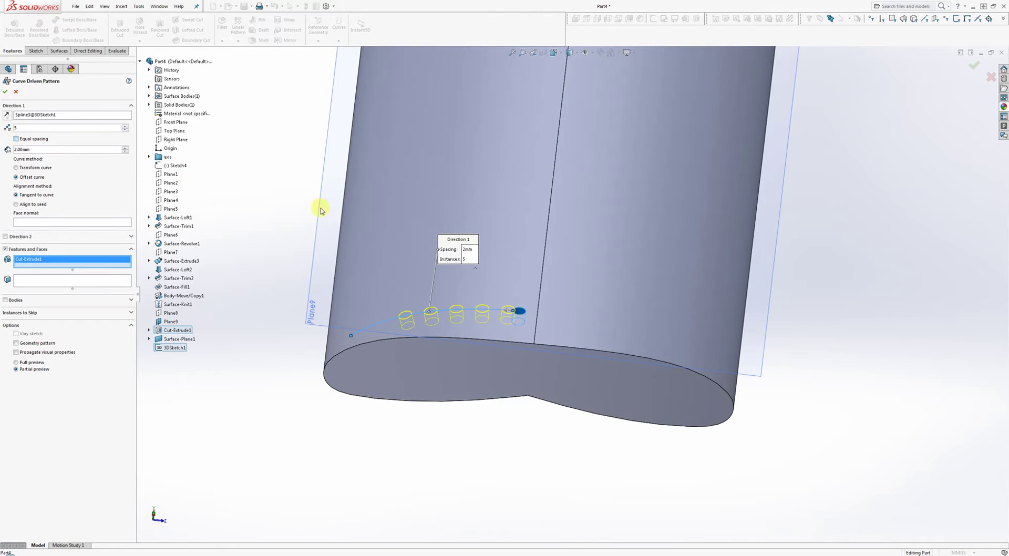
pyautogui.click(16, 139)
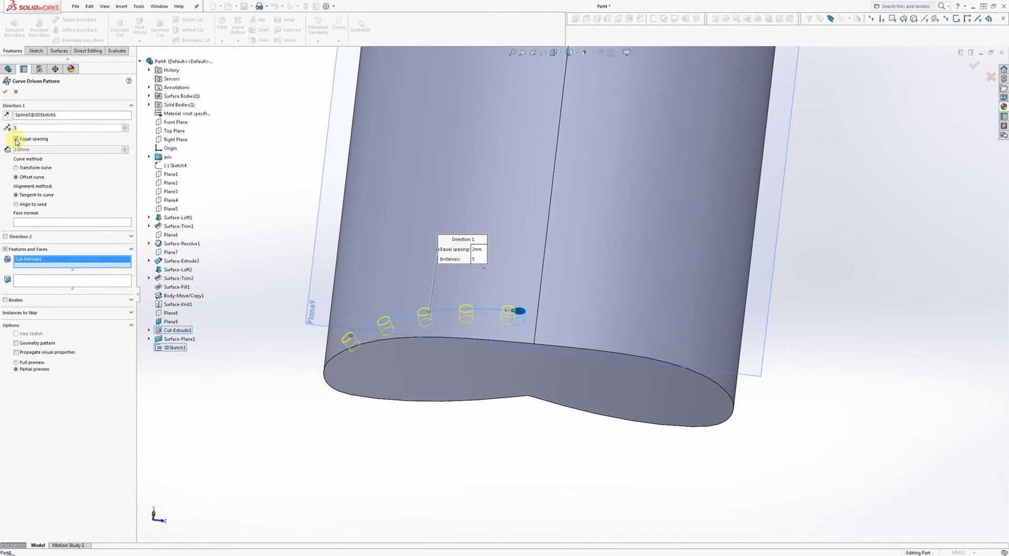
pyautogui.click(16, 139)
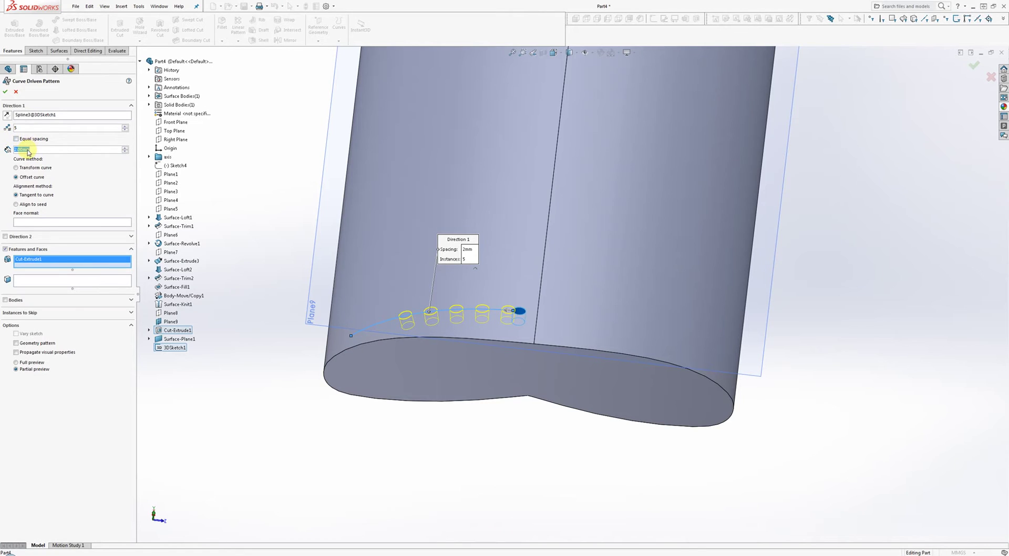
pyautogui.write('4')
pyautogui.press('Return')
pyautogui.write('2')
pyautogui.press('Return')
pyautogui.click(15, 139)
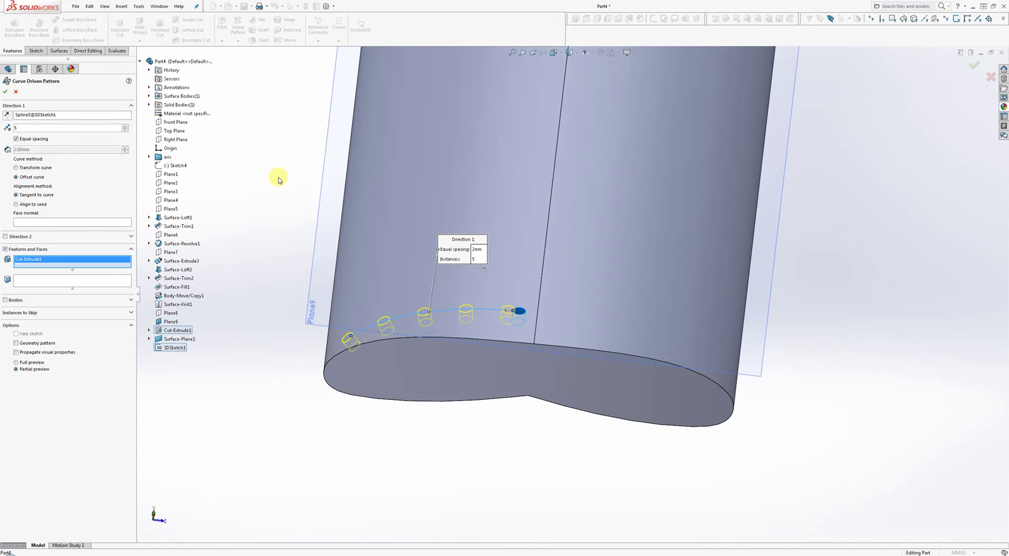
pyautogui.click(16, 168)
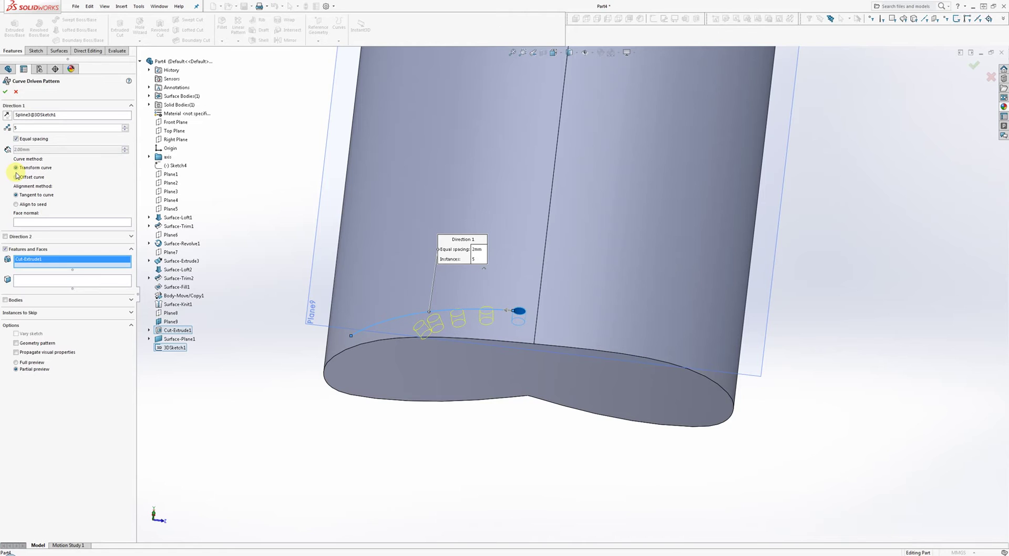
pyautogui.click(15, 177)
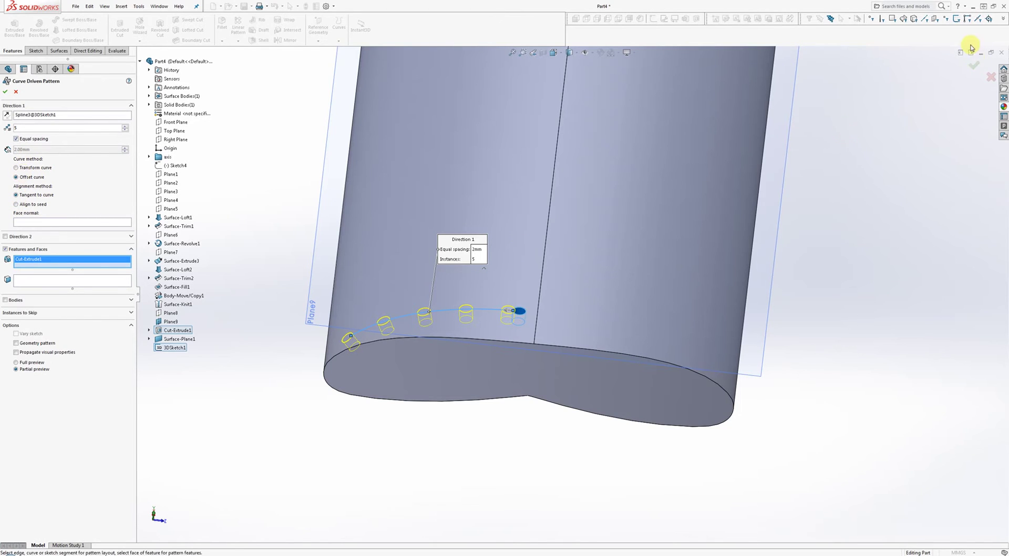
# Enable the geometry pattern option and create the curve-driven hole pattern
pyautogui.click(973, 65)
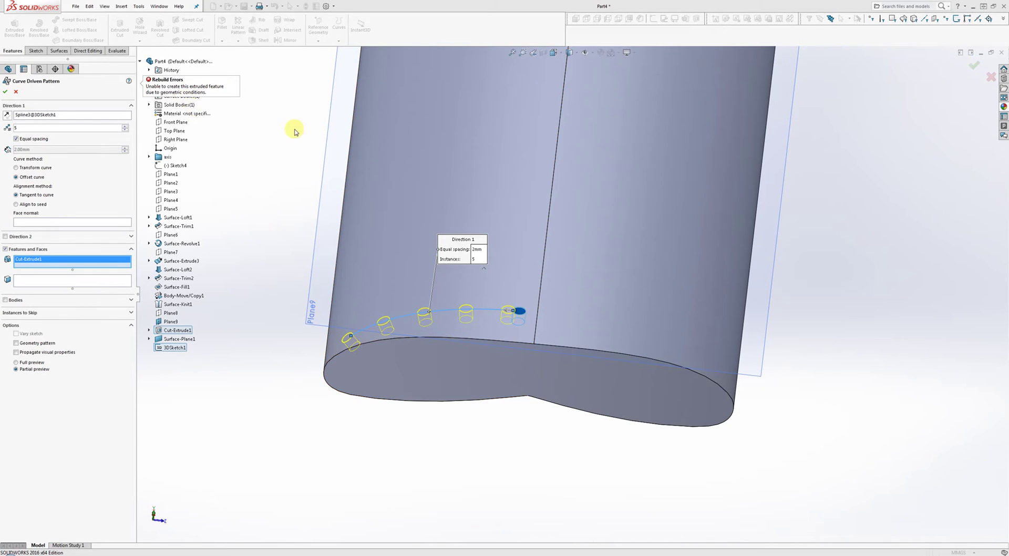
pyautogui.click(6, 92)
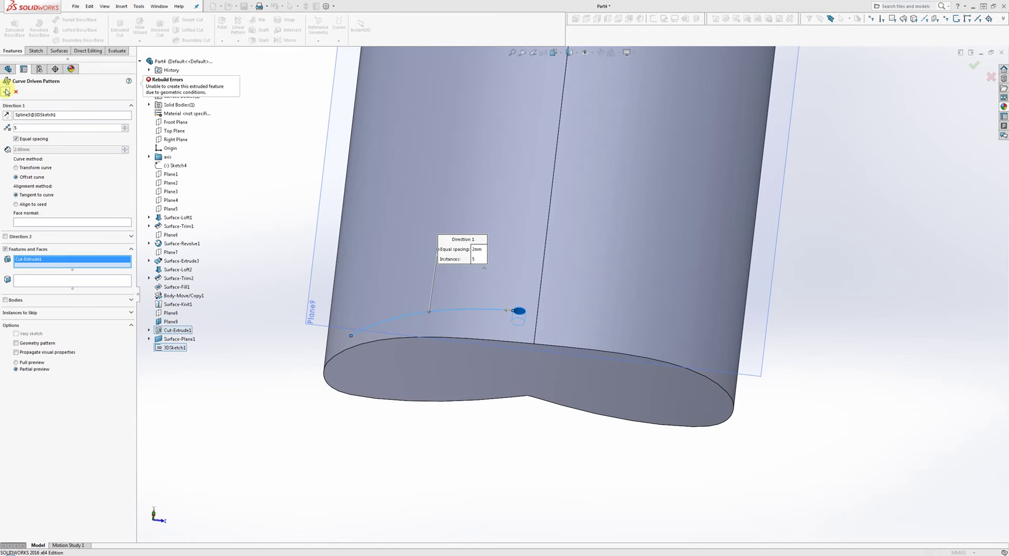
pyautogui.click(16, 342)
pyautogui.click(6, 91)
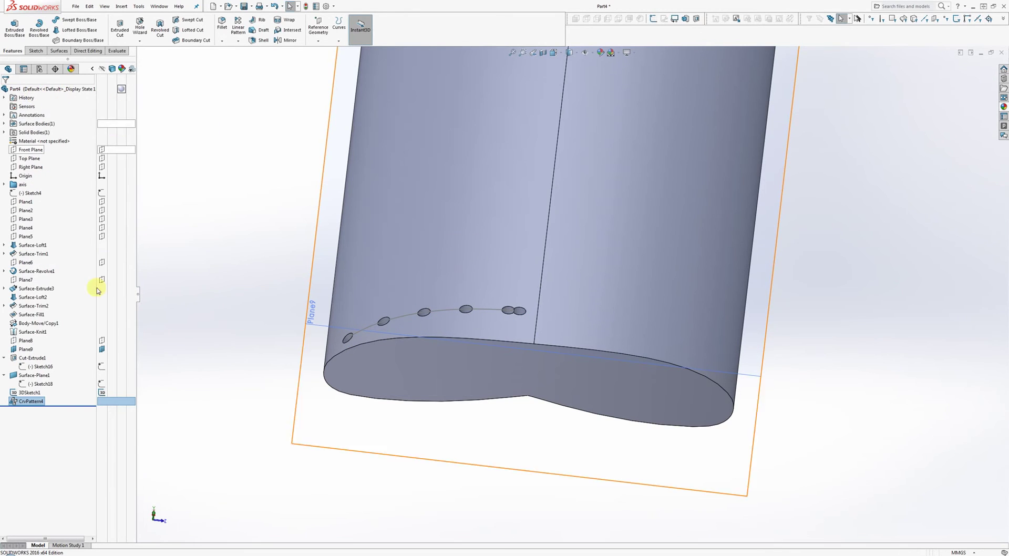
# Delete the hole's cut, the planar surface, the 3D sketch and the curve-driven pattern, without deleting the absorbed circle and rectangle sketches
pyautogui.click(26, 403)
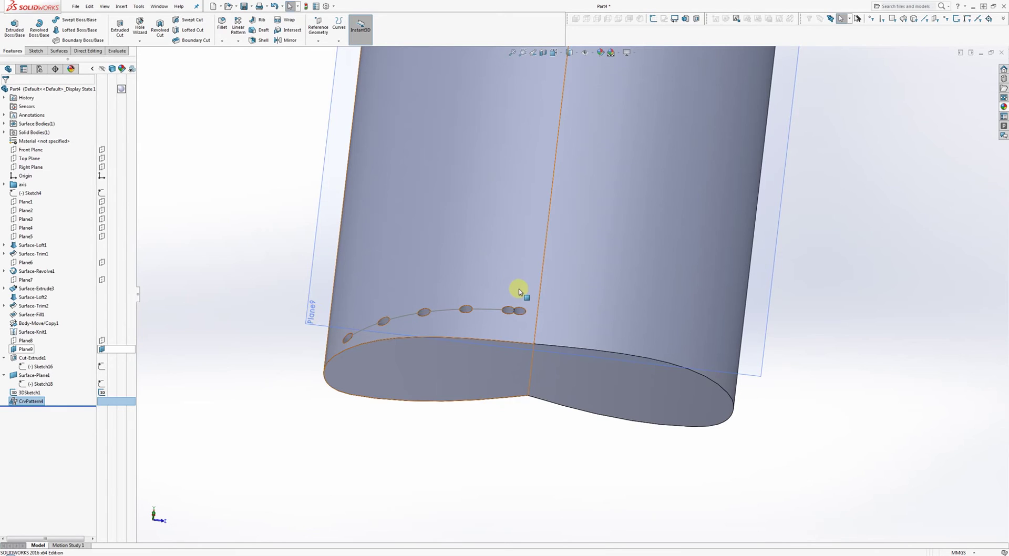
pyautogui.scroll(-3, 513, 312)
pyautogui.scroll(-2, 500, 315)
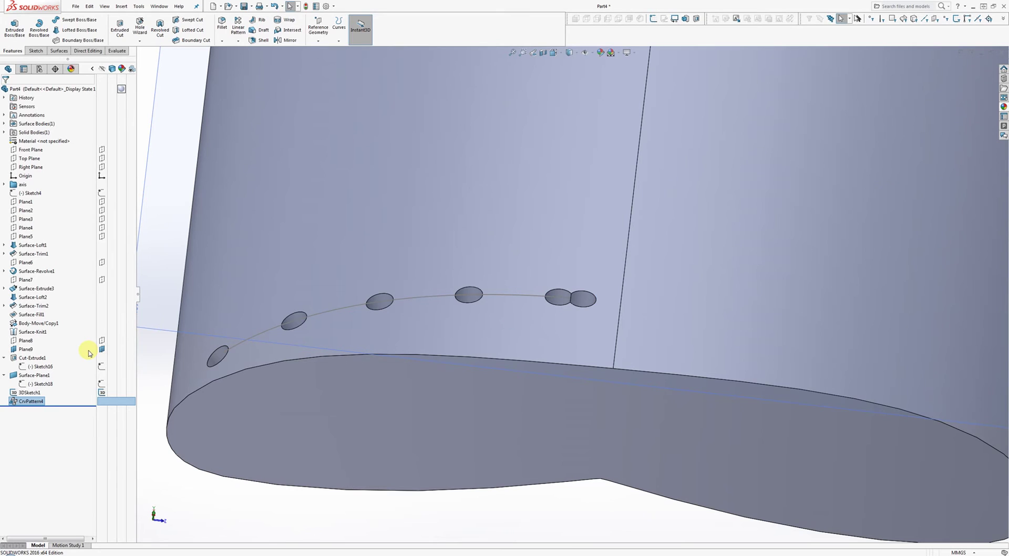
pyautogui.click(27, 361)
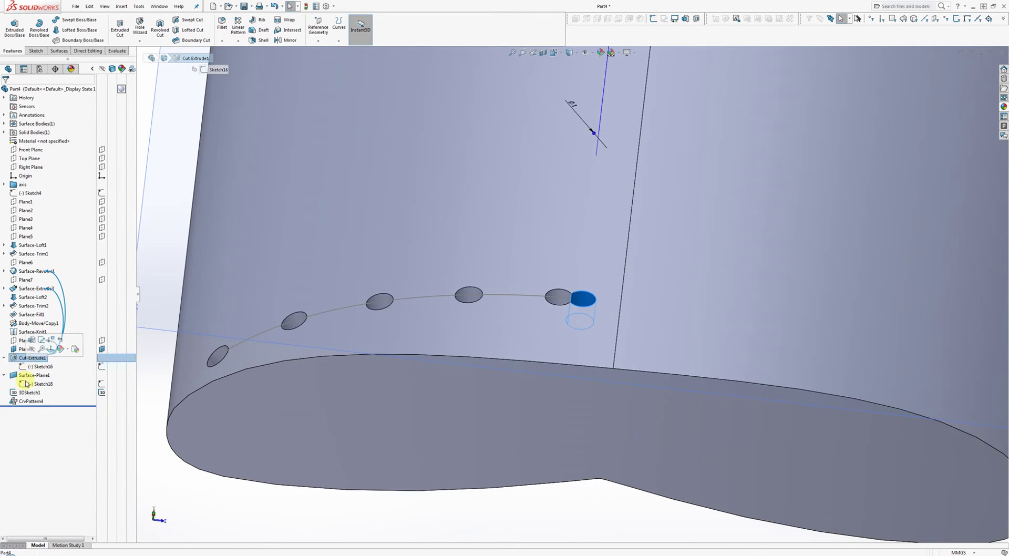
pyautogui.keyDown('shift'); pyautogui.click(29, 401); pyautogui.keyUp('shift')
pyautogui.rightClick(29, 401)
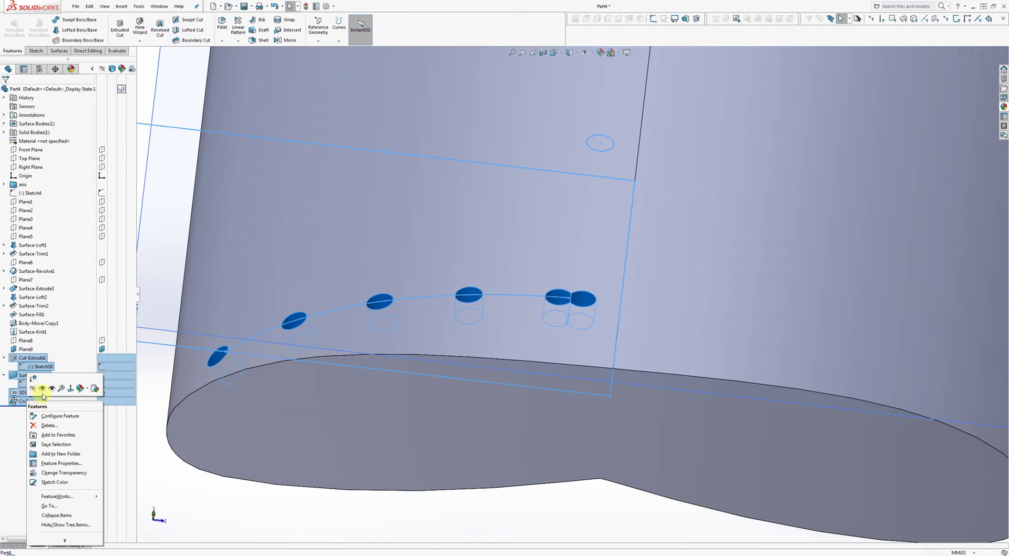
pyautogui.click(48, 425)
pyautogui.click(550, 282)
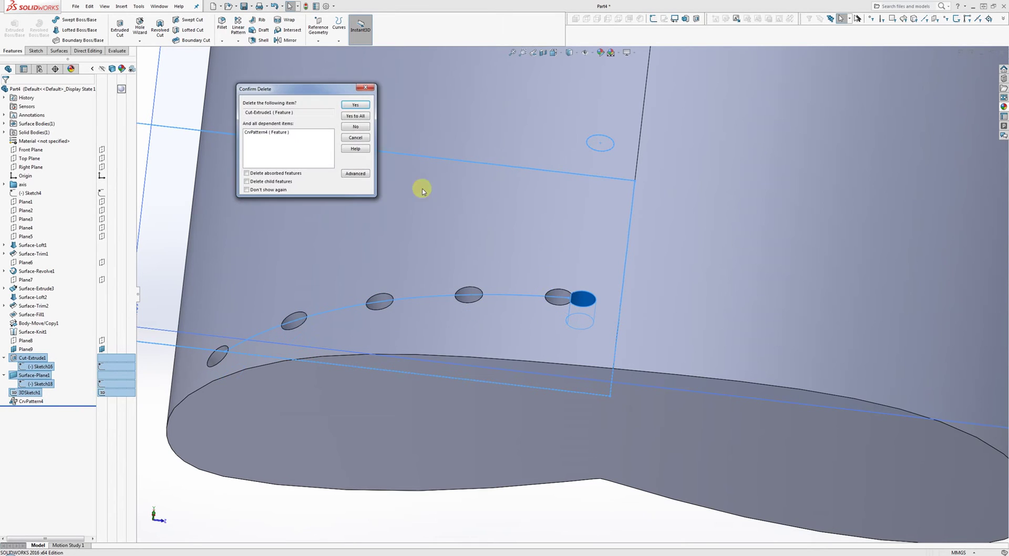
pyautogui.click(353, 105)
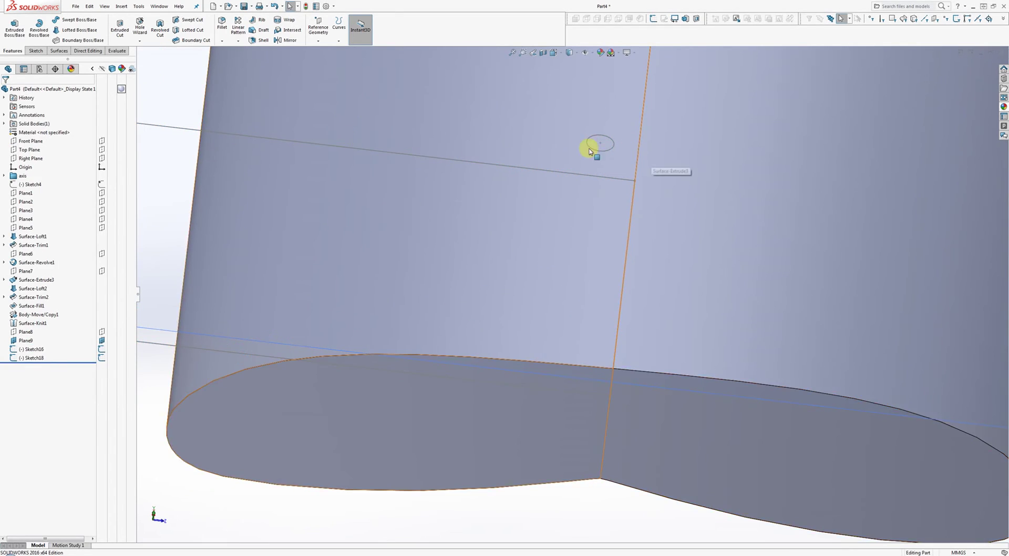
# Create a planar surface from the existing rectangle sketch beside the blade's centreline
pyautogui.scroll(5, 331, 242)
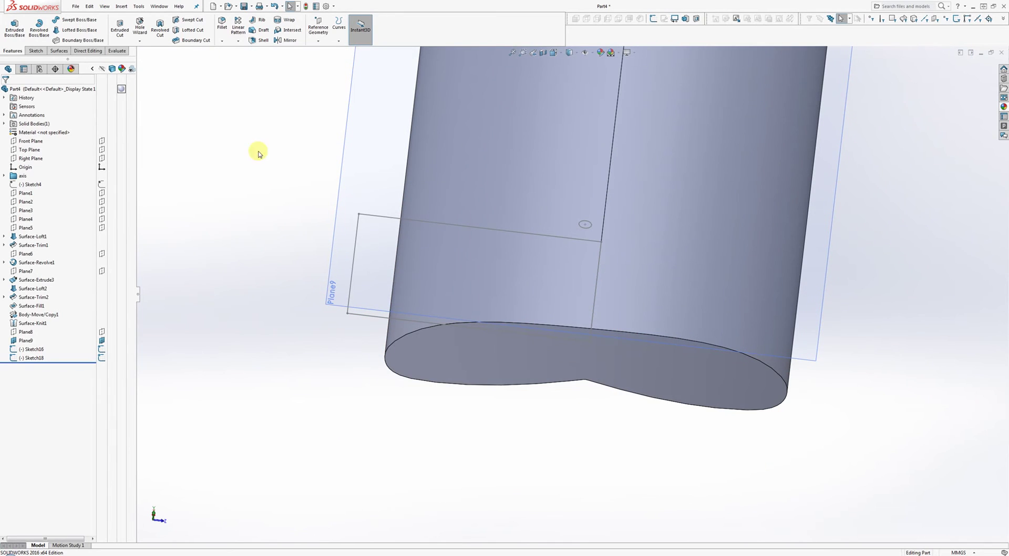
pyautogui.click(59, 50)
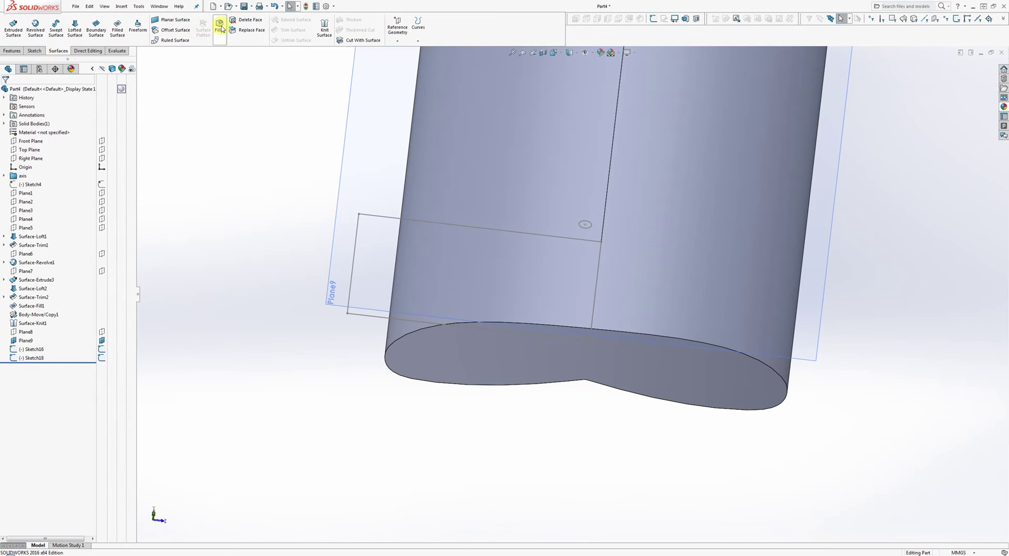
pyautogui.click(170, 19)
pyautogui.click(392, 217)
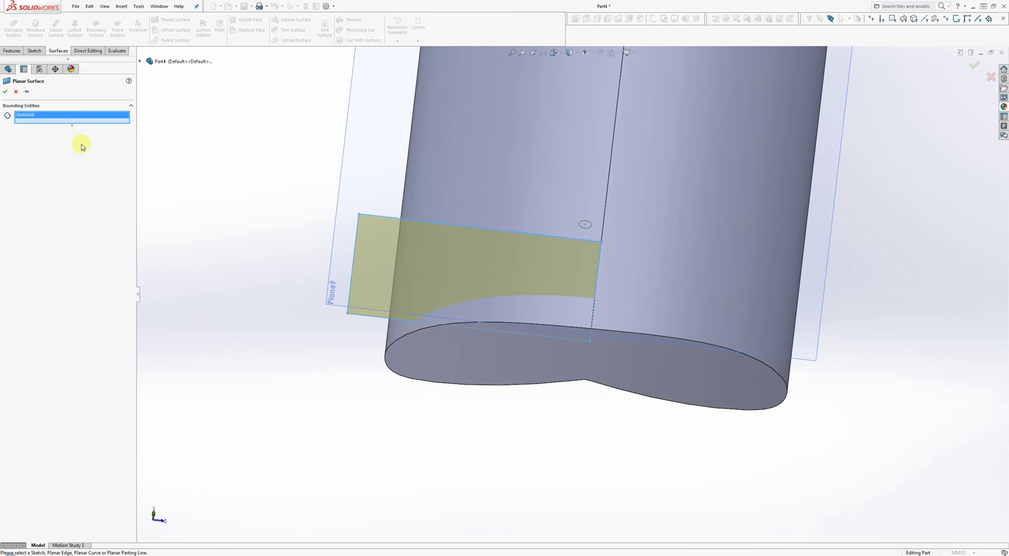
pyautogui.click(6, 91)
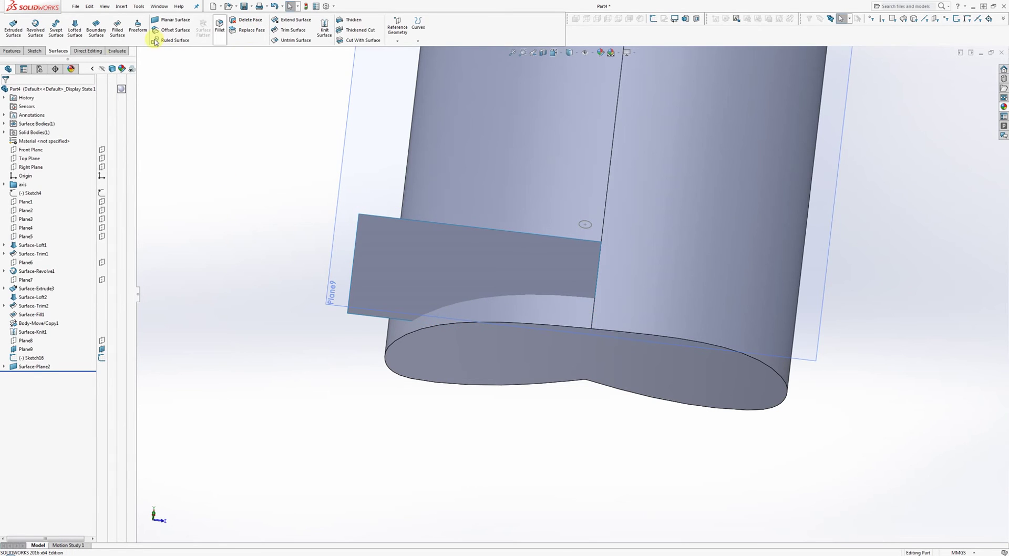
# Create an intersection curve in a 3D sketch between the rectangular planar surface and the blade's adjacent curved face, and exit the sketch
pyautogui.click(34, 51)
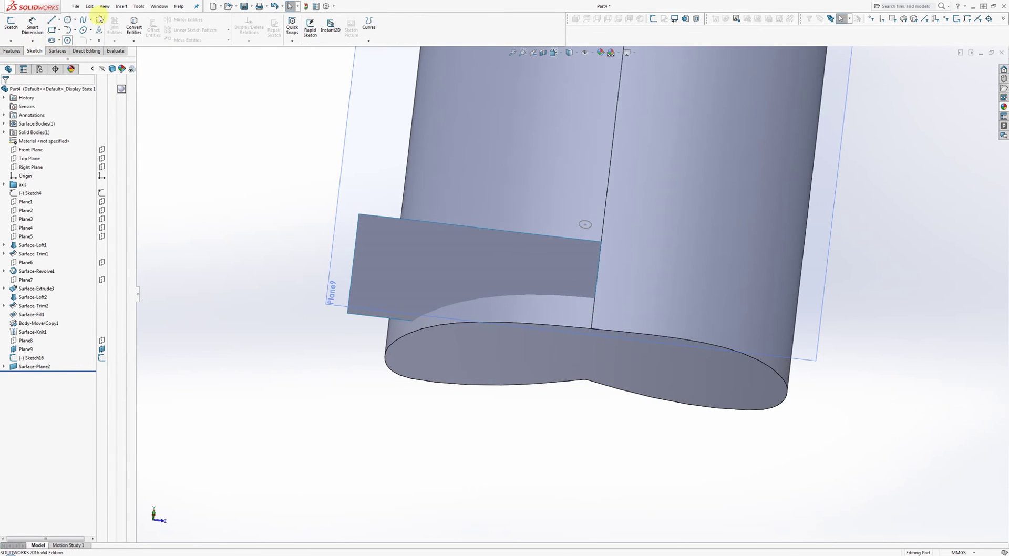
pyautogui.click(134, 40)
pyautogui.click(138, 48)
pyautogui.click(376, 230)
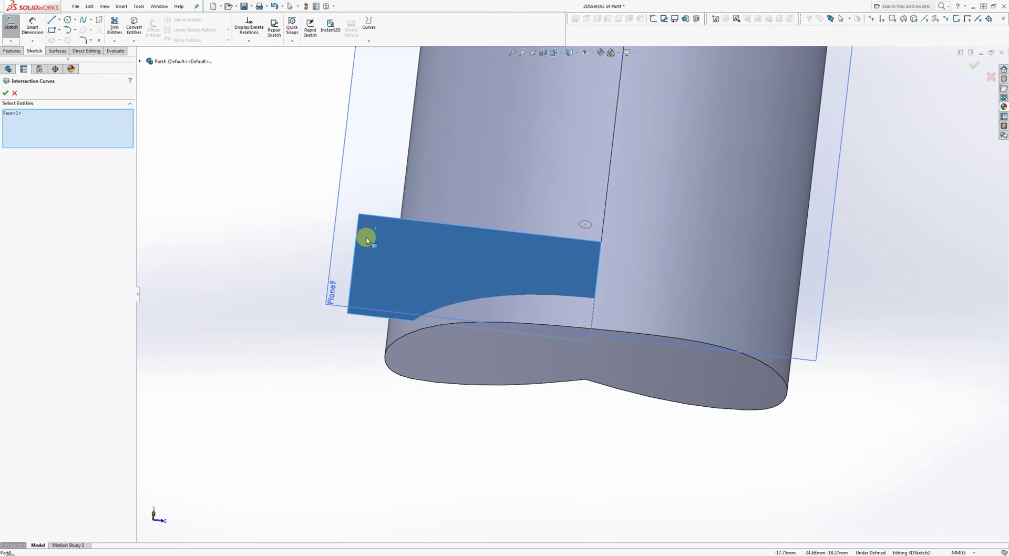
pyautogui.click(524, 306)
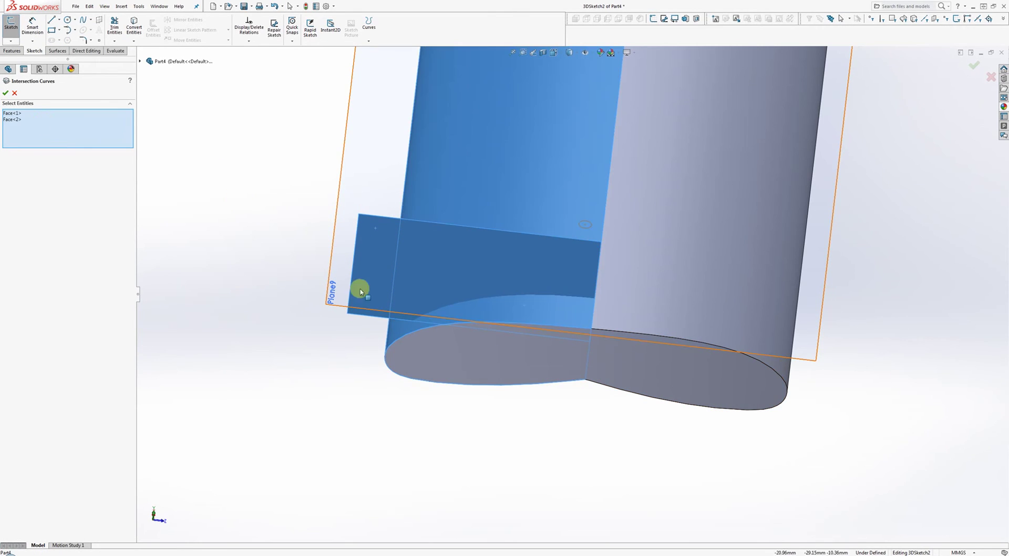
pyautogui.click(6, 93)
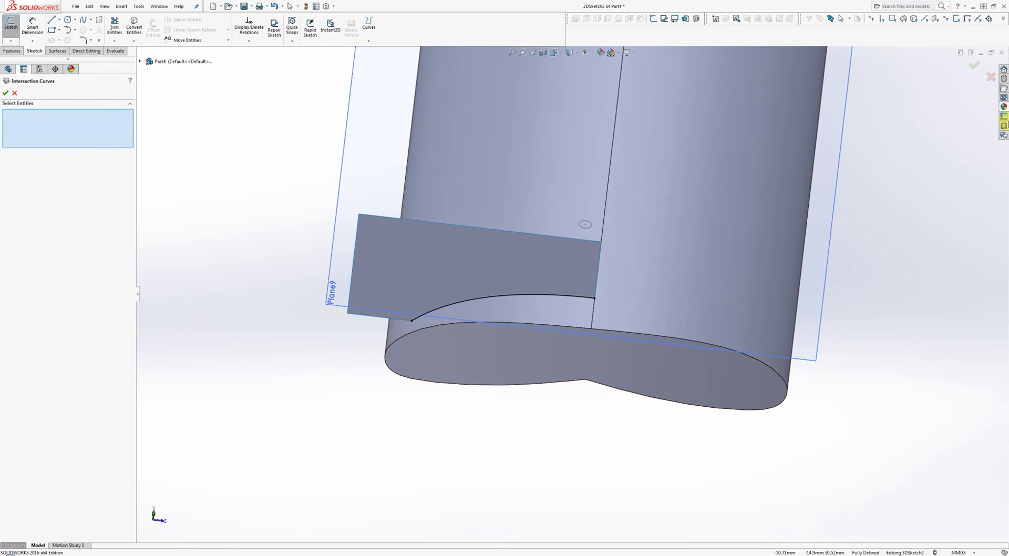
pyautogui.click(977, 66)
pyautogui.rightClick(363, 238)
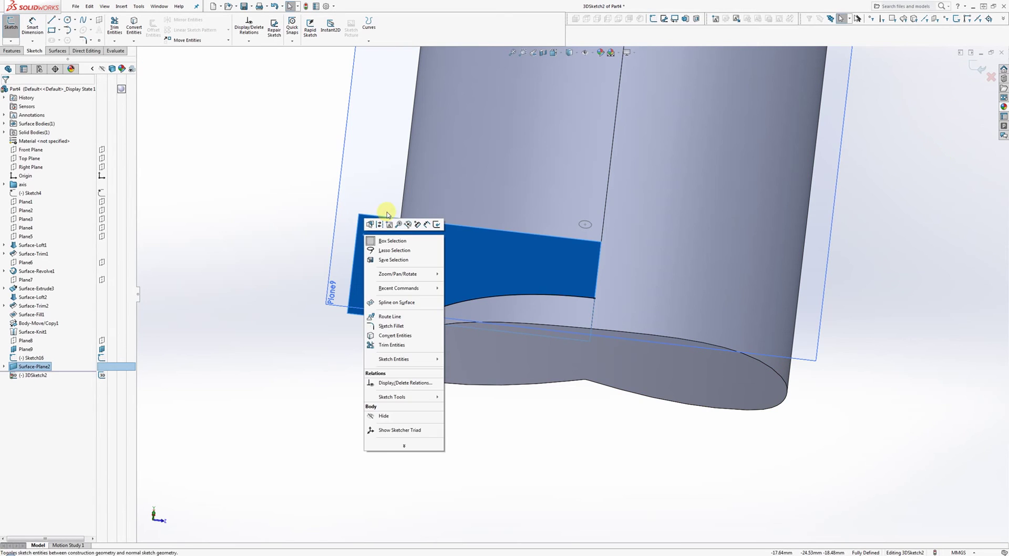
pyautogui.click(972, 140)
pyautogui.click(976, 68)
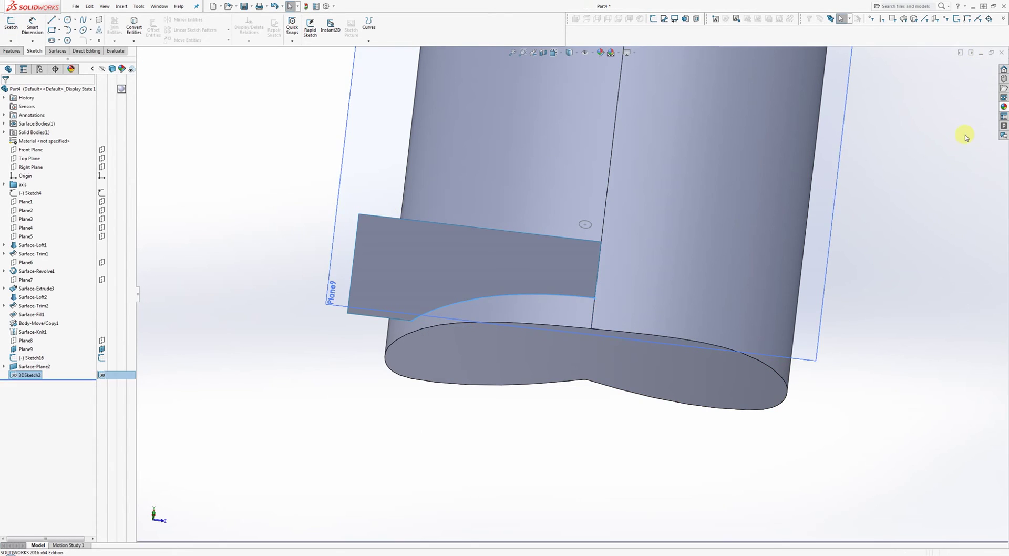
# Hide the rectangular planar surface body so that only its intersection curve shows on the blade
pyautogui.rightClick(364, 239)
pyautogui.click(389, 228)
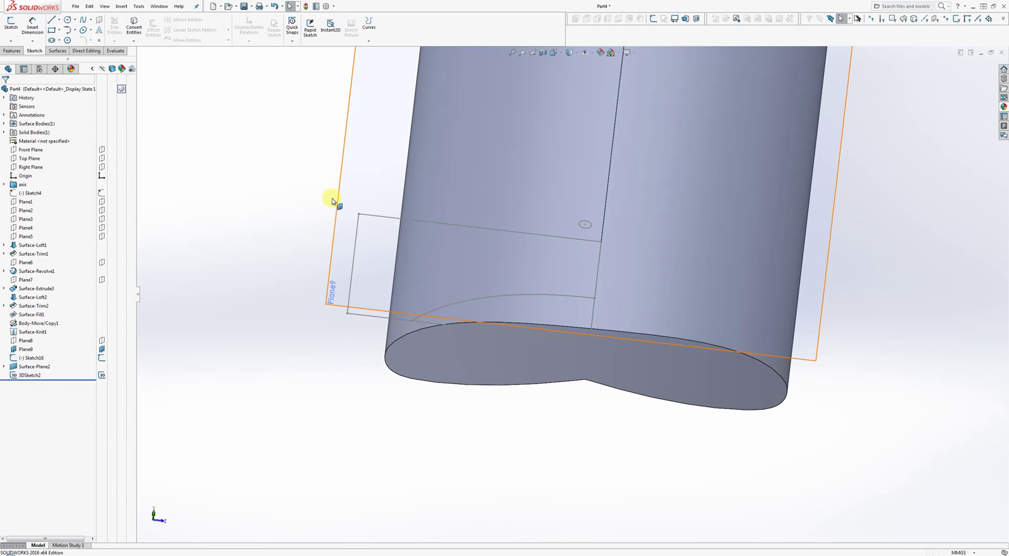
pyautogui.moveTo(284, 185); pyautogui.dragTo(476, 309, button='middle')
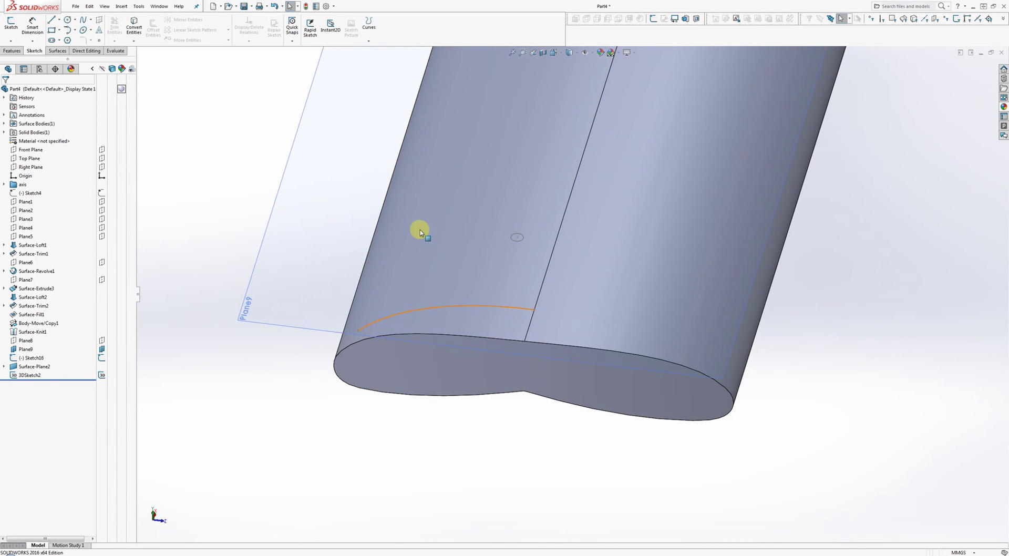
# Cut-extrude the small circle contour 1 mm blind, starting from the blade's curved face instead of the sketch plane
pyautogui.click(11, 50)
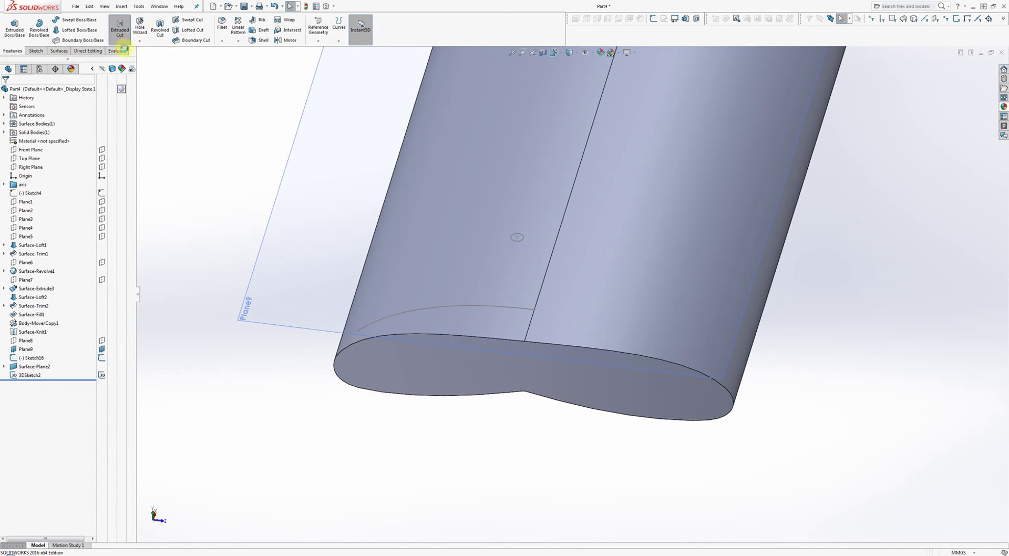
pyautogui.click(122, 28)
pyautogui.click(517, 260)
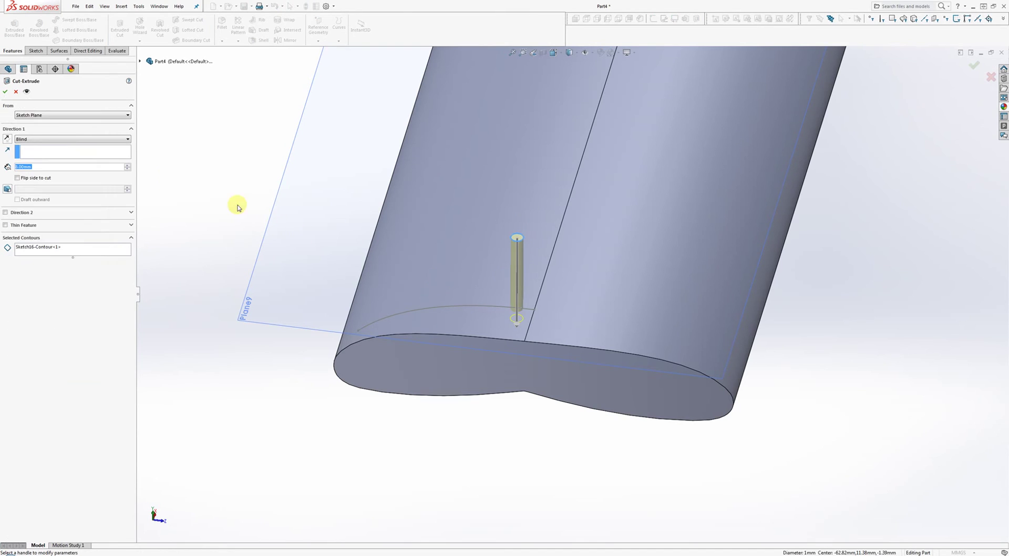
pyautogui.click(68, 115)
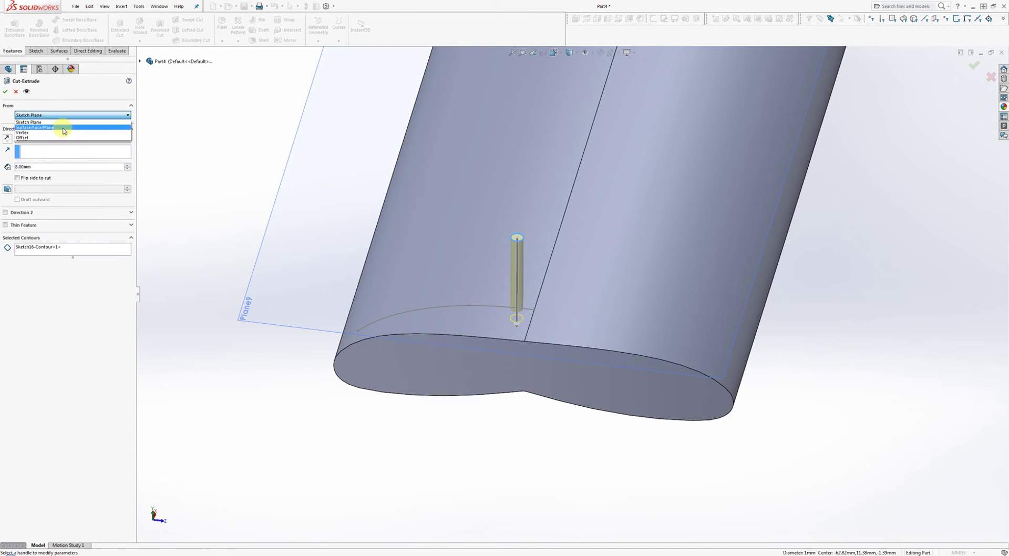
pyautogui.click(62, 124)
pyautogui.click(363, 273)
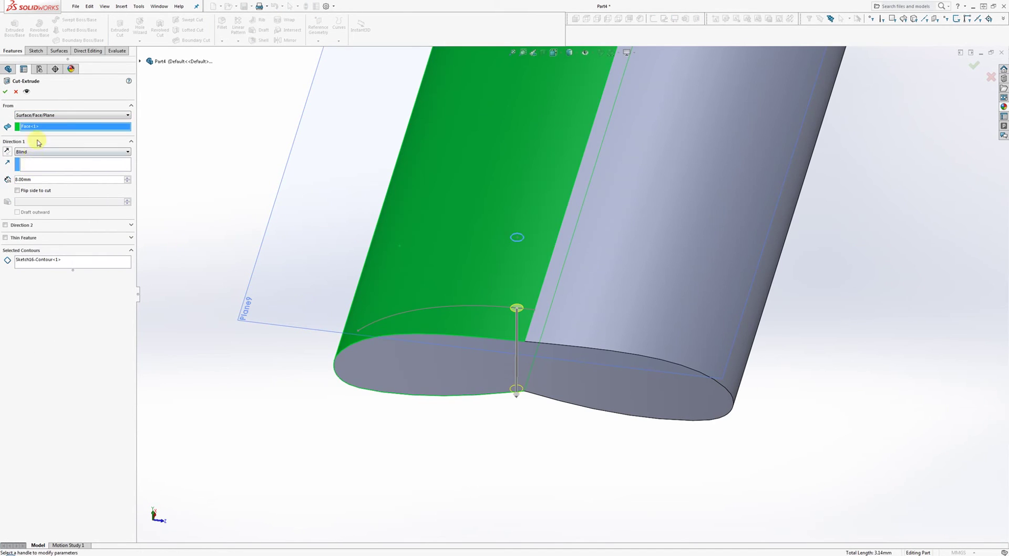
pyautogui.write('1')
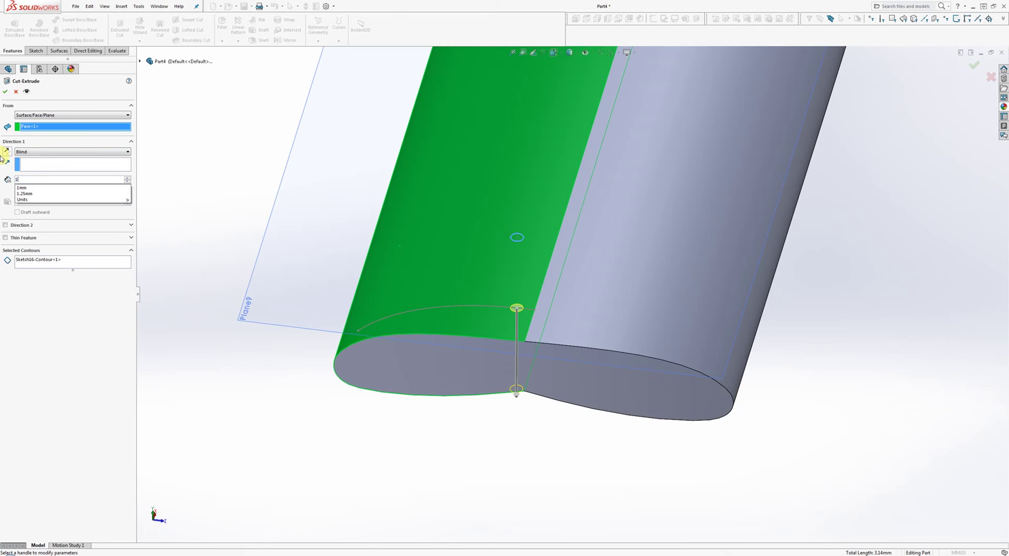
pyautogui.press('Return')
pyautogui.click(5, 91)
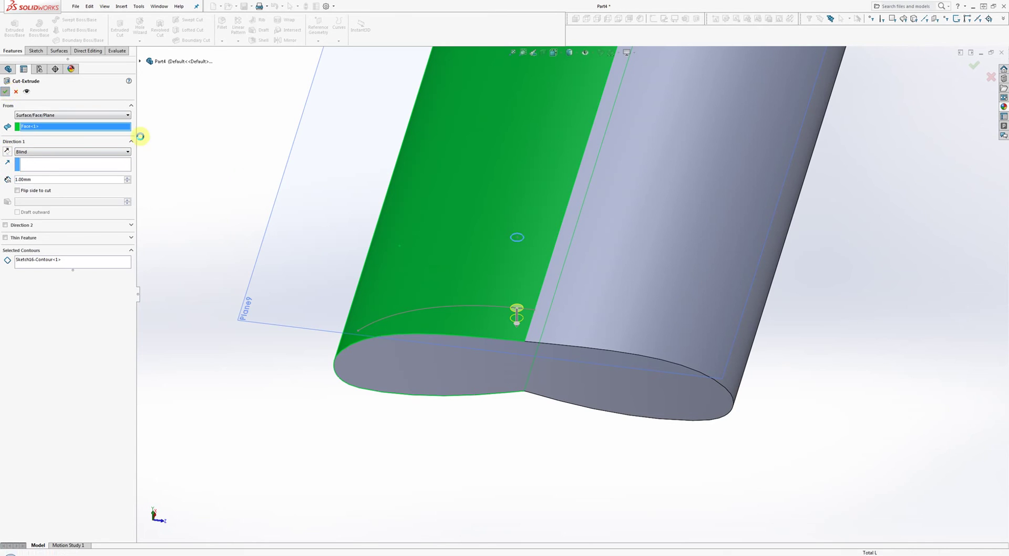
# Set up a curve-driven pattern of the hole's cut, using the intersection curve as its direction
pyautogui.scroll(-5, 491, 306)
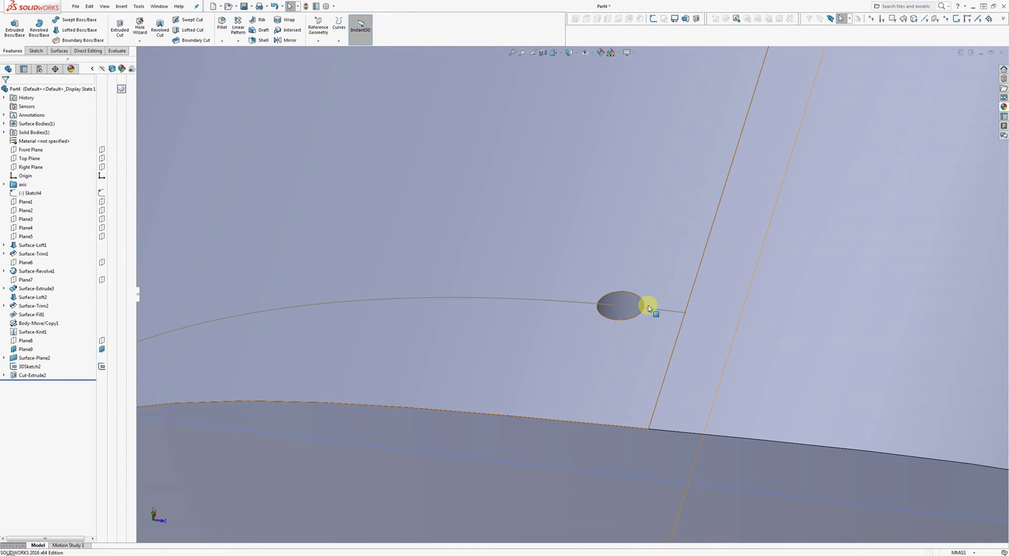
pyautogui.scroll(4, 631, 302)
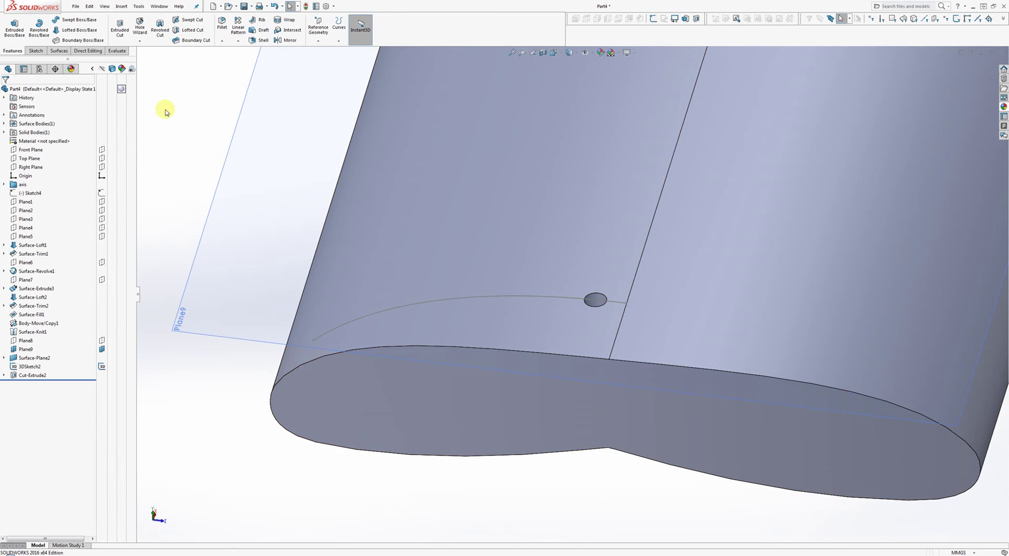
pyautogui.click(238, 42)
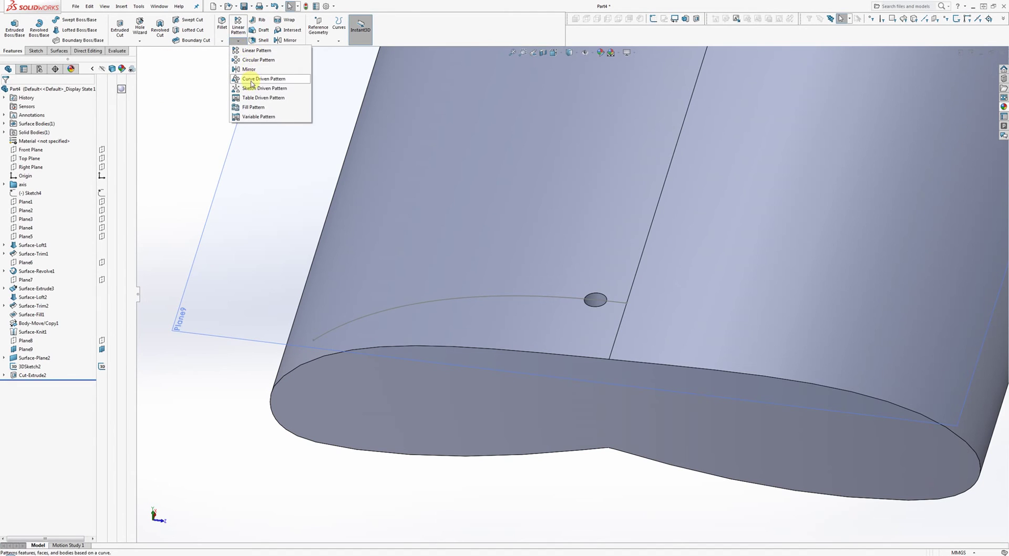
pyautogui.click(248, 73)
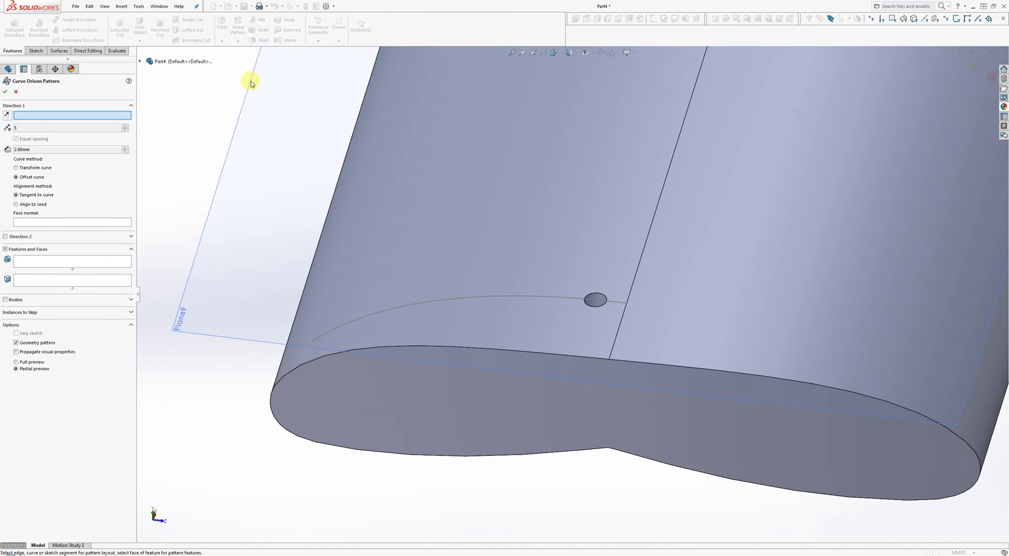
pyautogui.click(473, 295)
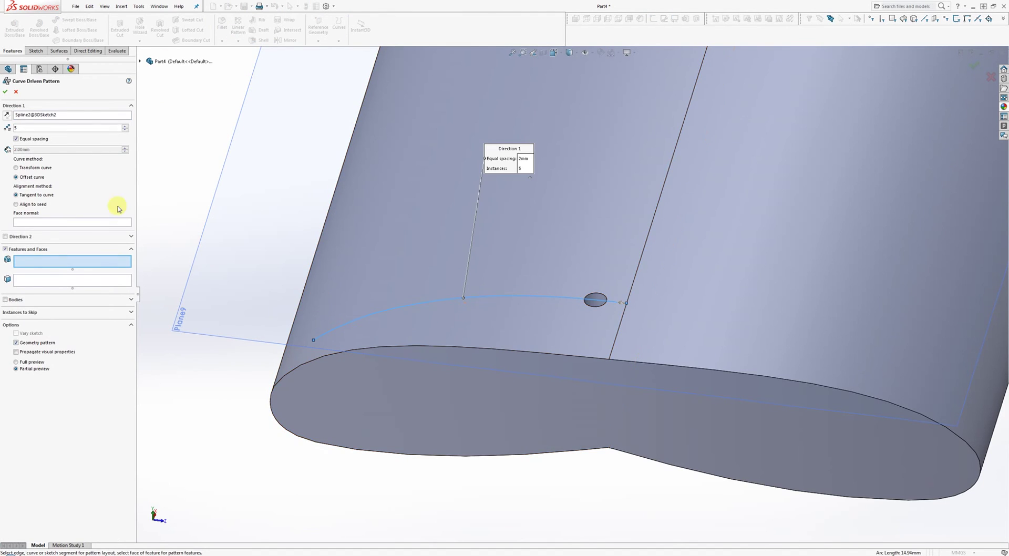
pyautogui.click(140, 61)
pyautogui.click(171, 348)
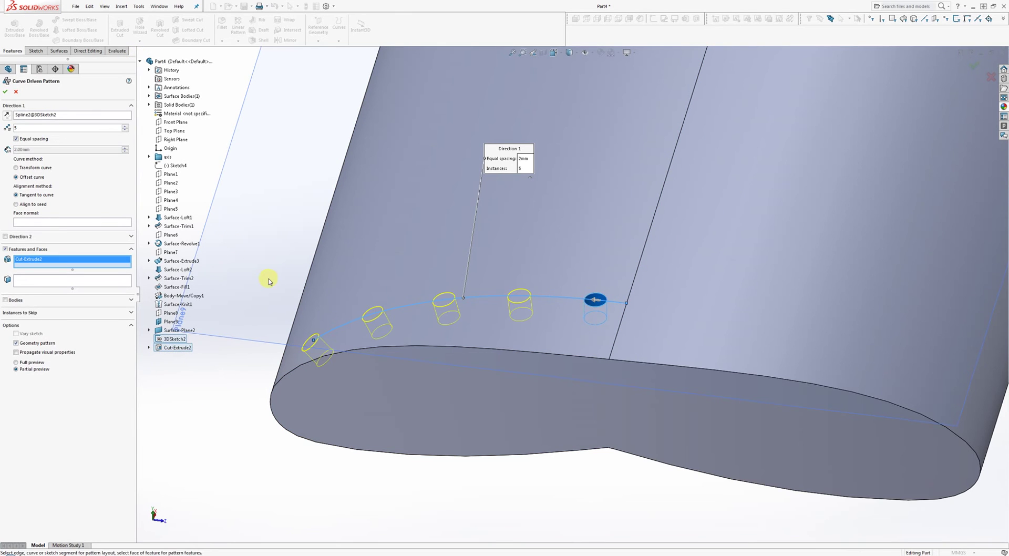
# Set the hole pattern to 4 equally spaced instances and create it
pyautogui.moveTo(563, 286); pyautogui.dragTo(586, 284, button='middle')
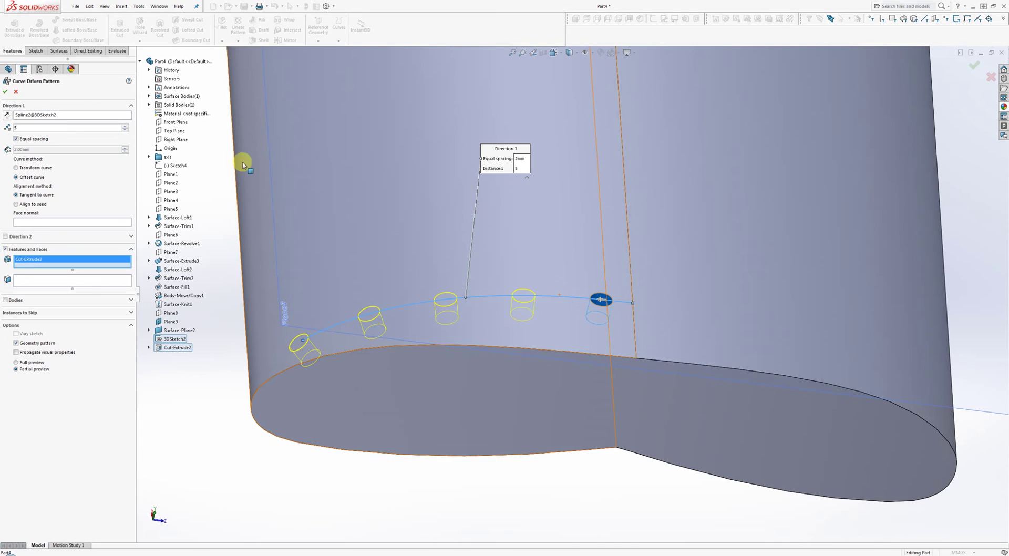
pyautogui.click(124, 131)
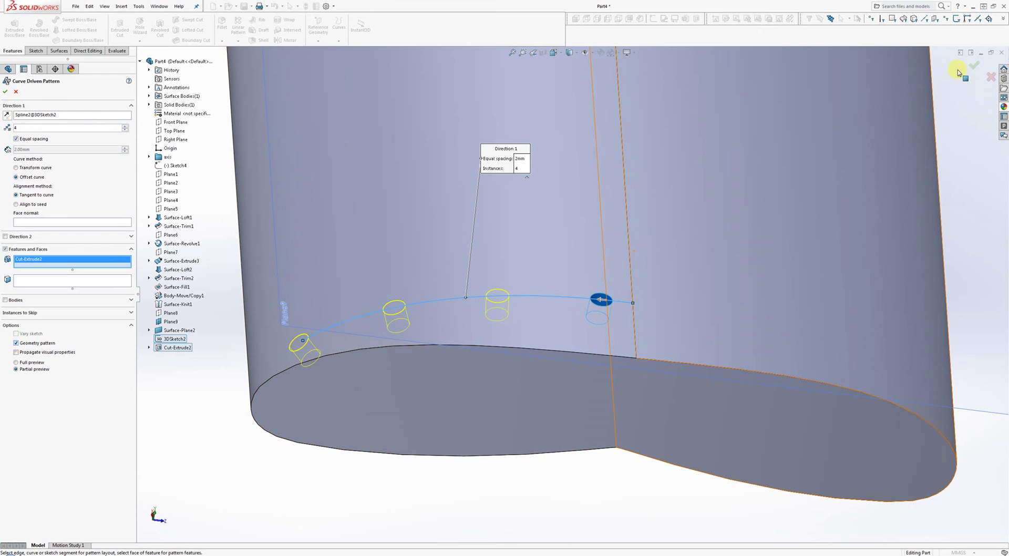
pyautogui.click(974, 67)
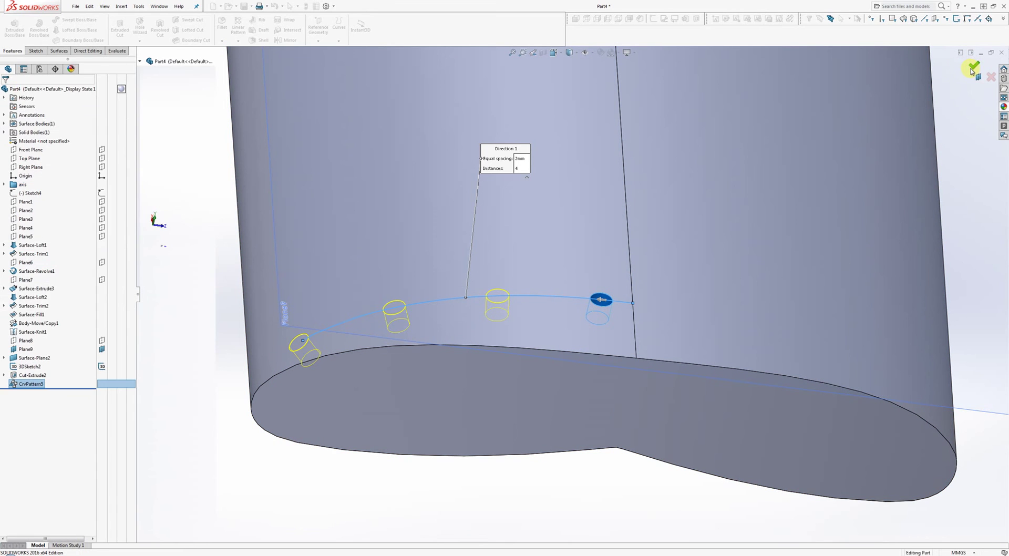
pyautogui.moveTo(543, 254); pyautogui.dragTo(545, 316, button='middle')
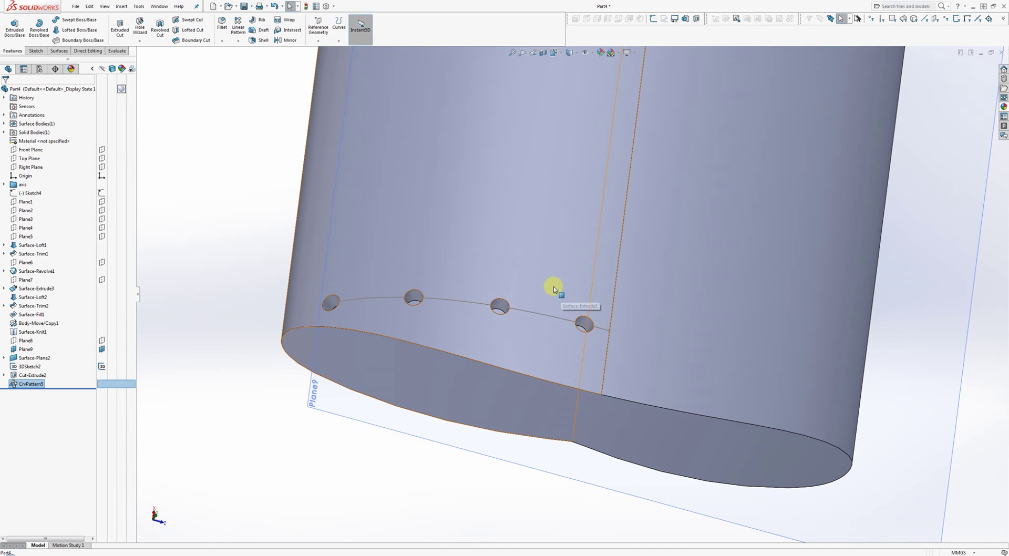
pyautogui.moveTo(553, 286); pyautogui.dragTo(565, 264, button='middle')
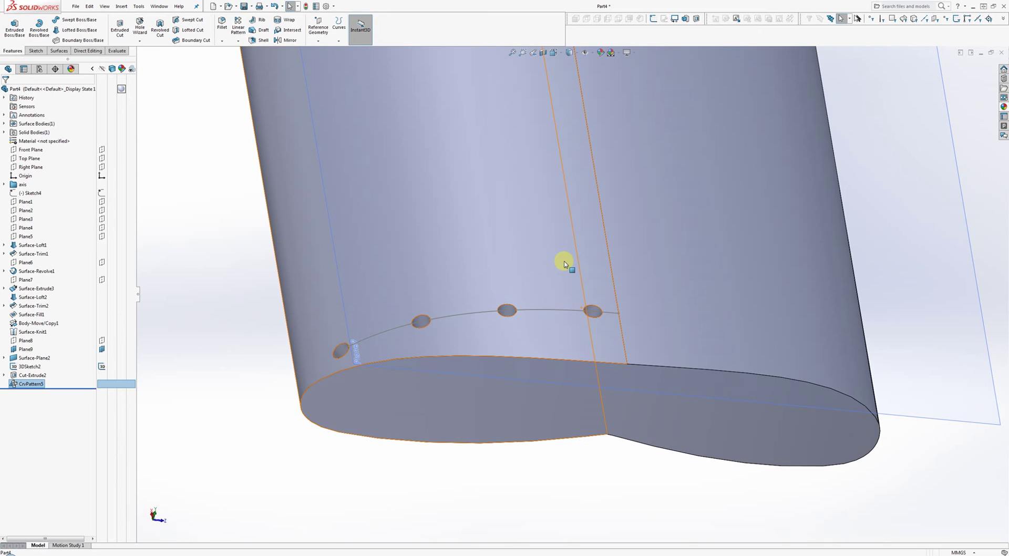
pyautogui.scroll(3, 530, 186)
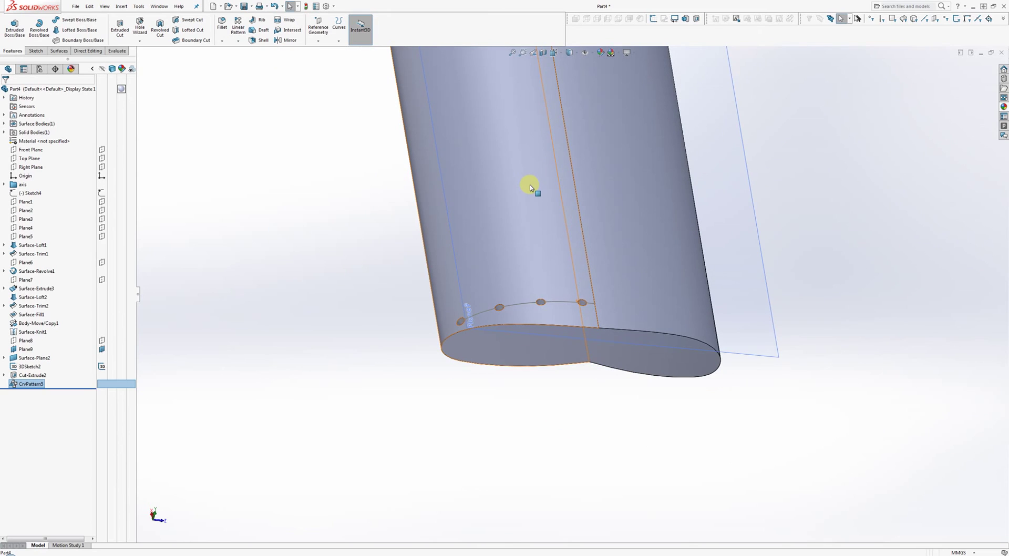